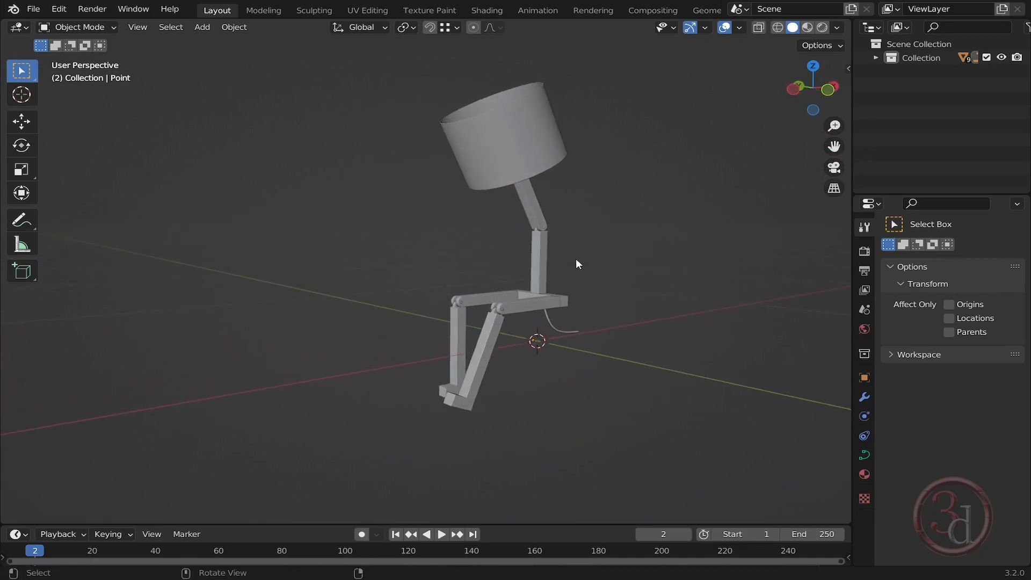
{"action": "scroll", "coordinate": [533, 303], "scroll_direction": "up", "scroll_amount": 3}
{"action": "middle_click_drag", "start_coordinate": [500, 328], "coordinate": [592, 360]}
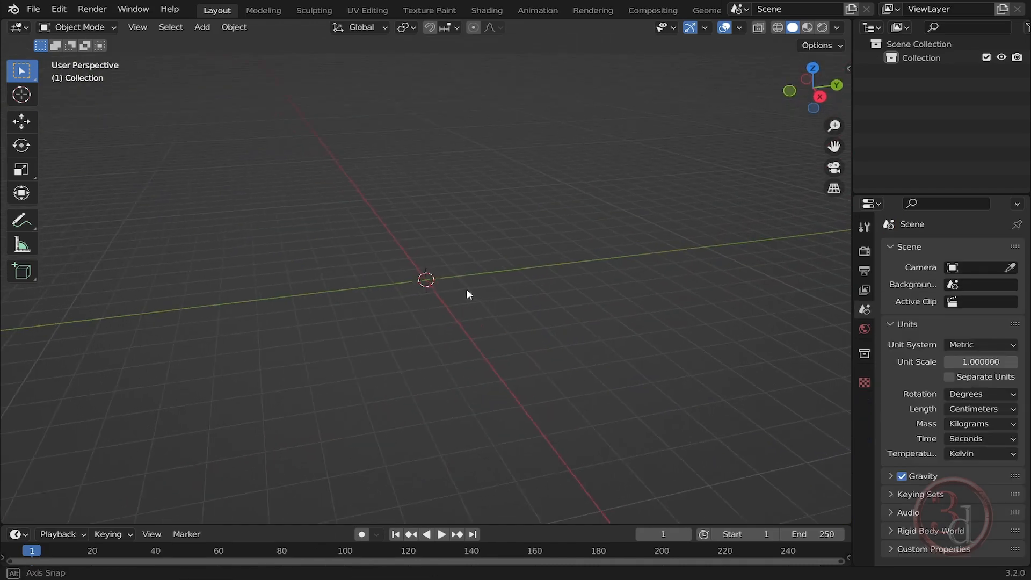
- Set the snapping target to Vertex
{"action": "middle_click_drag", "start_coordinate": [466, 289], "coordinate": [443, 304]}
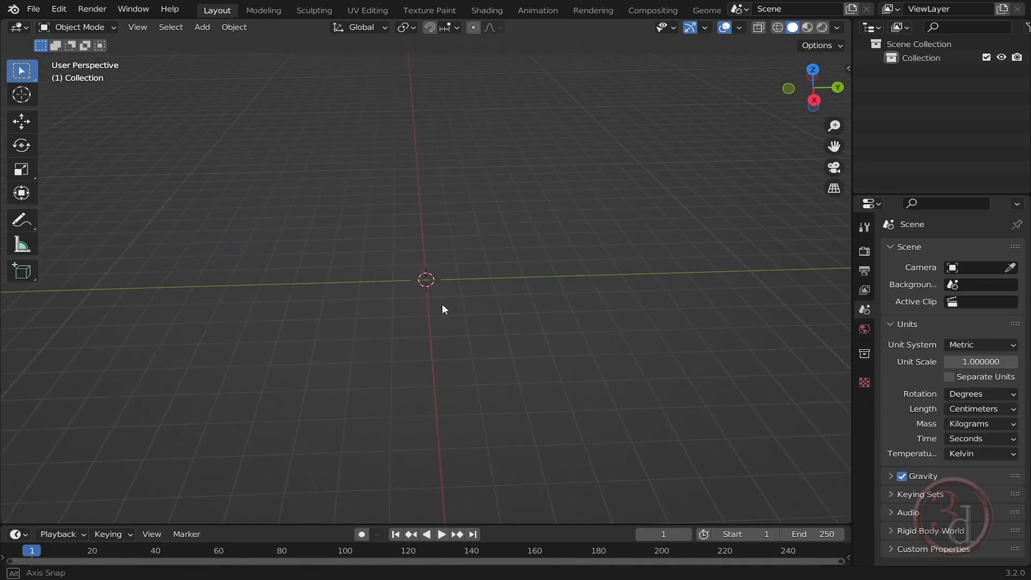
{"action": "left_click", "coordinate": [455, 27]}
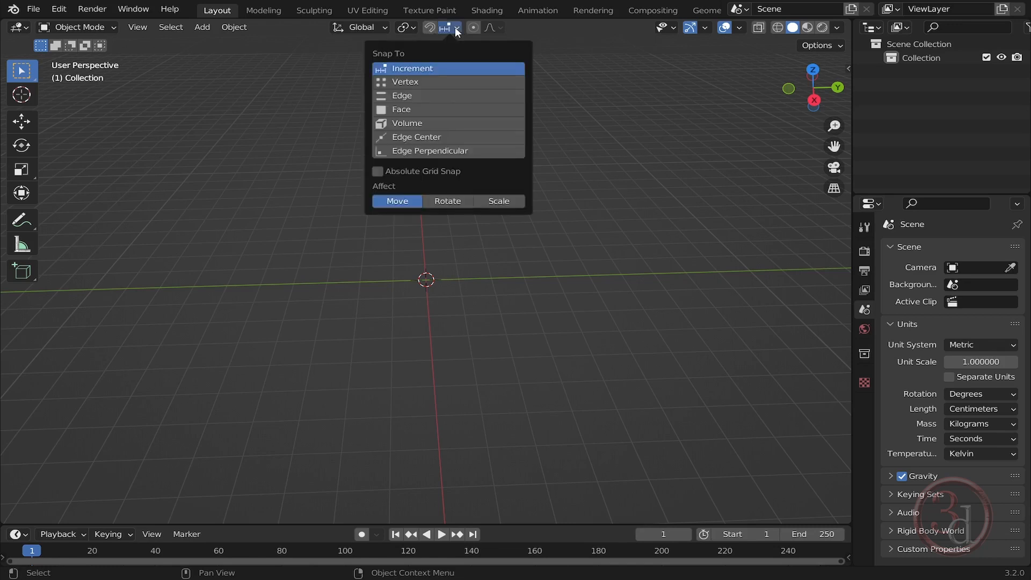
{"action": "left_click", "coordinate": [402, 81]}
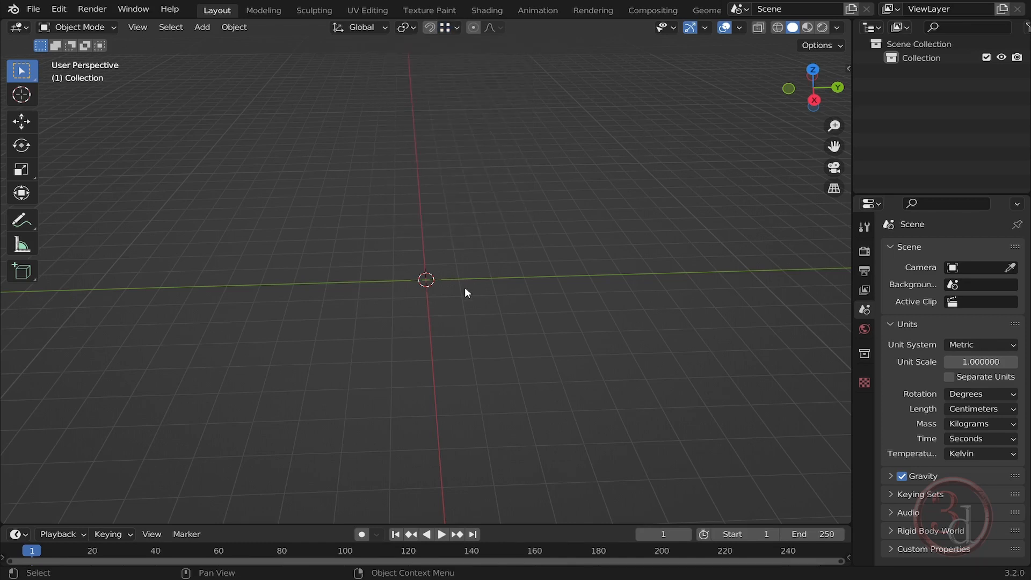
- Add a mesh circle at the world origin
{"action": "middle_click_drag", "start_coordinate": [465, 287], "coordinate": [464, 287]}
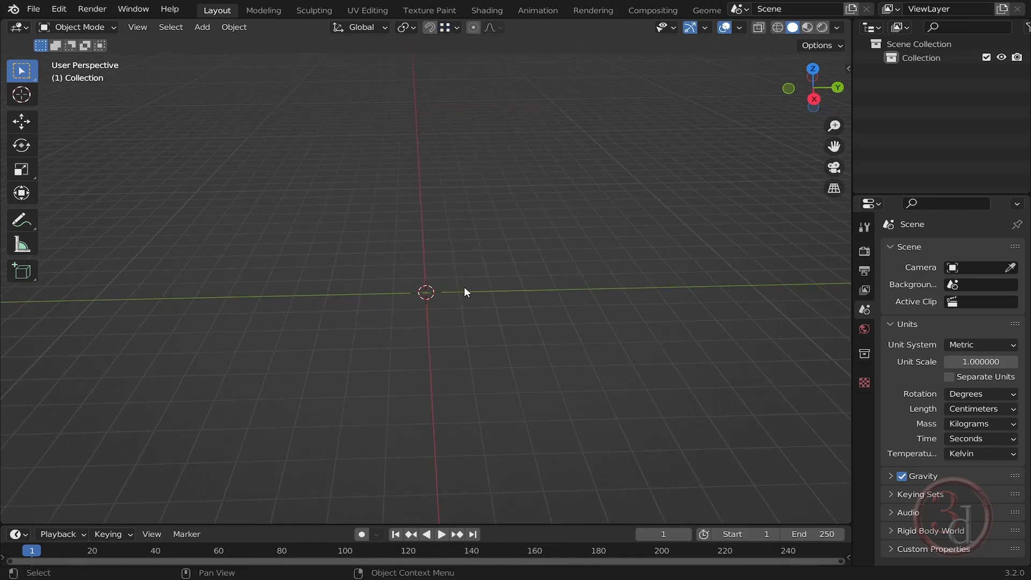
{"action": "key", "text": "shift+a"}
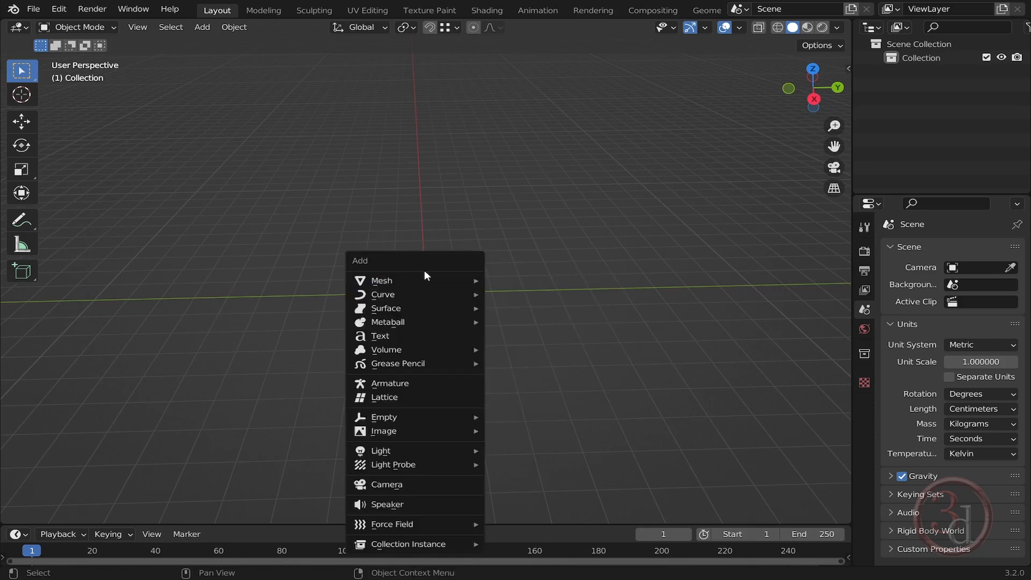
{"action": "key", "text": "shift+a"}
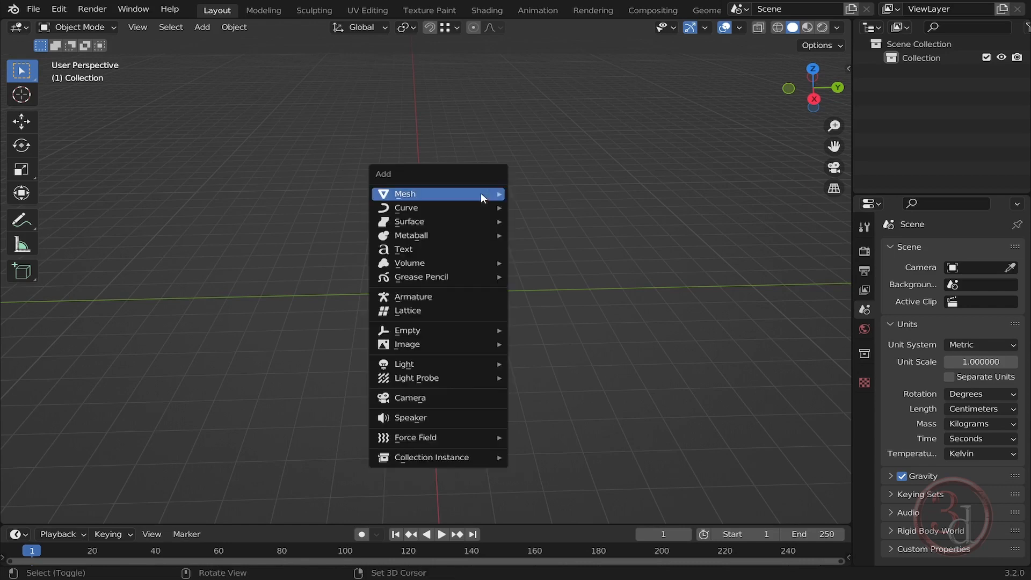
{"action": "mouse_move", "coordinate": [481, 193]}
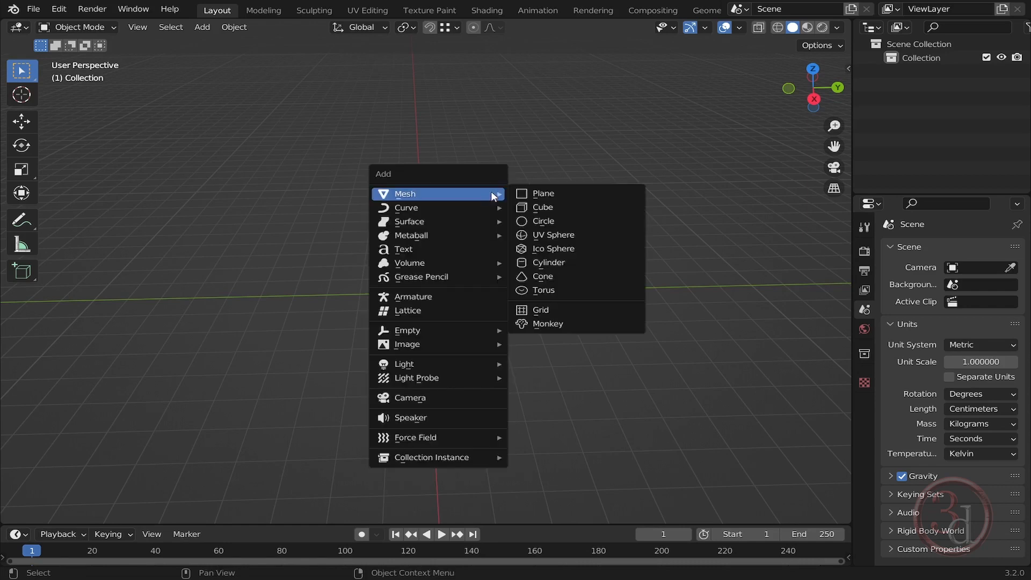
{"action": "left_click", "coordinate": [556, 224]}
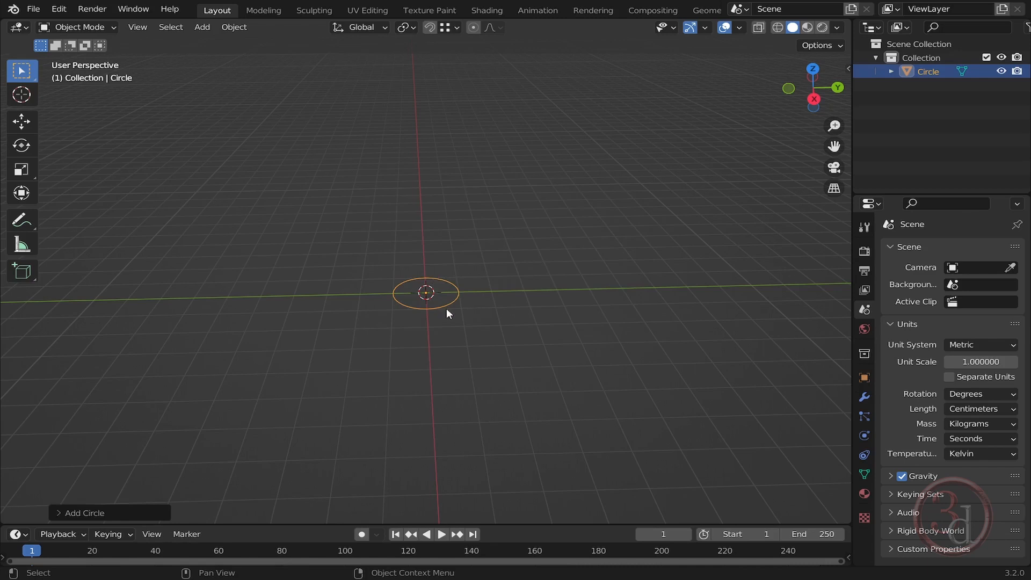
- Show the circle's transform values and set its X and Y dimensions to 22 cm
{"action": "key", "text": "n"}
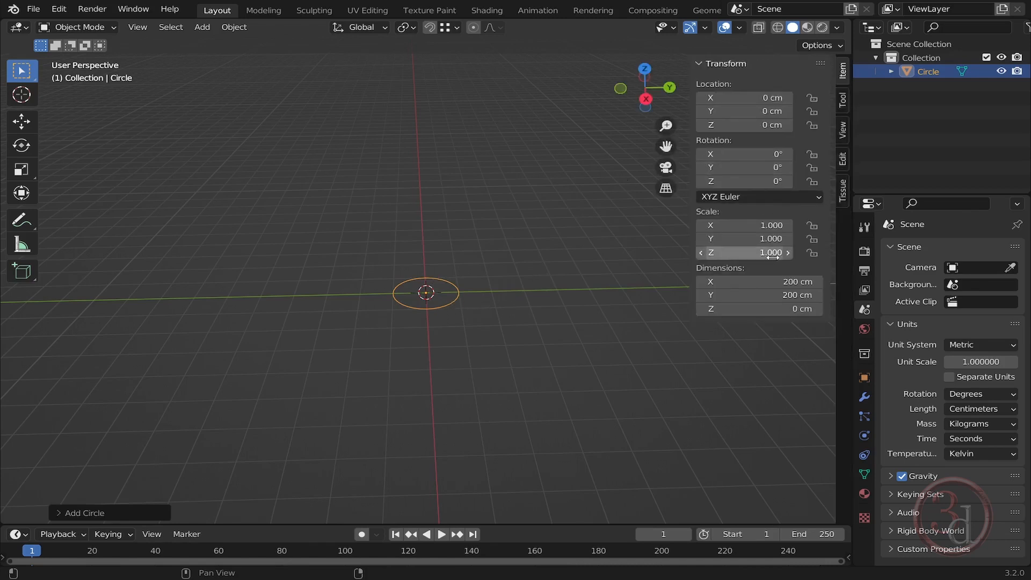
{"action": "left_click", "coordinate": [789, 281]}
{"action": "left_click", "coordinate": [628, 329]}
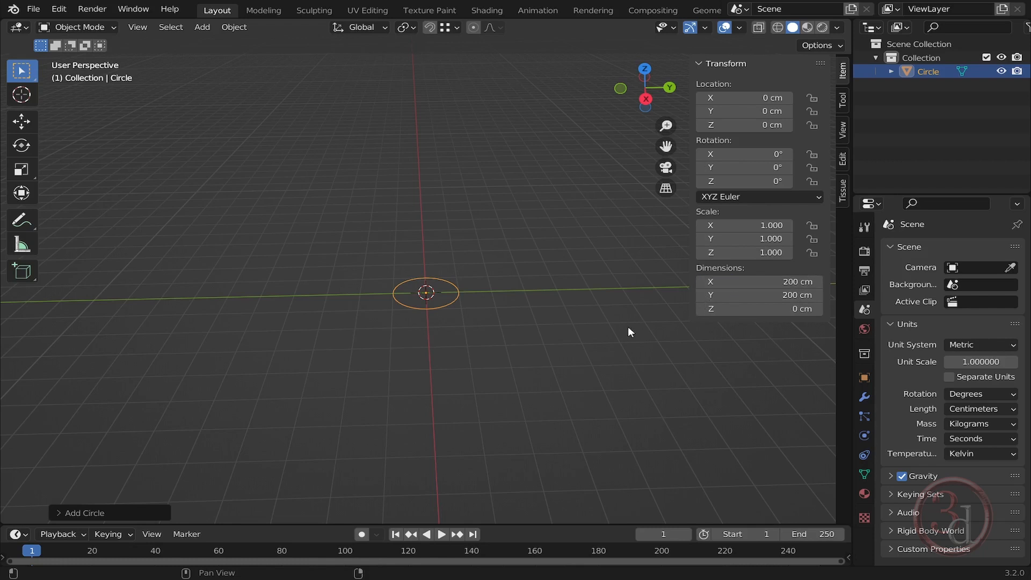
{"action": "left_click_drag", "start_coordinate": [754, 283], "coordinate": [756, 295]}
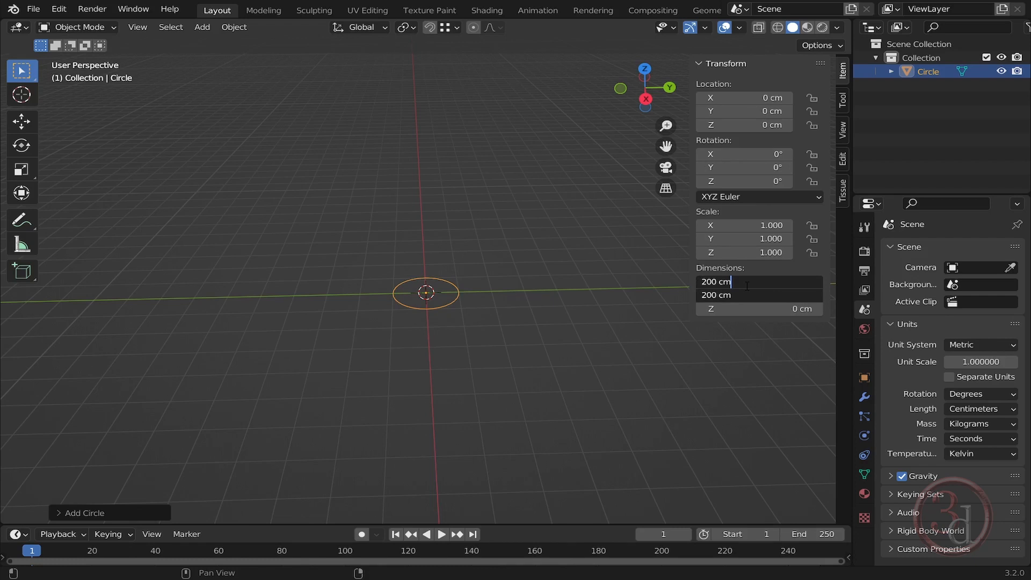
{"action": "type", "text": "1"}
{"action": "key", "text": "ctrl+a"}
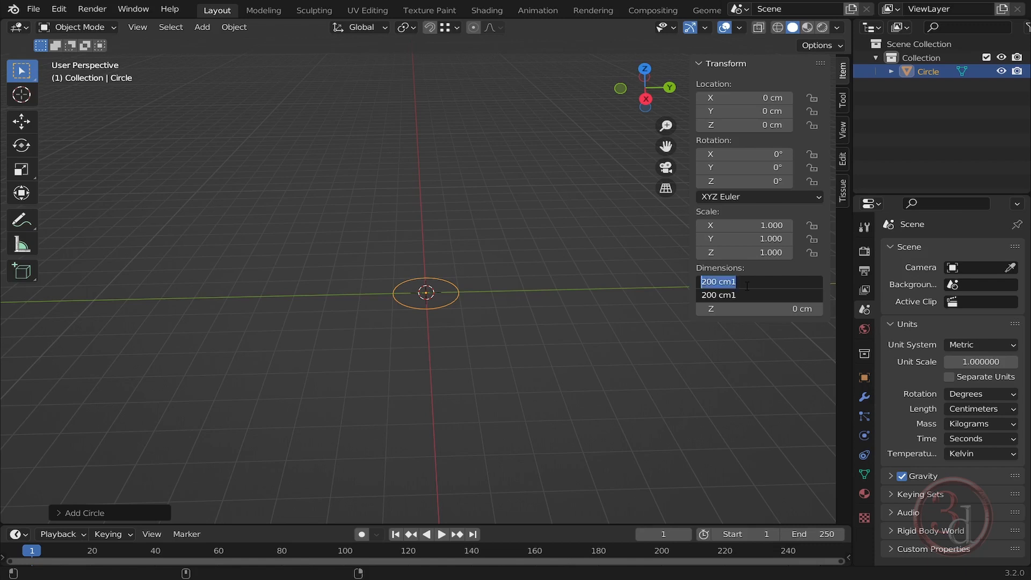
{"action": "key", "text": "BackSpace"}
{"action": "type", "text": "22"}
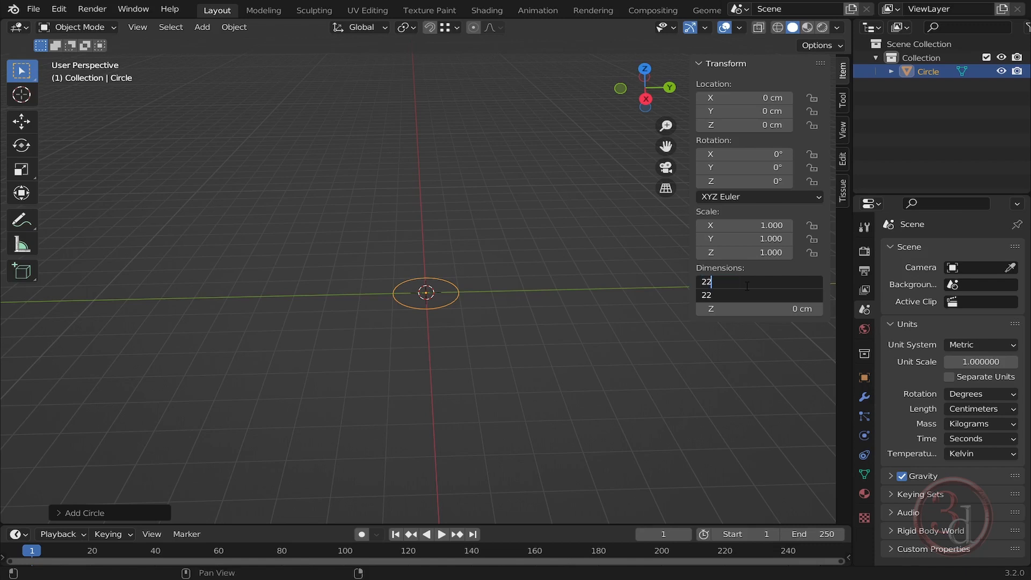
{"action": "key", "text": "Return"}
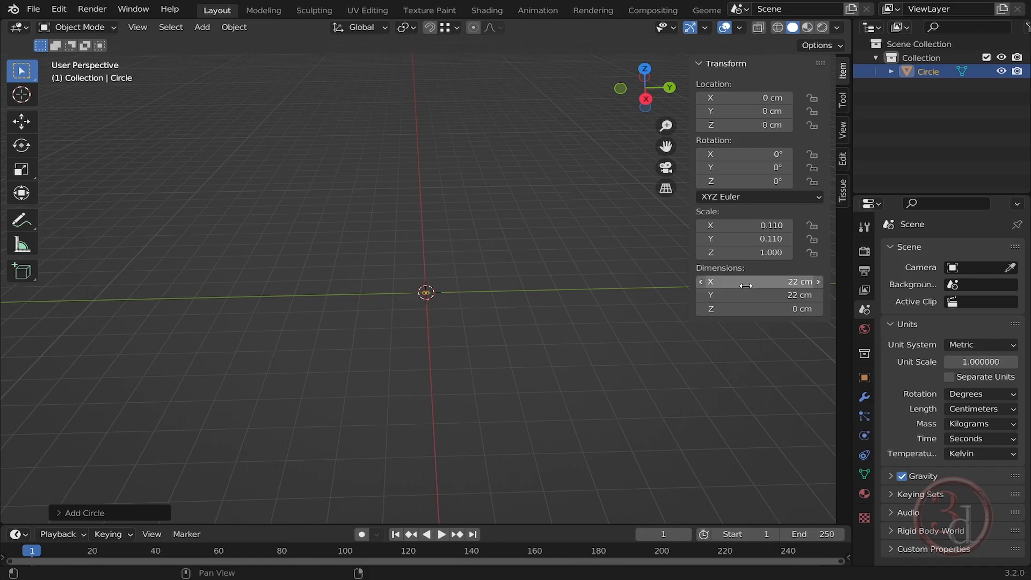
- Frame the view on the selected circle and examine it close up at an angle
{"action": "mouse_move", "coordinate": [502, 323]}
{"action": "middle_mouse_down"}
{"action": "mouse_move", "coordinate": [476, 323]}
{"action": "mouse_move", "coordinate": [500, 328]}
{"action": "mouse_move", "coordinate": [485, 330]}
{"action": "middle_mouse_up"}
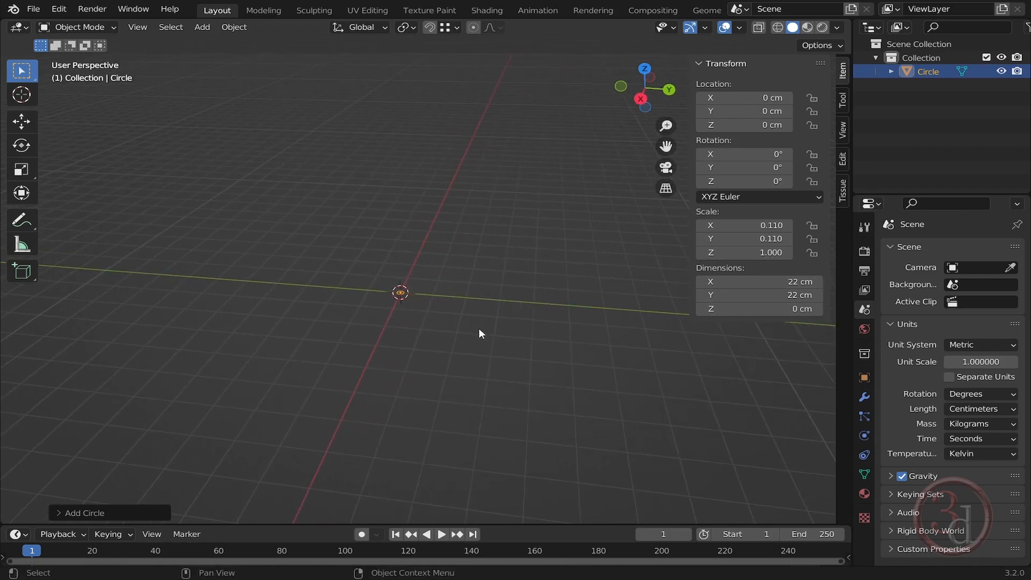
{"action": "key", "text": "grave"}
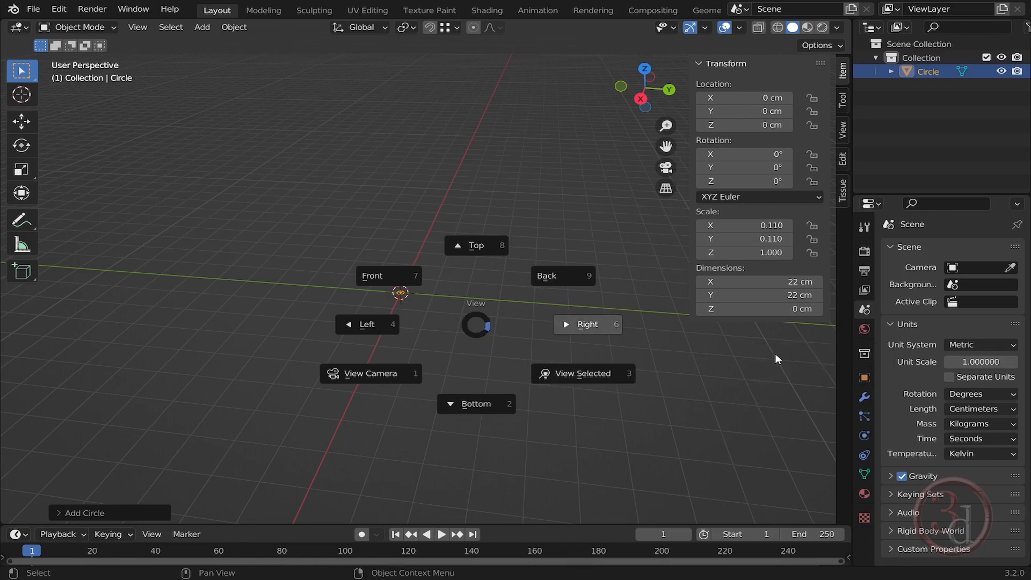
{"action": "left_click", "coordinate": [705, 493]}
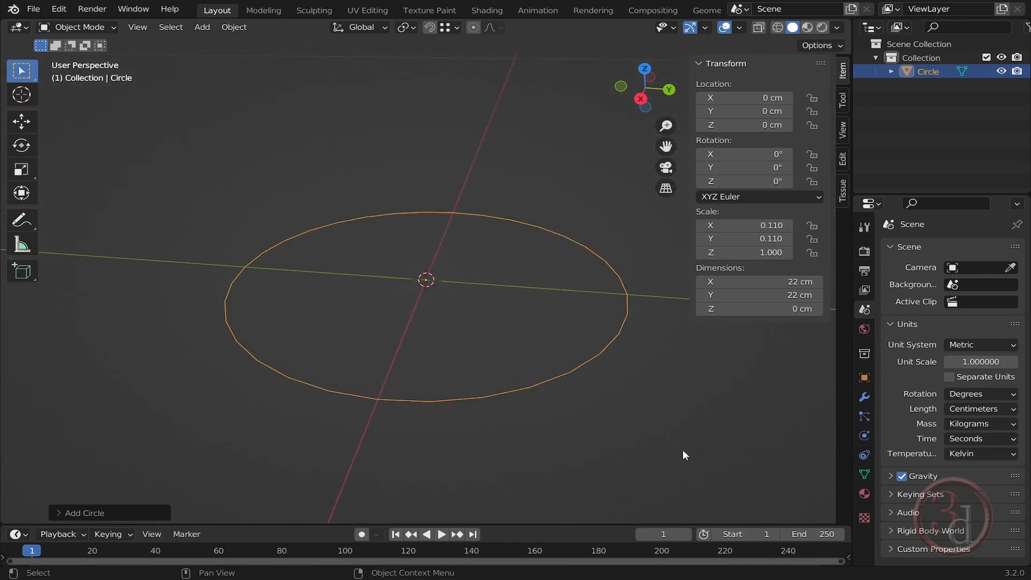
{"action": "scroll", "coordinate": [530, 315], "scroll_direction": "down", "scroll_amount": 10}
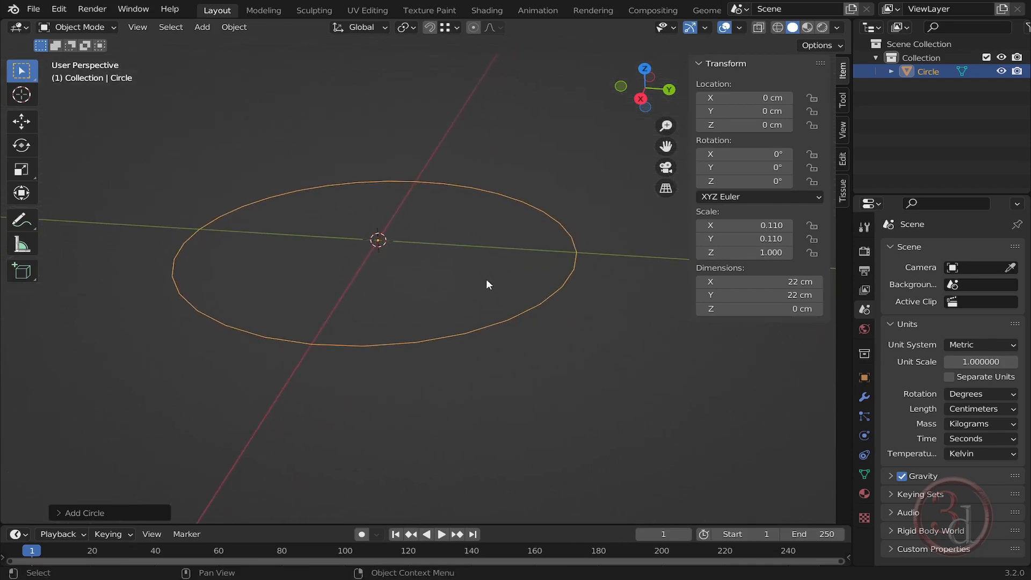
{"action": "key", "text": "grave"}
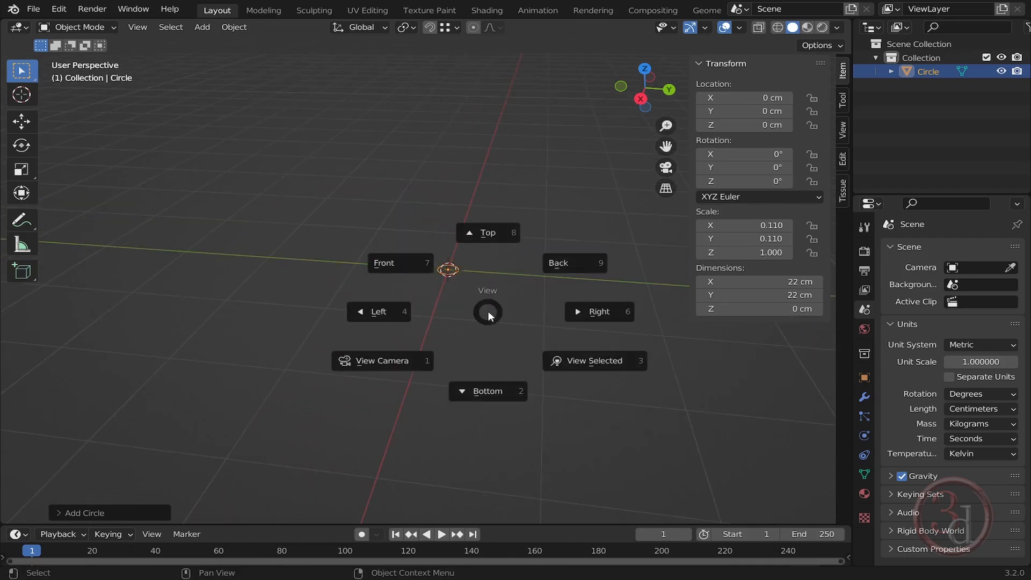
{"action": "left_click", "coordinate": [585, 369]}
{"action": "middle_click_drag", "start_coordinate": [586, 375], "coordinate": [533, 325]}
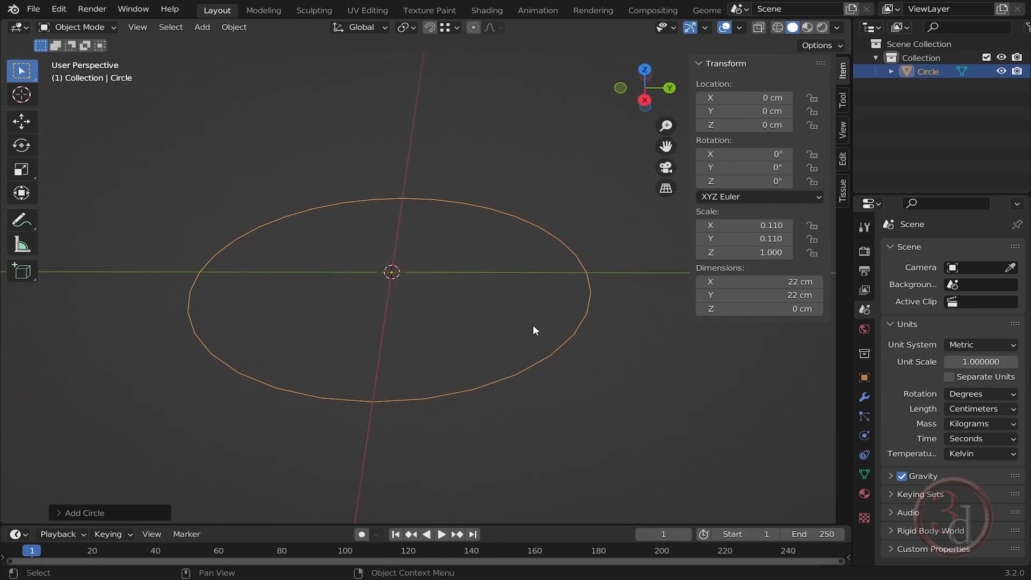
{"action": "scroll", "coordinate": [533, 326], "scroll_direction": "down", "scroll_amount": 1}
{"action": "middle_click_drag", "start_coordinate": [543, 277], "coordinate": [527, 318]}
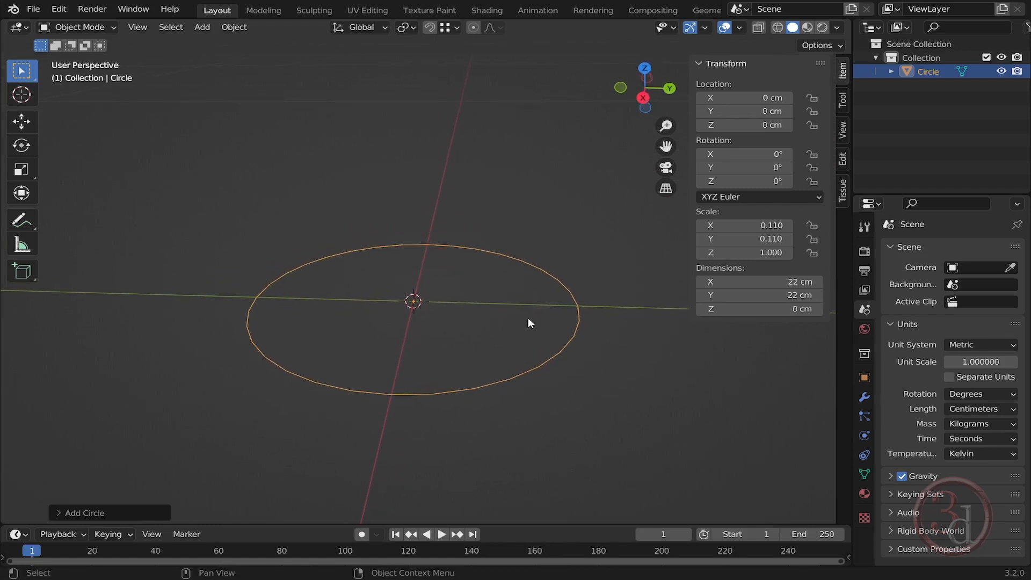
{"action": "middle_click_drag", "start_coordinate": [528, 318], "coordinate": [531, 331], "text": "shift"}
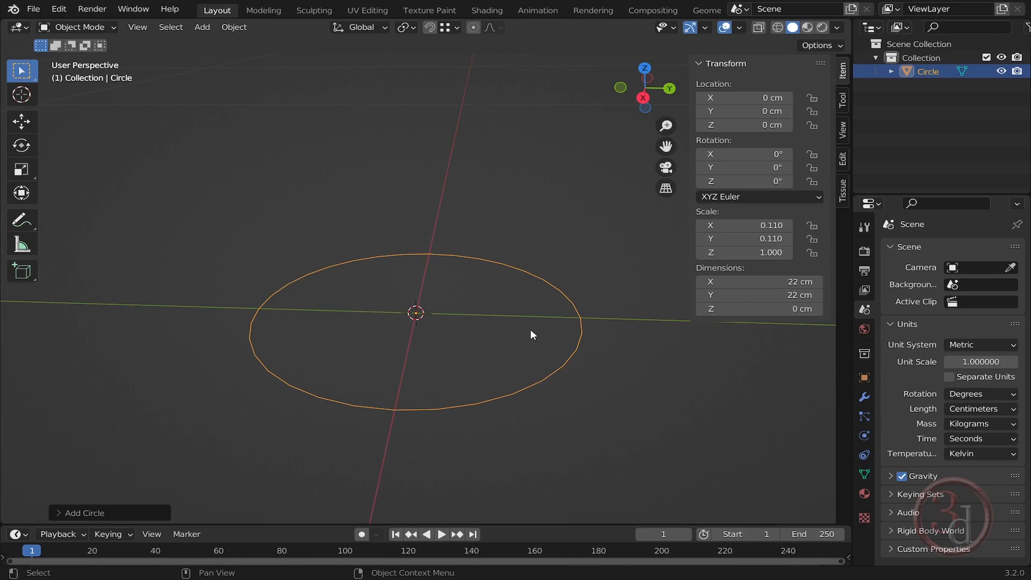
- In Edit Mode with edge selection, extrude all of the circle's edges 16 cm along the Z axis, then return to Object Mode
{"action": "key", "text": "Tab"}
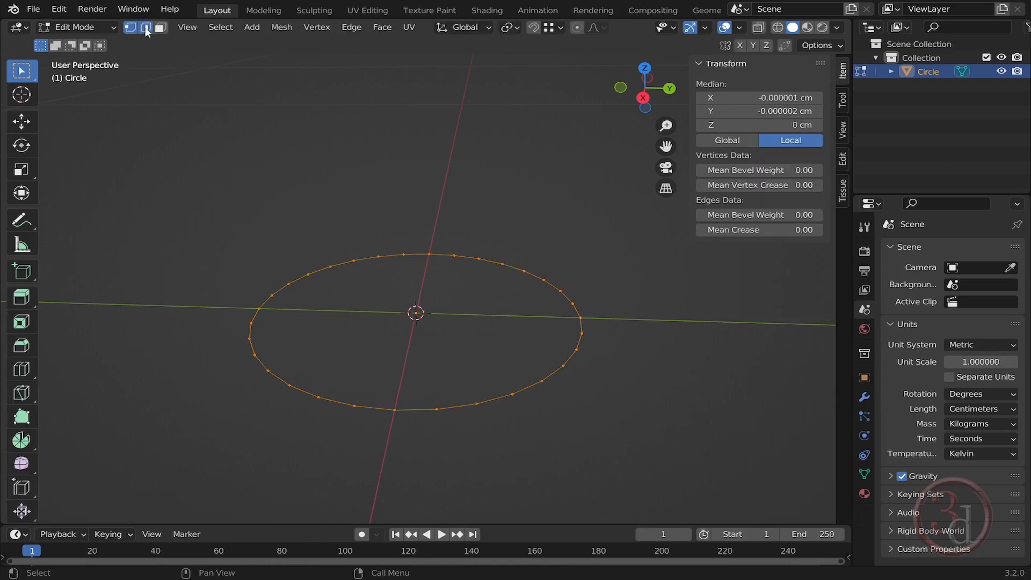
{"action": "left_click", "coordinate": [144, 31]}
{"action": "middle_click_drag", "start_coordinate": [495, 304], "coordinate": [503, 314], "text": "shift"}
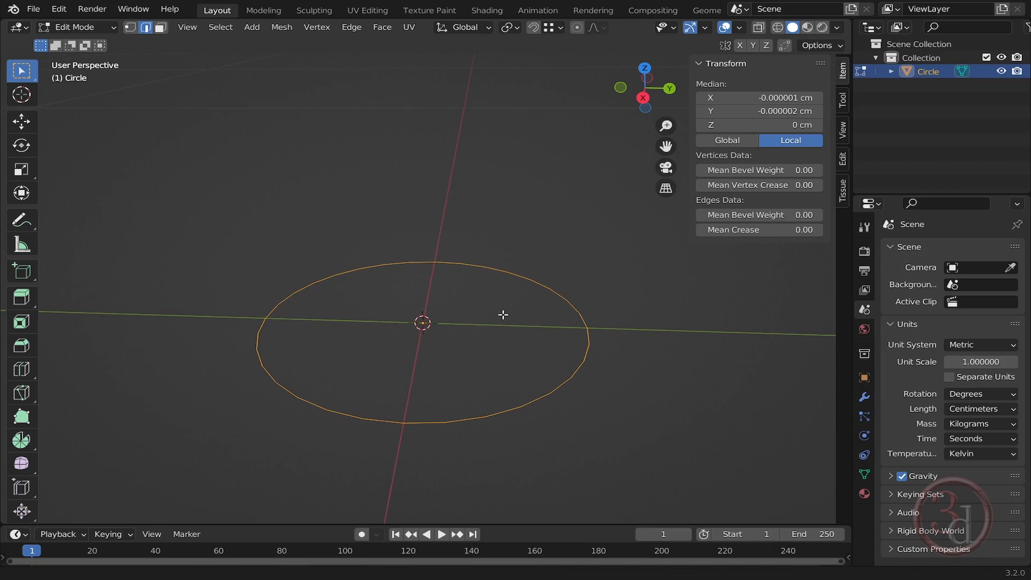
{"action": "left_click", "coordinate": [547, 250]}
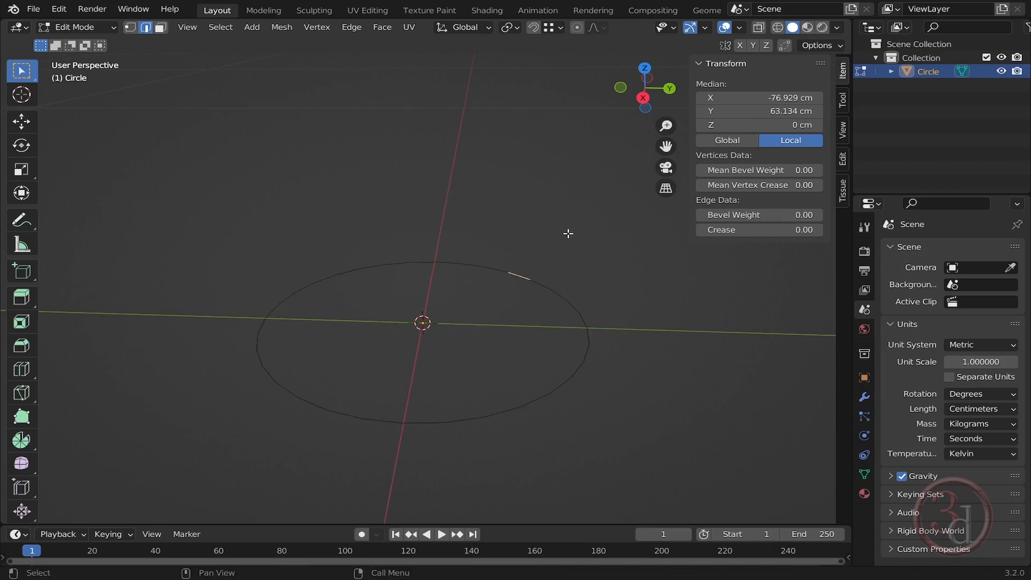
{"action": "key", "text": "alt+a"}
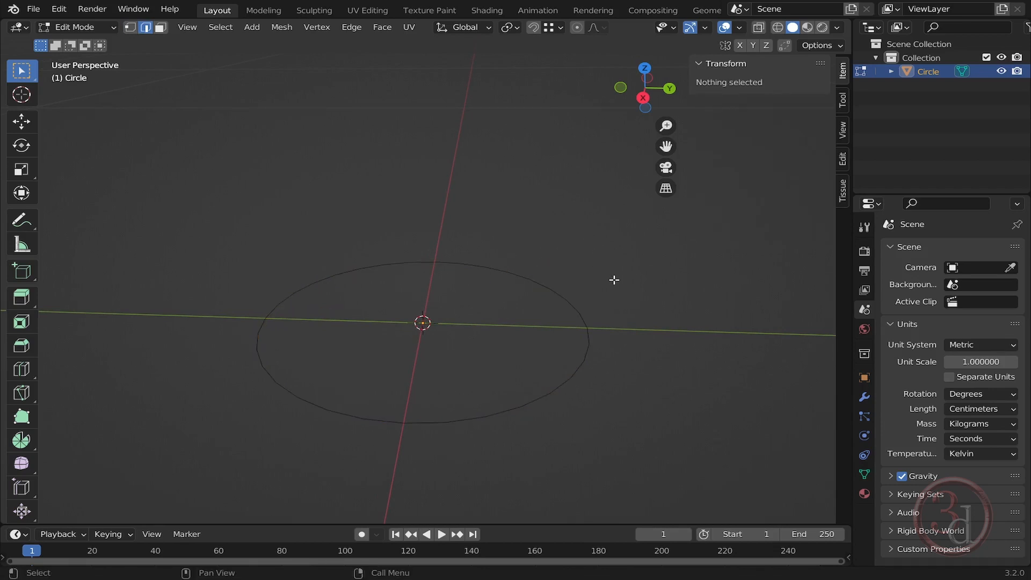
{"action": "key", "text": "a"}
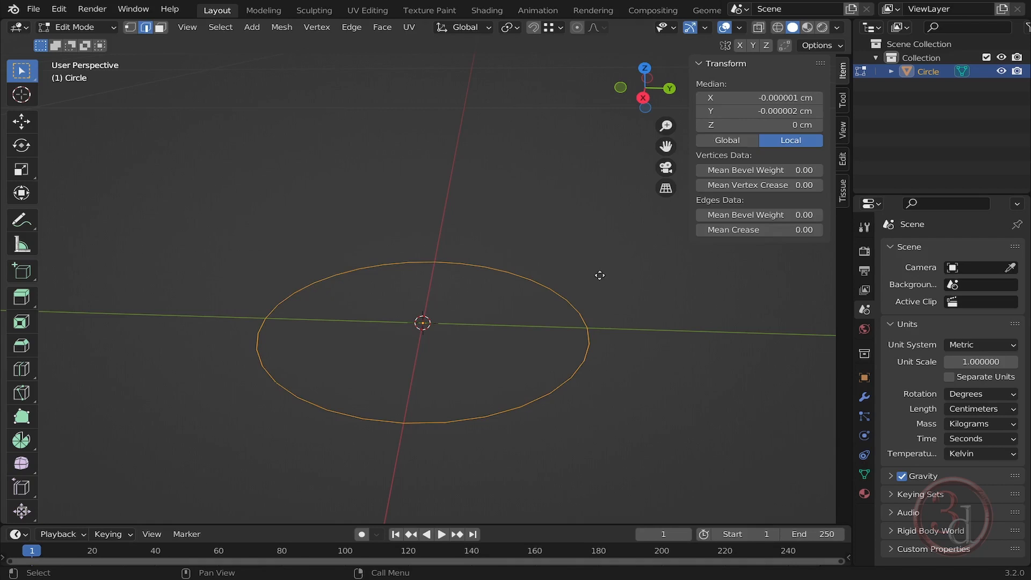
{"action": "key", "text": "e"}
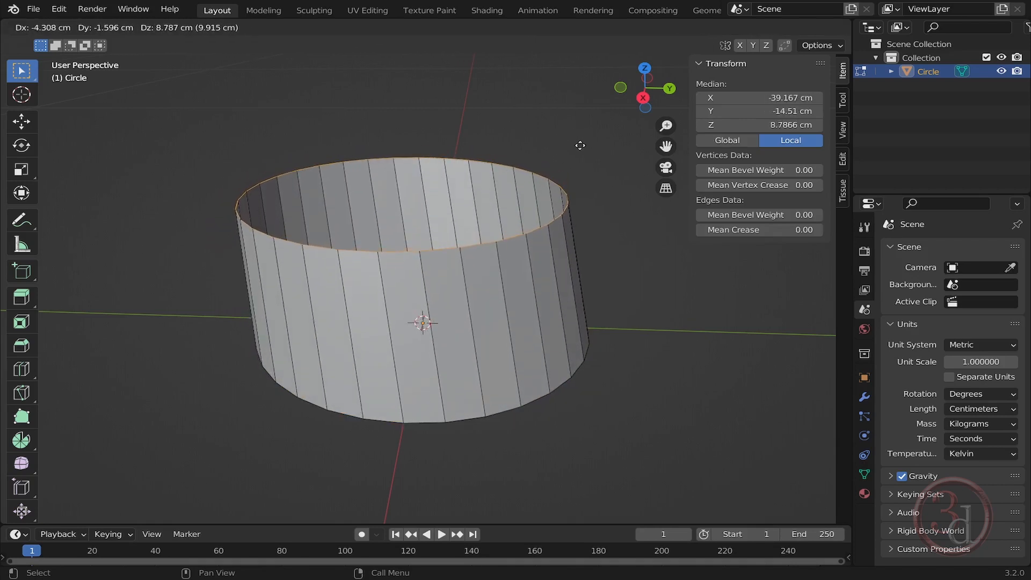
{"action": "key", "text": "z"}
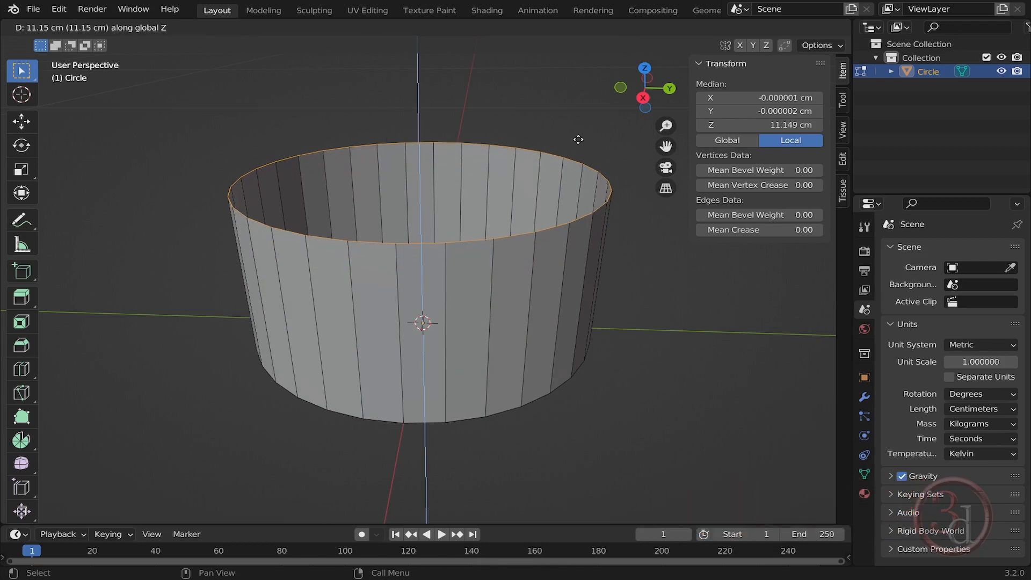
{"action": "type", "text": "16"}
{"action": "key", "text": "Return"}
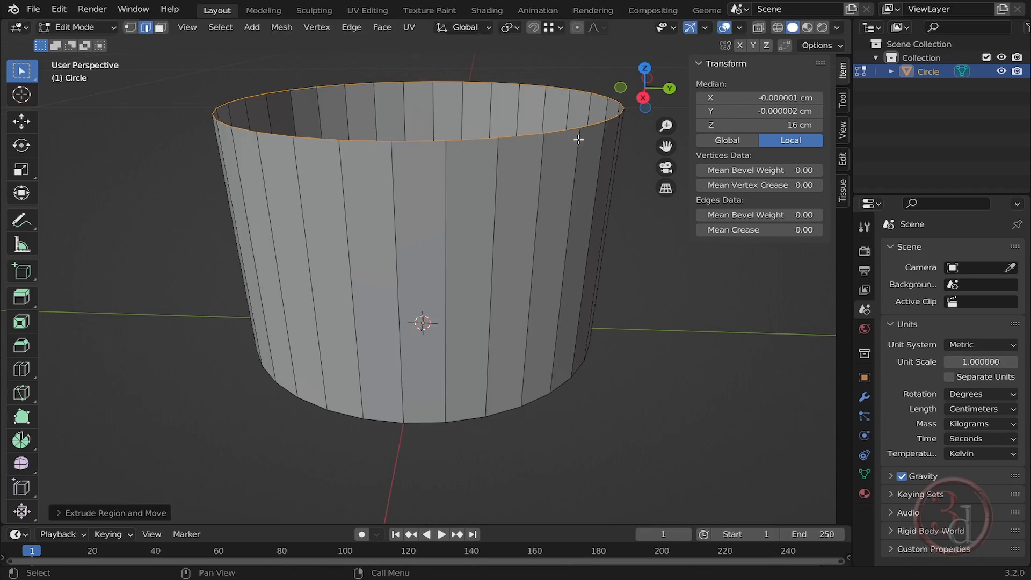
{"action": "scroll", "coordinate": [579, 140], "scroll_direction": "down", "scroll_amount": 3}
{"action": "key", "text": "Tab"}
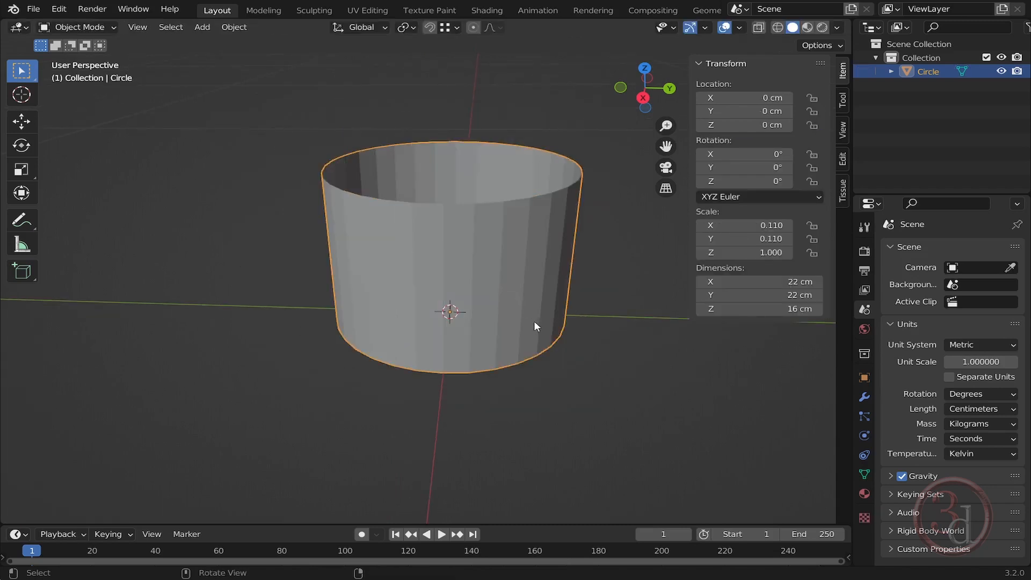
- Add a Solidify modifier to the extruded open cylinder
{"action": "middle_click_drag", "start_coordinate": [534, 321], "coordinate": [459, 333]}
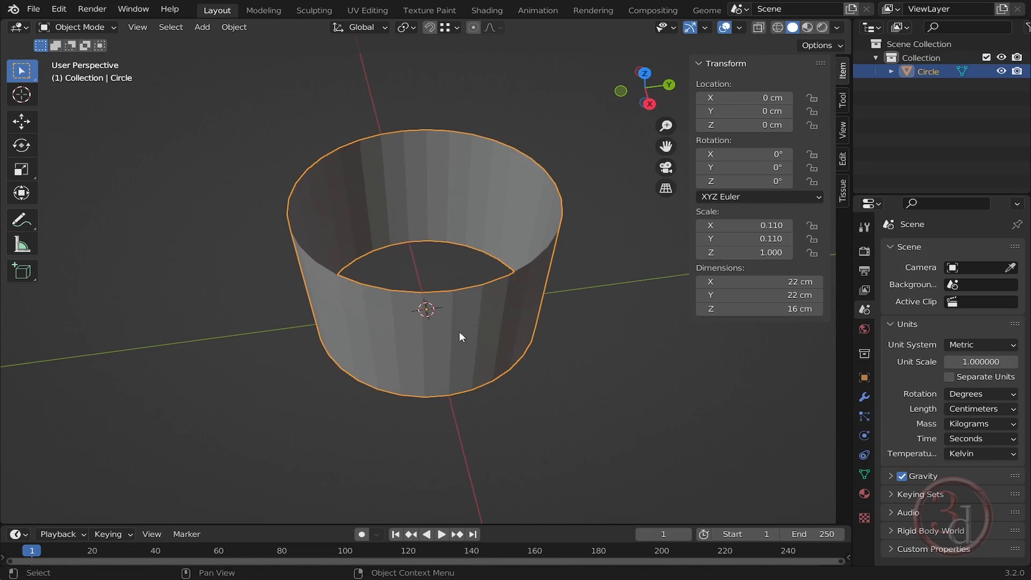
{"action": "left_click", "coordinate": [865, 398]}
{"action": "left_click", "coordinate": [919, 249]}
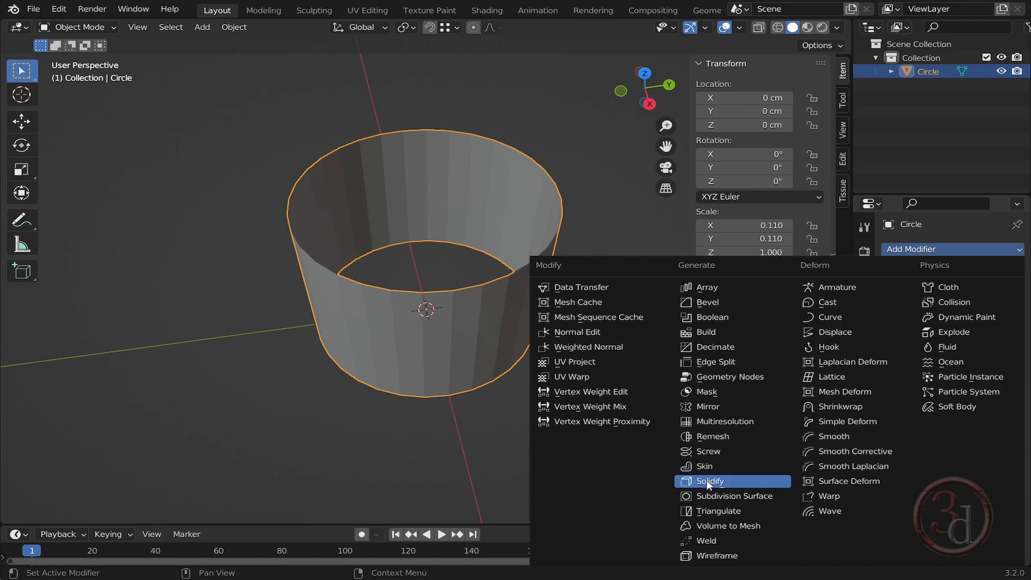
{"action": "left_click", "coordinate": [722, 483]}
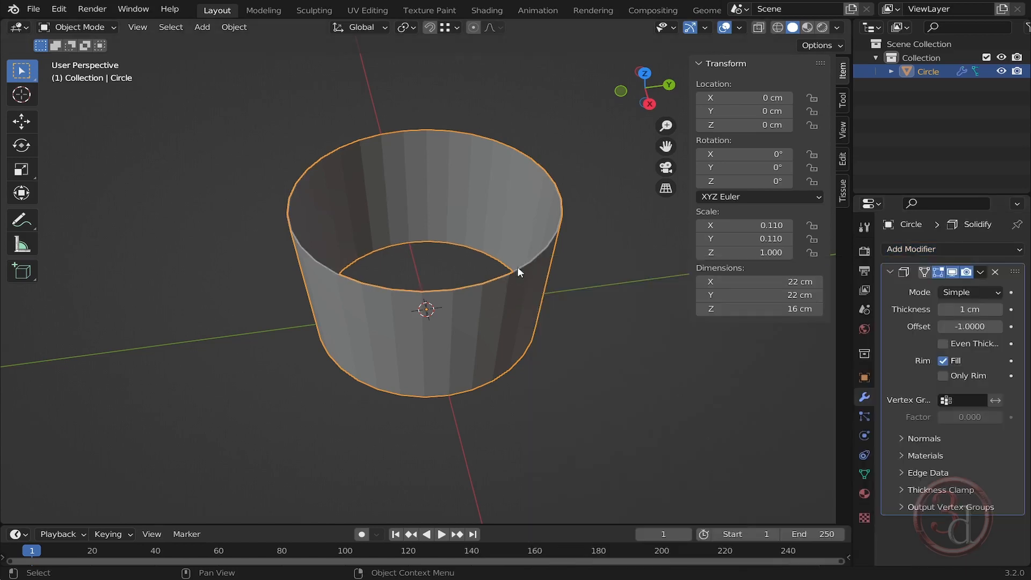
- Test a Solidify thickness of 6 cm on the open cylinder and set it back to 1 cm
{"action": "left_click_drag", "start_coordinate": [967, 309], "coordinate": [1015, 310]}
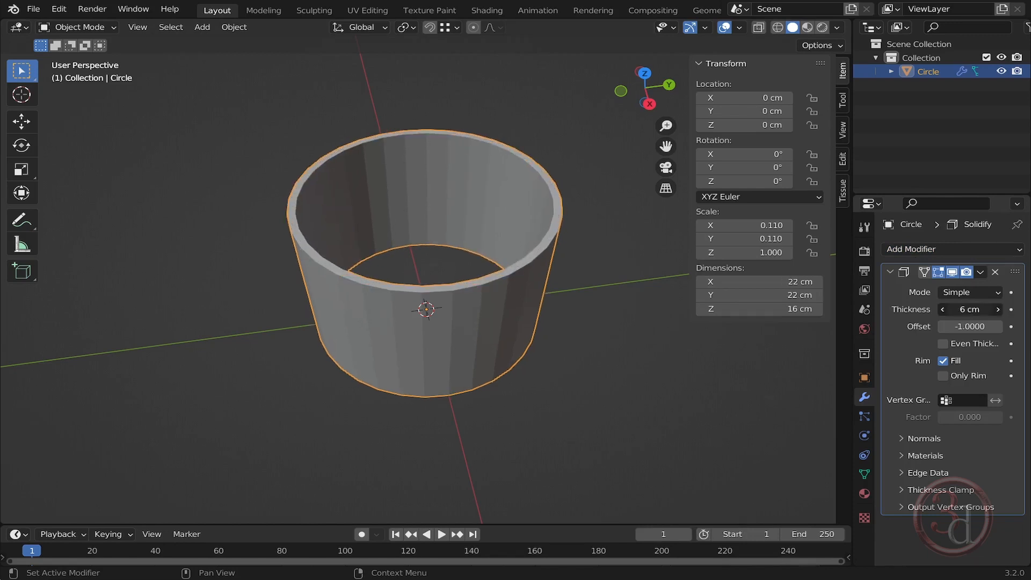
{"action": "left_click", "coordinate": [969, 309]}
{"action": "type", "text": "1"}
{"action": "key", "text": "Return"}
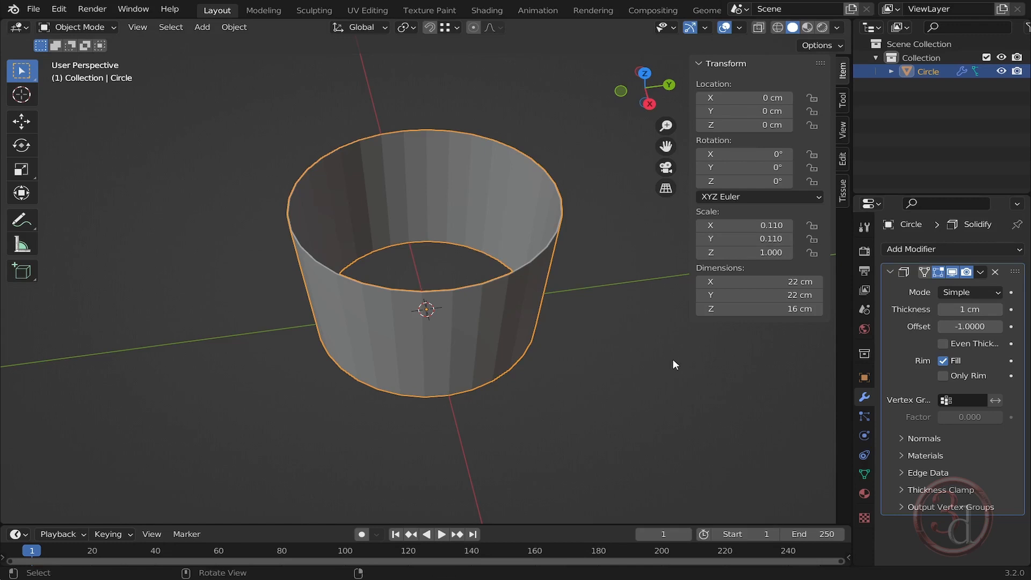
- Deselect the cylinder and add a mesh plane at its base
{"action": "middle_click_drag", "start_coordinate": [672, 360], "coordinate": [475, 279]}
{"action": "scroll", "coordinate": [475, 279], "scroll_direction": "down", "scroll_amount": 4}
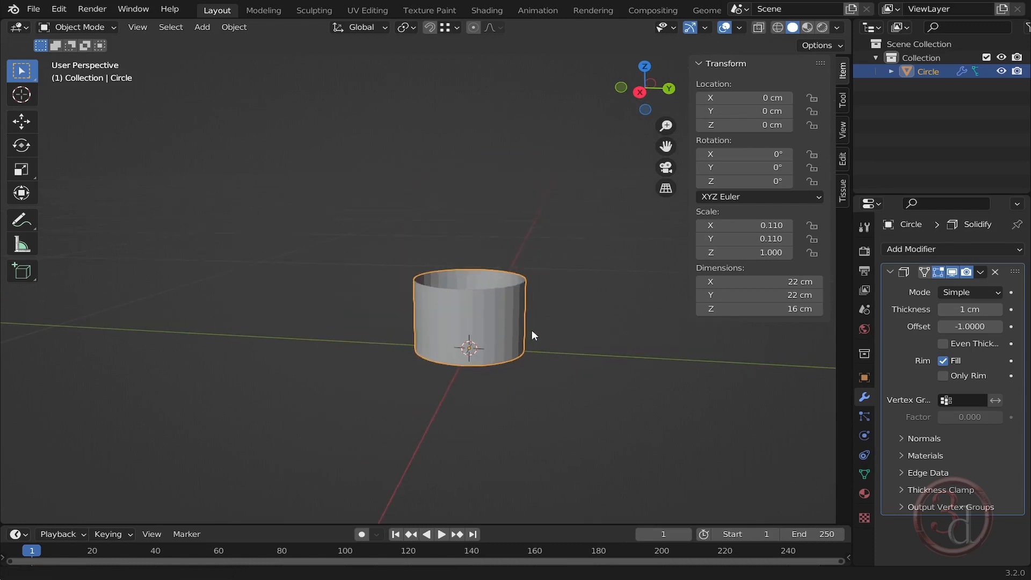
{"action": "middle_click_drag", "start_coordinate": [532, 329], "coordinate": [488, 464]}
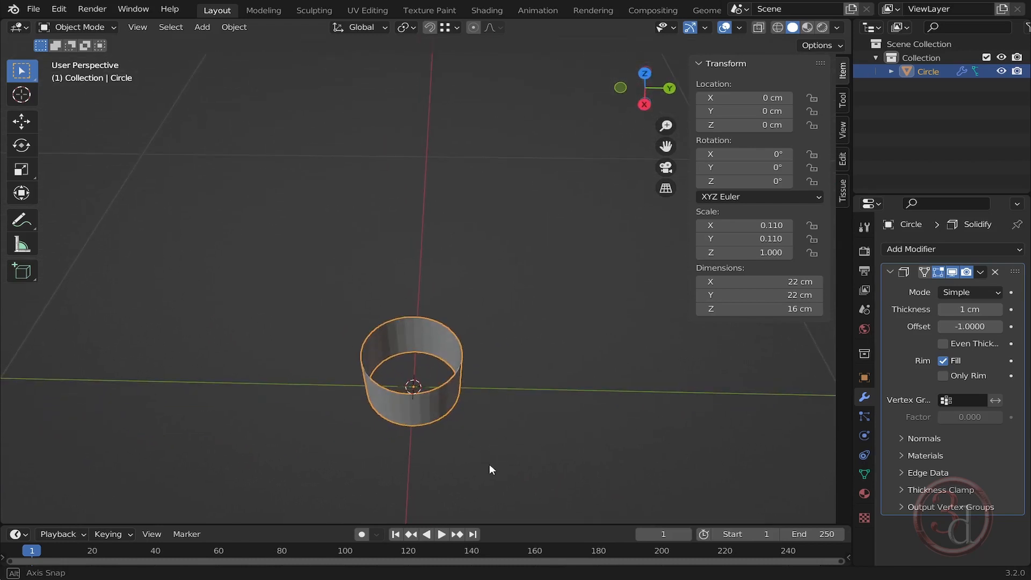
{"action": "middle_click_drag", "start_coordinate": [468, 412], "coordinate": [510, 427]}
{"action": "left_click", "coordinate": [510, 430]}
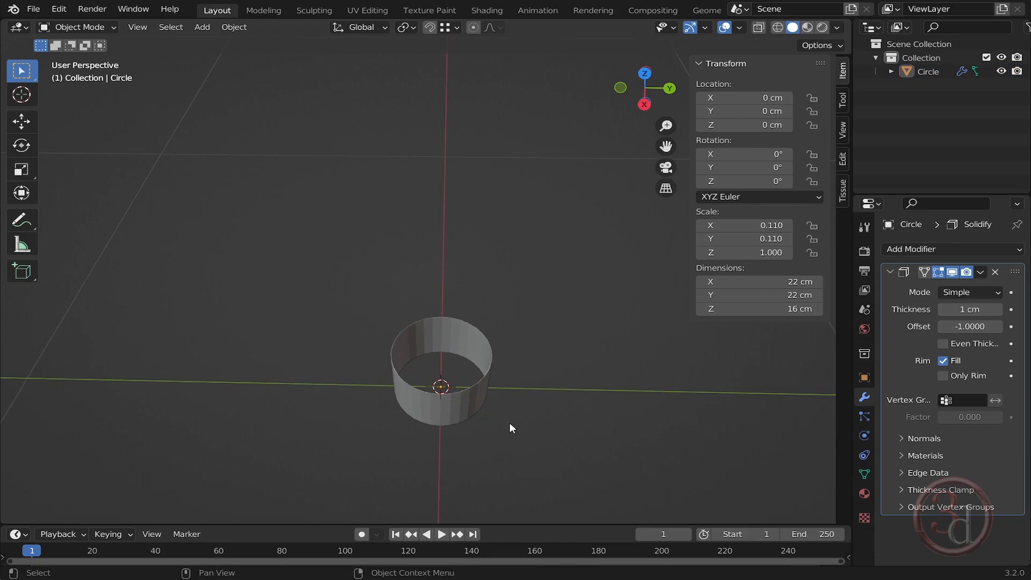
{"action": "key", "text": "shift+a"}
{"action": "mouse_move", "coordinate": [514, 298]}
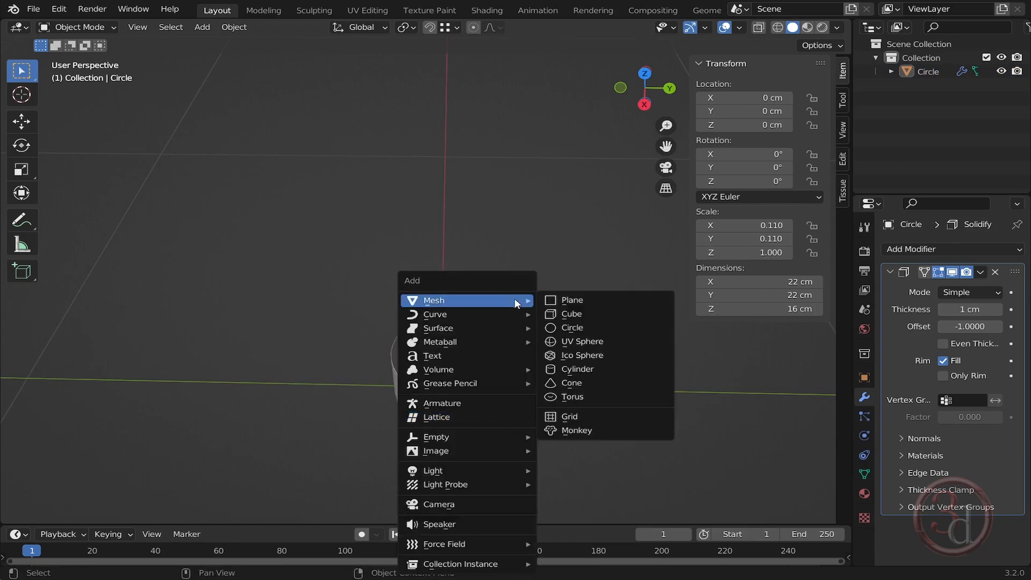
{"action": "left_click", "coordinate": [567, 301]}
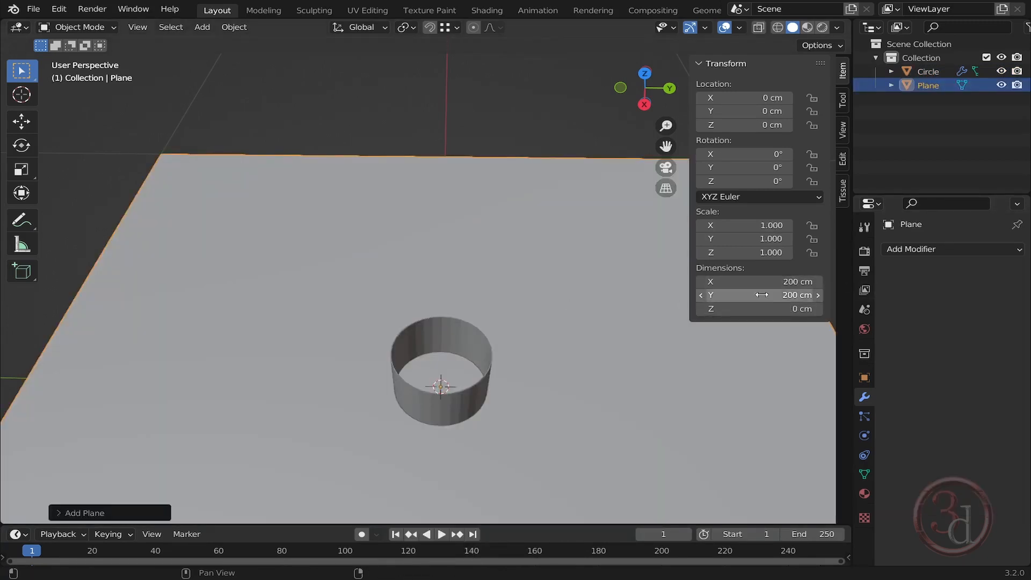
- Set the plane's X and Y dimensions to 10 cm
{"action": "left_click", "coordinate": [784, 282]}
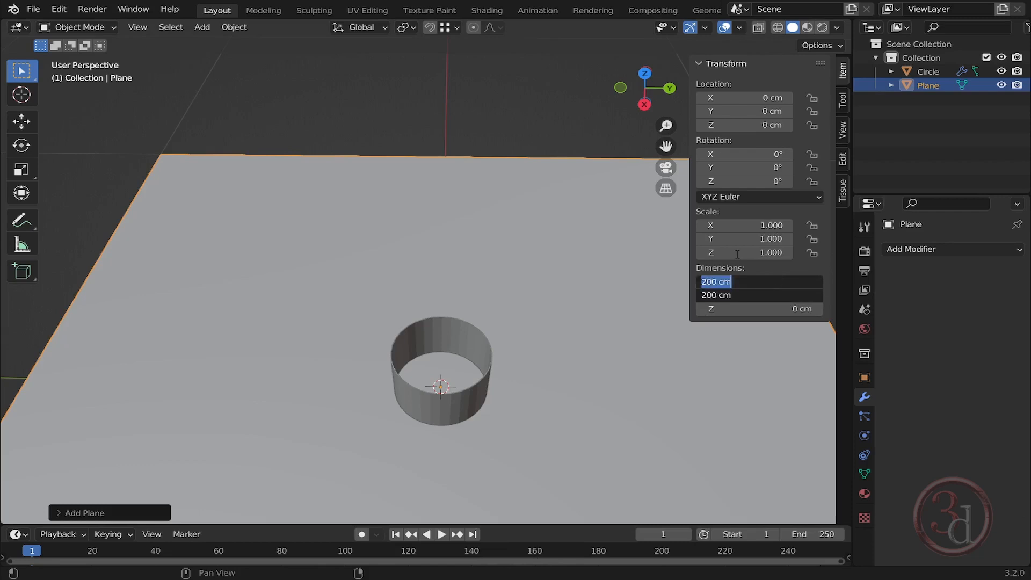
{"action": "type", "text": "10"}
{"action": "key", "text": "Return"}
- In Edit Mode, extrude the plane's face 66 cm upward to form a square post, and return to Object Mode
{"action": "middle_click_drag", "start_coordinate": [580, 410], "coordinate": [490, 401]}
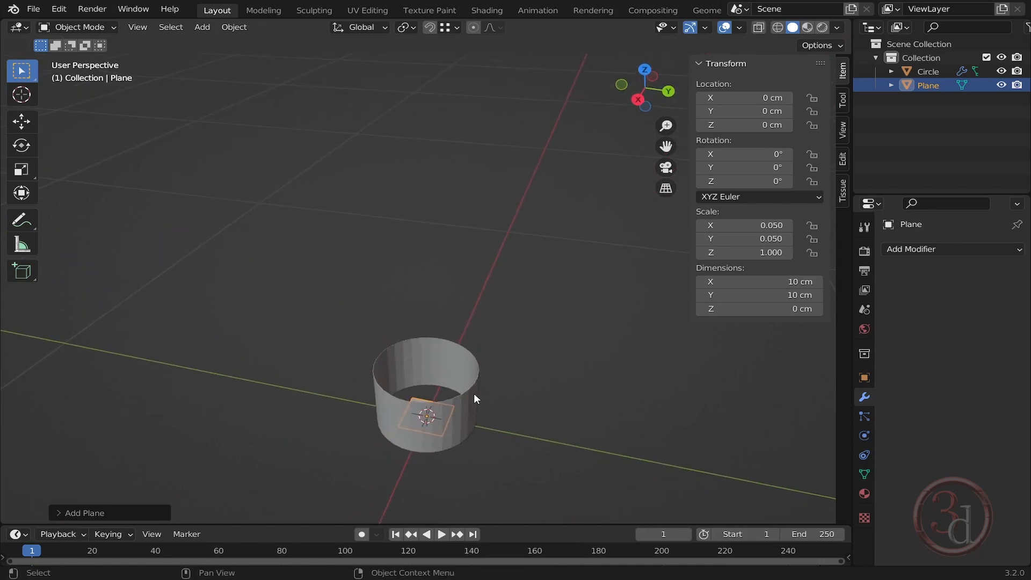
{"action": "key", "text": "Tab"}
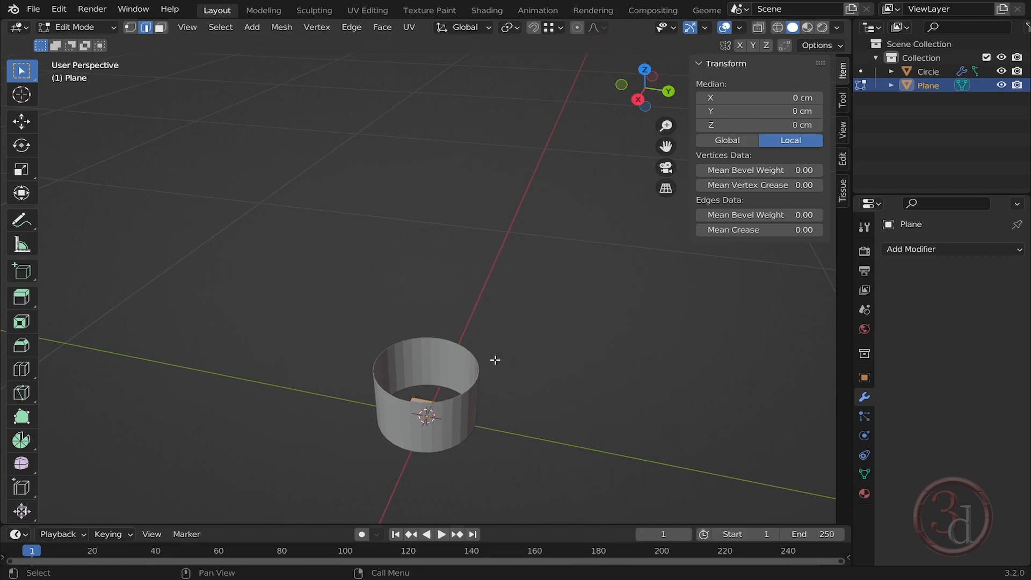
{"action": "middle_click_drag", "start_coordinate": [478, 416], "coordinate": [493, 468]}
{"action": "middle_click_drag", "start_coordinate": [487, 489], "coordinate": [412, 375]}
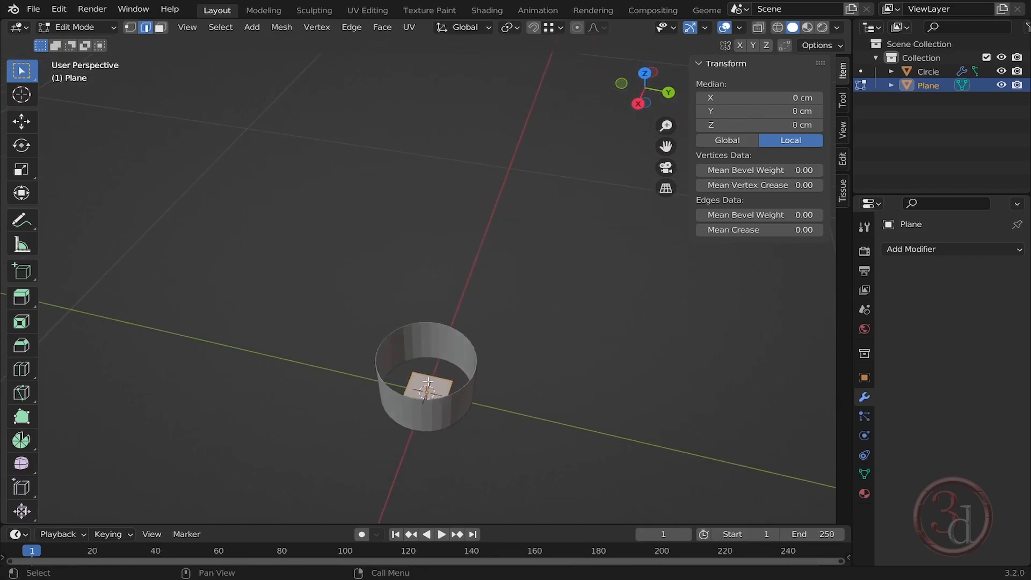
{"action": "key", "text": "e"}
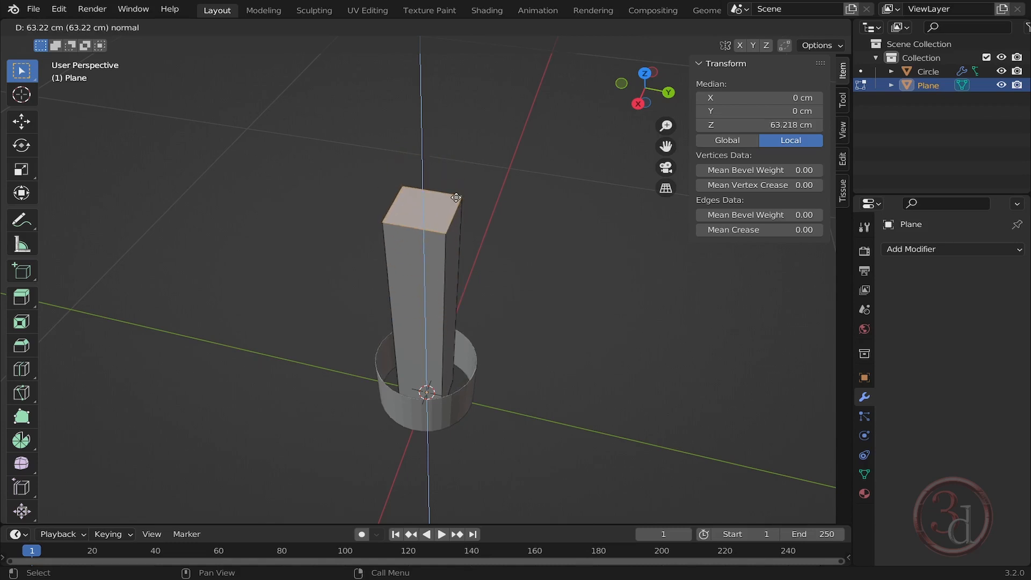
{"action": "type", "text": "66"}
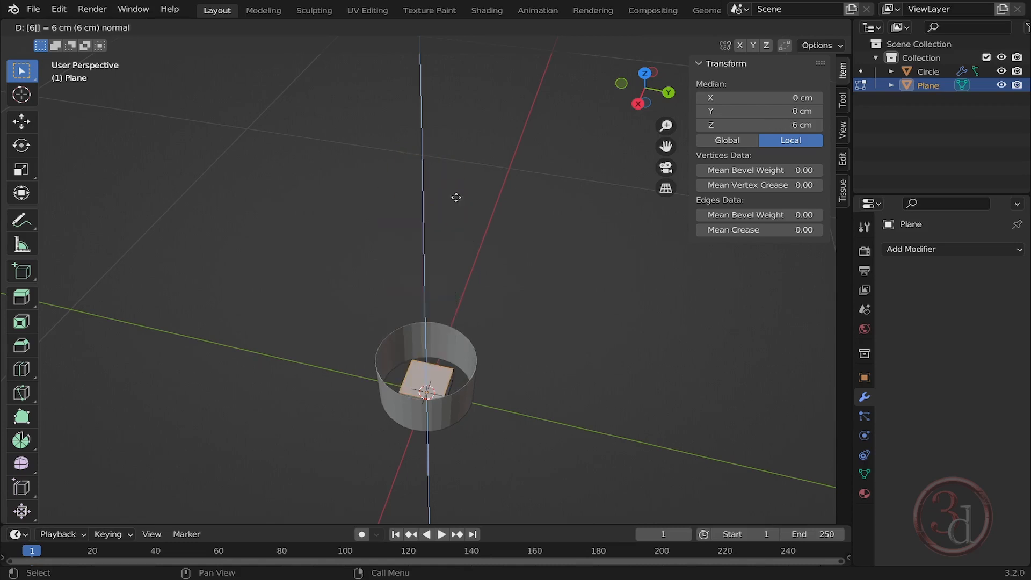
{"action": "key", "text": "Return"}
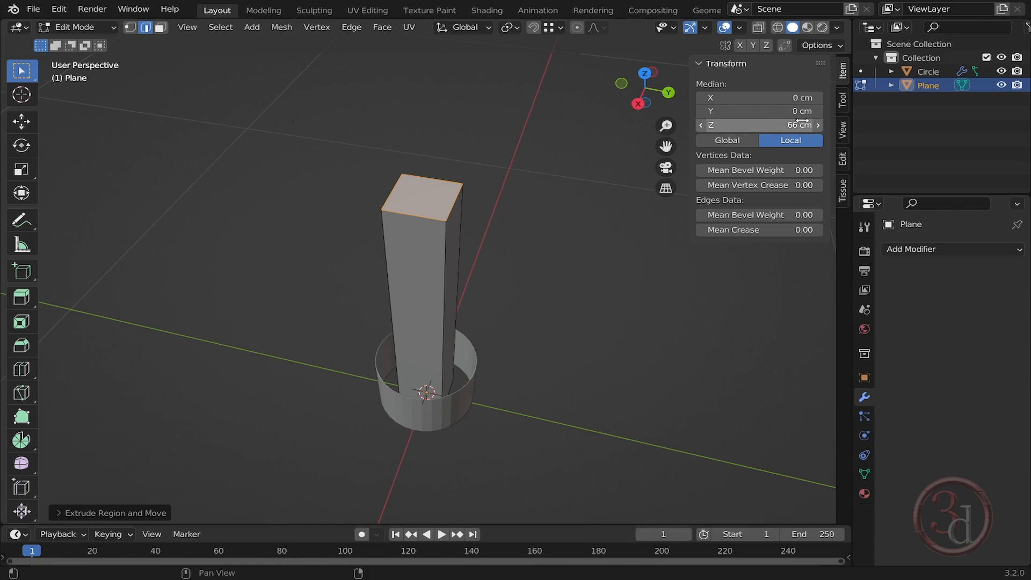
{"action": "middle_click_drag", "start_coordinate": [591, 301], "coordinate": [552, 320]}
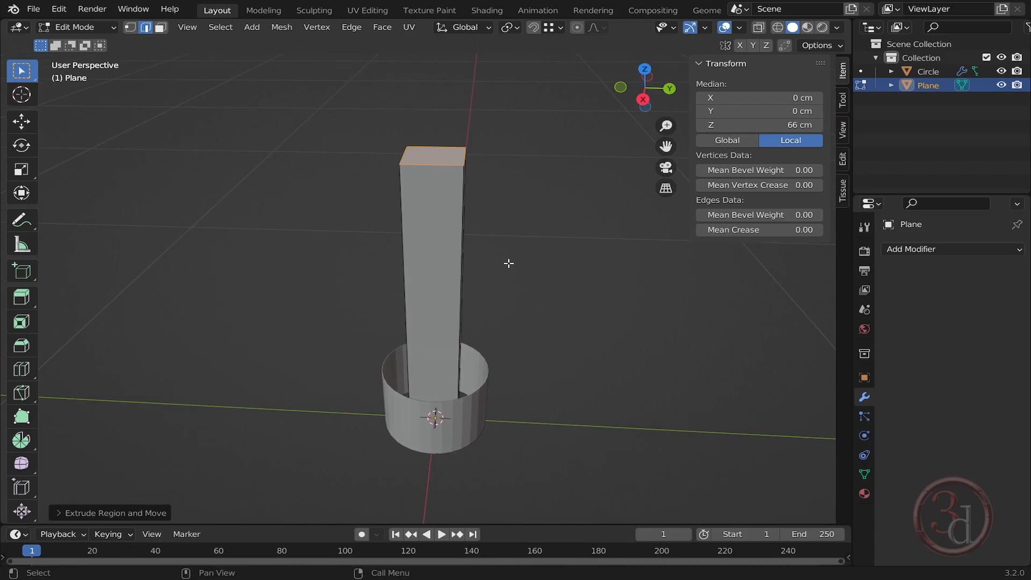
{"action": "middle_click_drag", "start_coordinate": [510, 262], "coordinate": [502, 258]}
{"action": "key", "text": "Tab"}
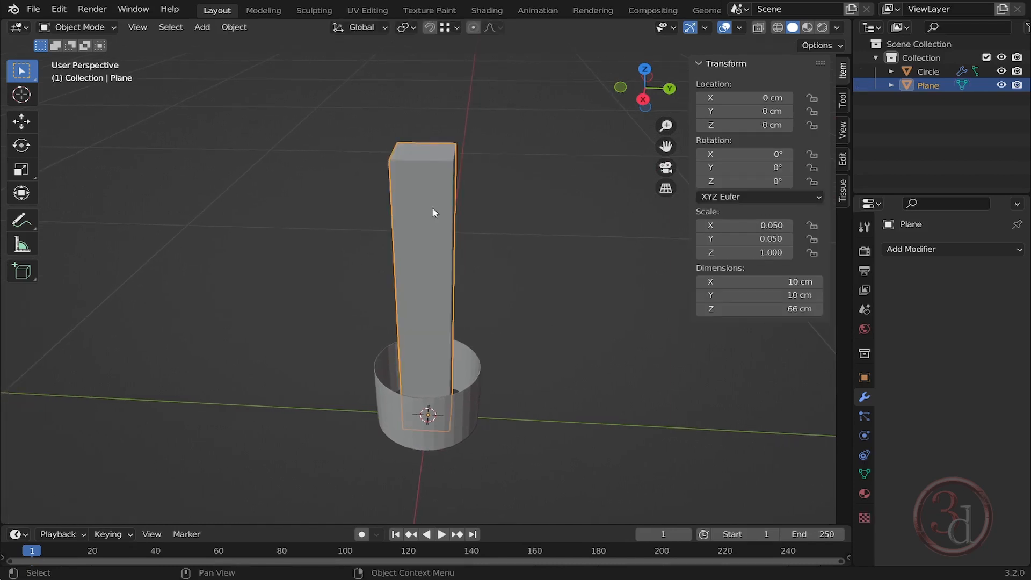
- Select the open cylinder and rename the object as shade
{"action": "left_click", "coordinate": [526, 419]}
{"action": "left_click", "coordinate": [475, 399]}
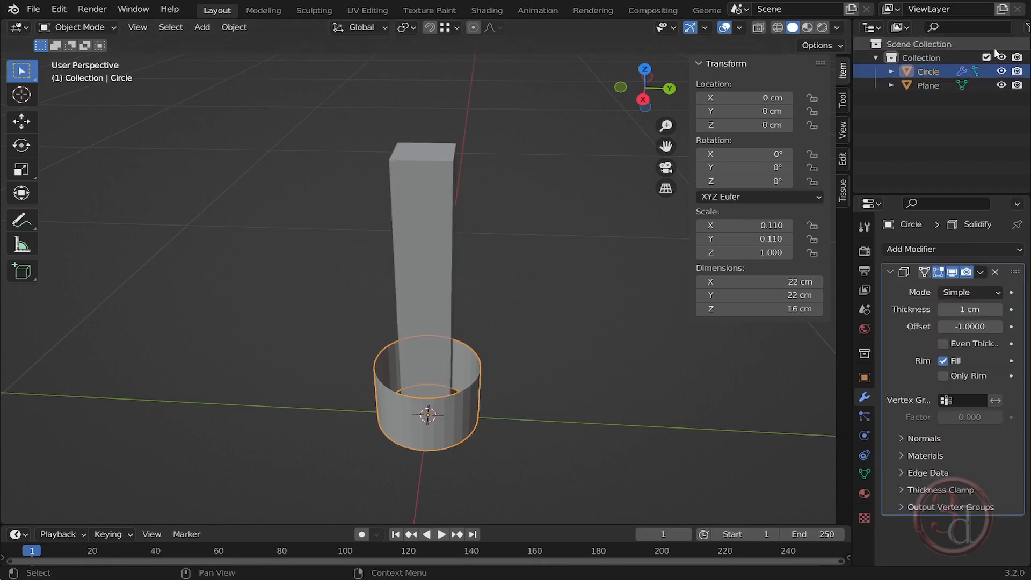
{"action": "double_click", "coordinate": [928, 71]}
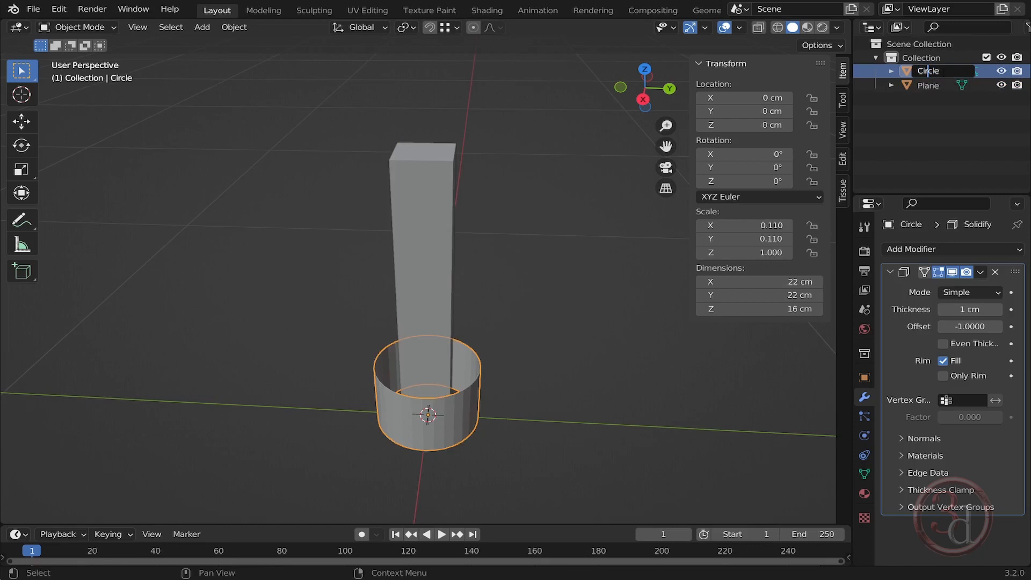
{"action": "double_click", "coordinate": [928, 70]}
{"action": "type", "text": "shade"}
{"action": "key", "text": "Return"}
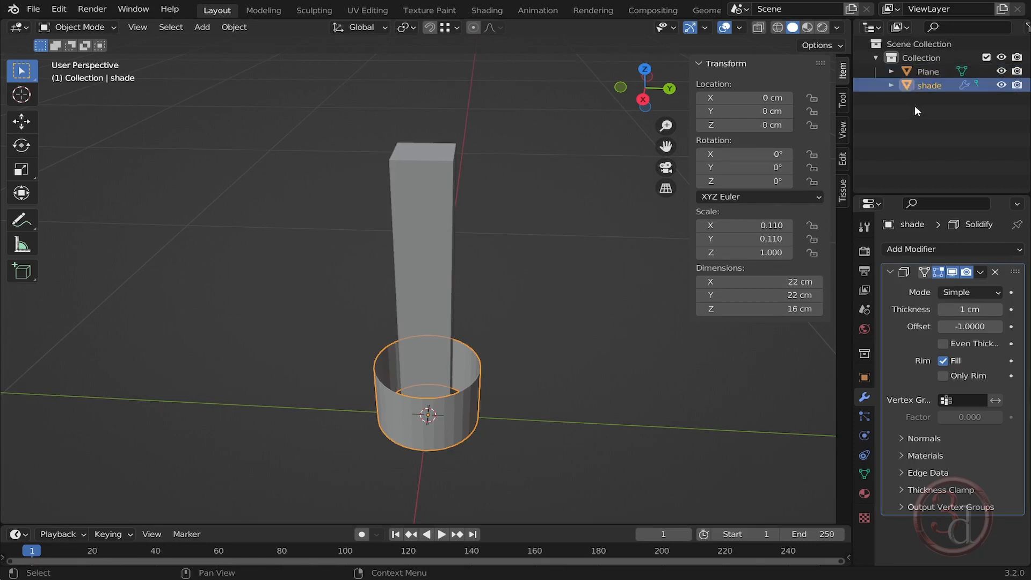
- In front view, move the shade 50 cm up along the Z axis so its rim aligns with the post's upper end
{"action": "middle_click_drag", "start_coordinate": [526, 369], "coordinate": [533, 374]}
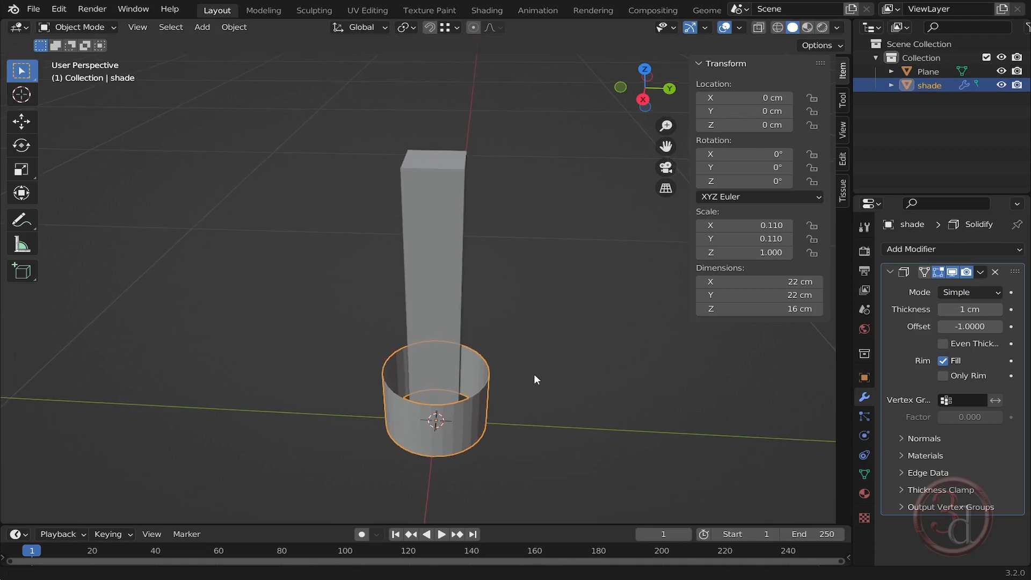
{"action": "key", "text": "grave"}
{"action": "left_click", "coordinate": [463, 326]}
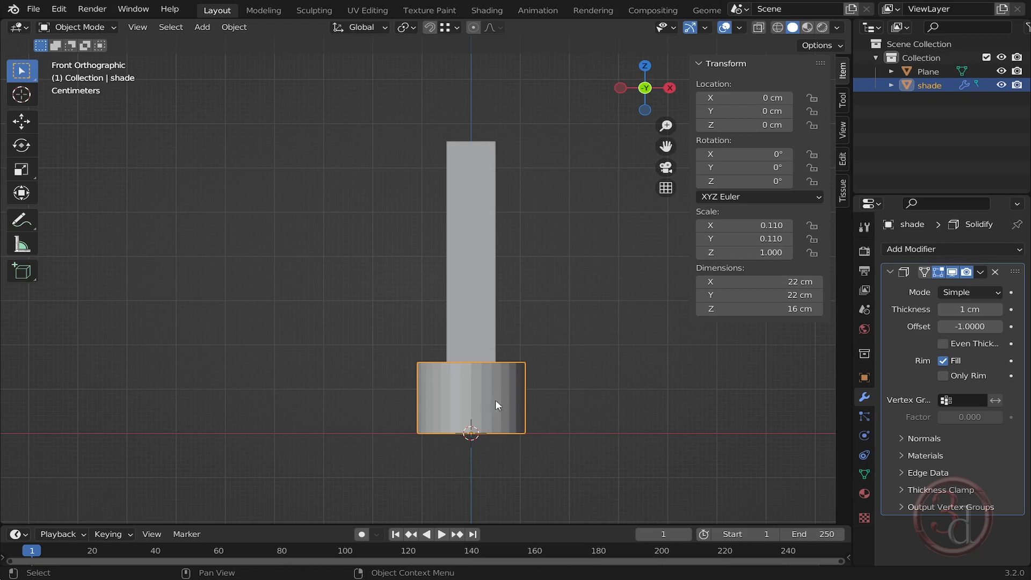
{"action": "key", "text": "g"}
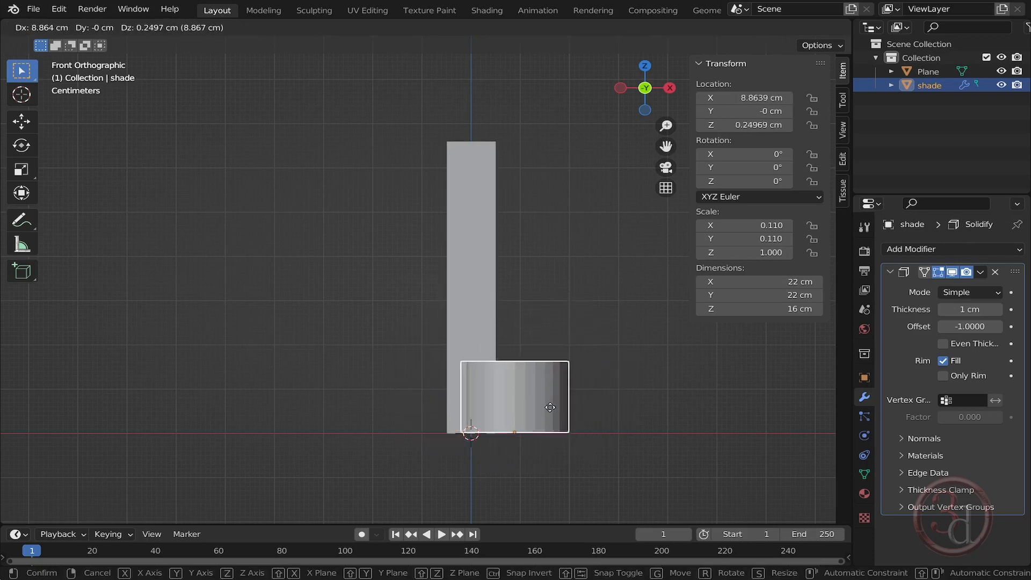
{"action": "key", "text": "z"}
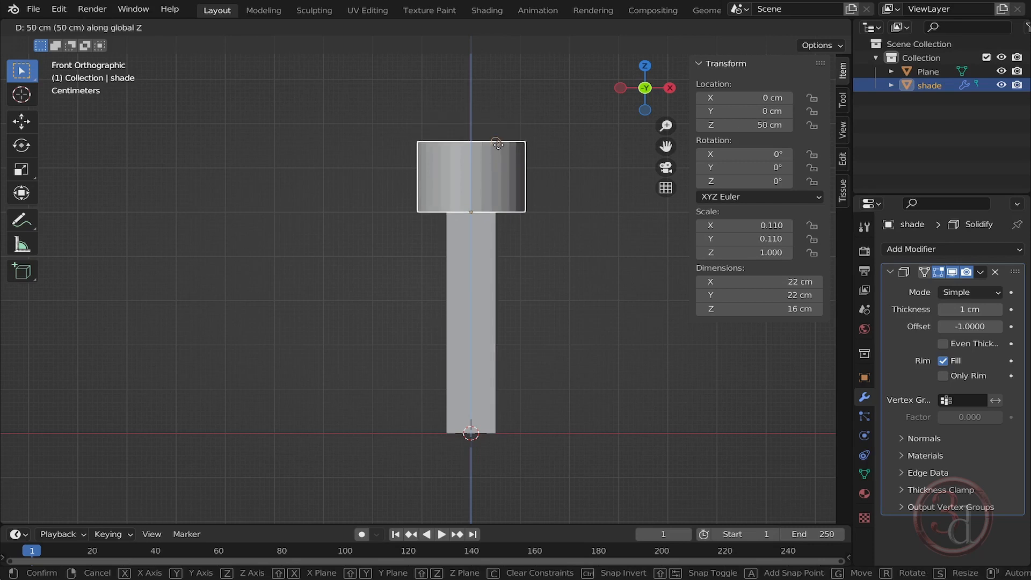
{"action": "left_click", "coordinate": [508, 144]}
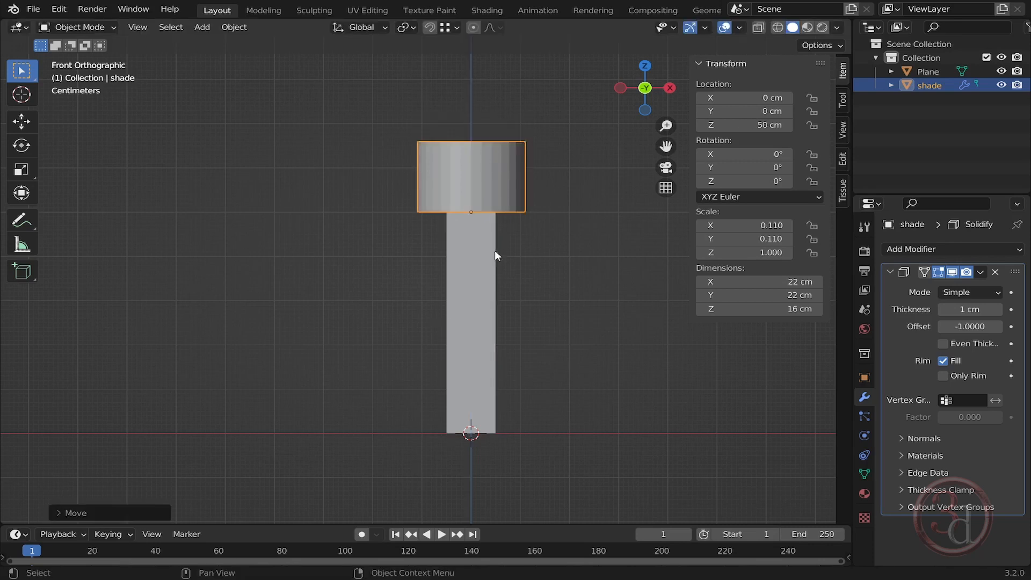
- Select the square post and set its X and Y dimensions to 2.5 cm
{"action": "middle_click_drag", "start_coordinate": [495, 251], "coordinate": [482, 275]}
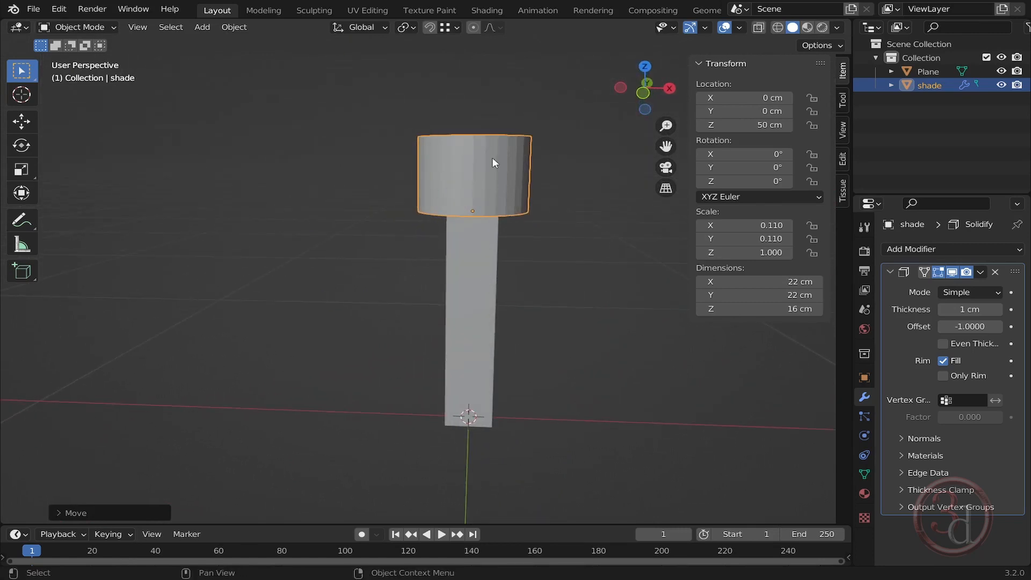
{"action": "middle_click_drag", "start_coordinate": [460, 345], "coordinate": [550, 370]}
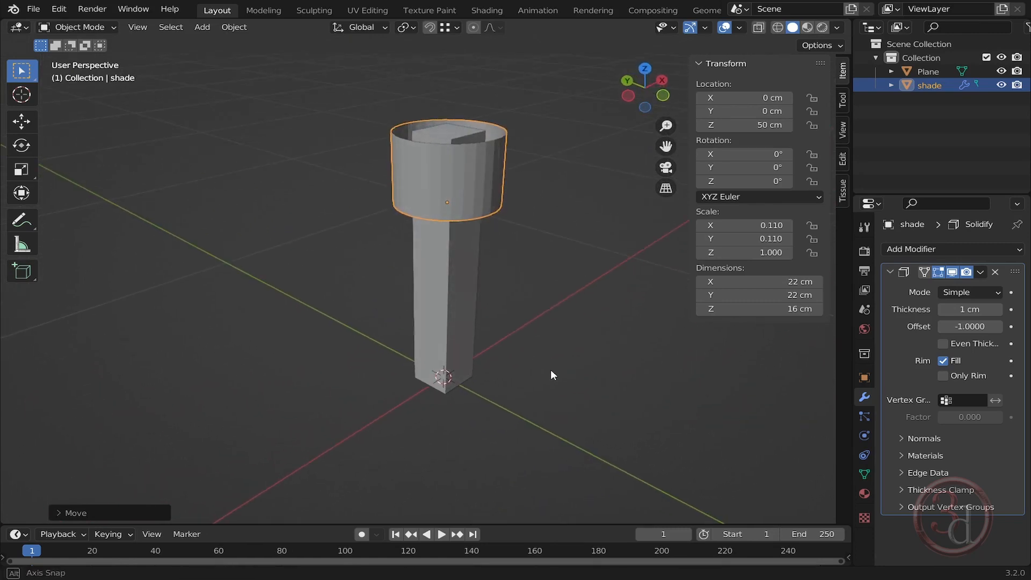
{"action": "left_click", "coordinate": [575, 408]}
{"action": "middle_click_drag", "start_coordinate": [515, 320], "coordinate": [511, 361]}
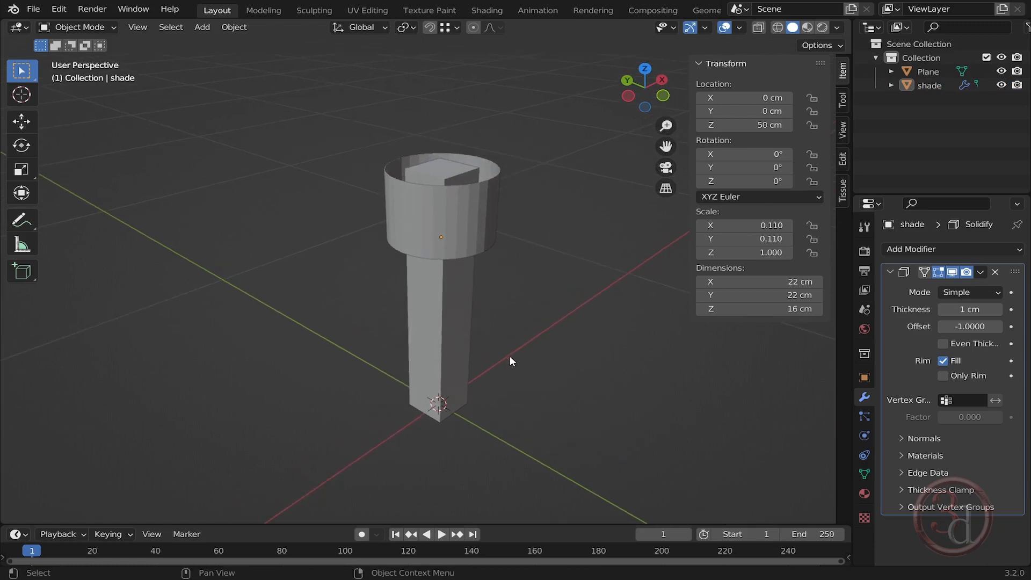
{"action": "left_click", "coordinate": [454, 313]}
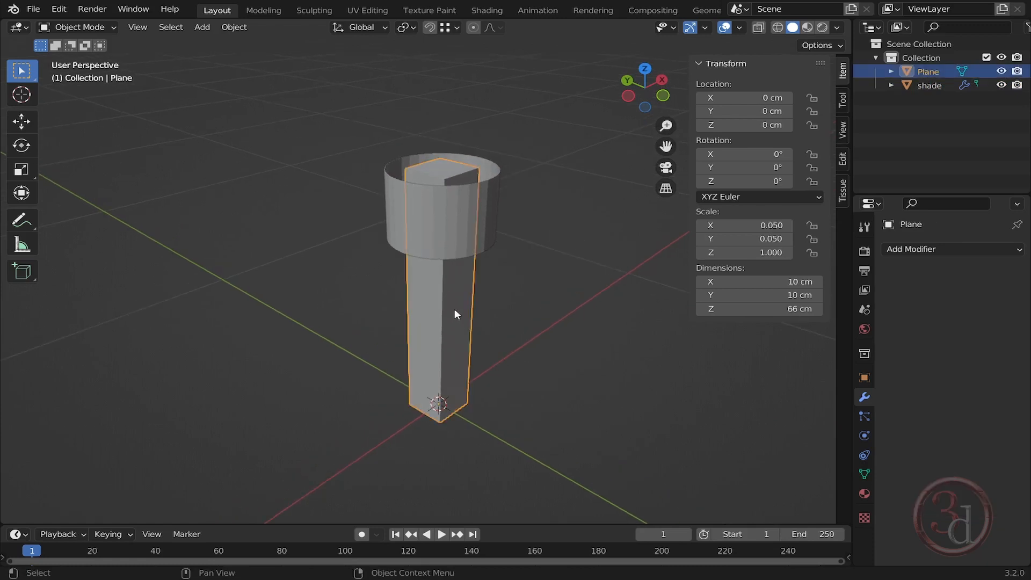
{"action": "mouse_move", "coordinate": [456, 388]}
{"action": "middle_mouse_down"}
{"action": "mouse_move", "coordinate": [467, 397]}
{"action": "mouse_move", "coordinate": [532, 394]}
{"action": "mouse_move", "coordinate": [452, 391]}
{"action": "middle_mouse_up"}
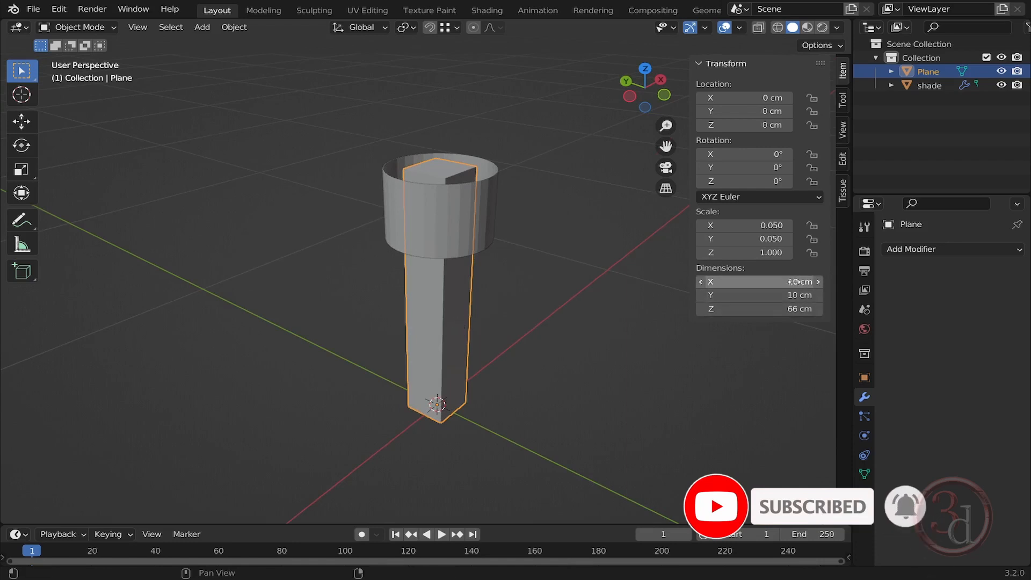
{"action": "double_click", "coordinate": [731, 283]}
{"action": "left_click", "coordinate": [732, 296]}
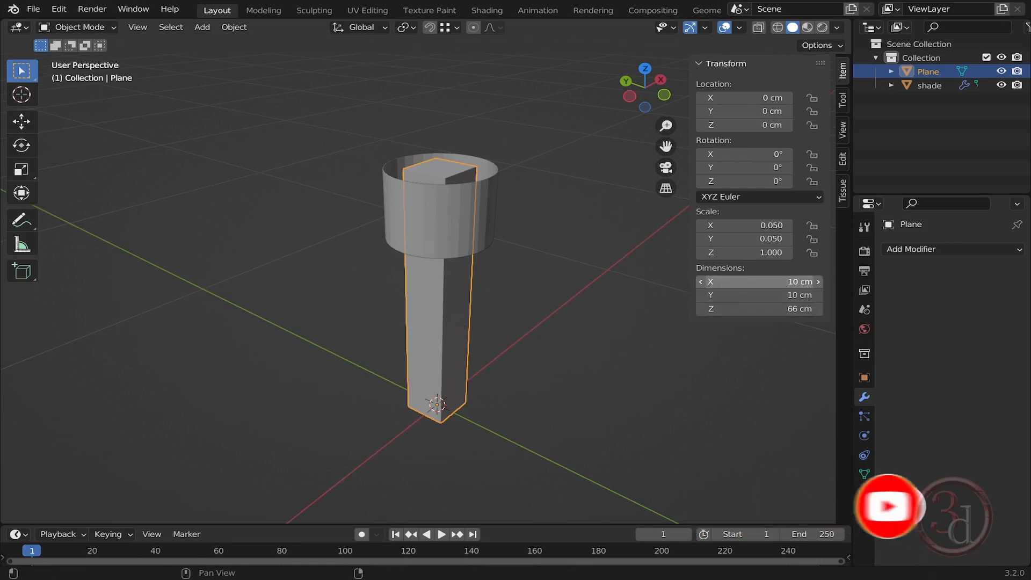
{"action": "double_click", "coordinate": [737, 281]}
{"action": "left_click", "coordinate": [723, 356]}
{"action": "left_click_drag", "start_coordinate": [747, 277], "coordinate": [747, 295]}
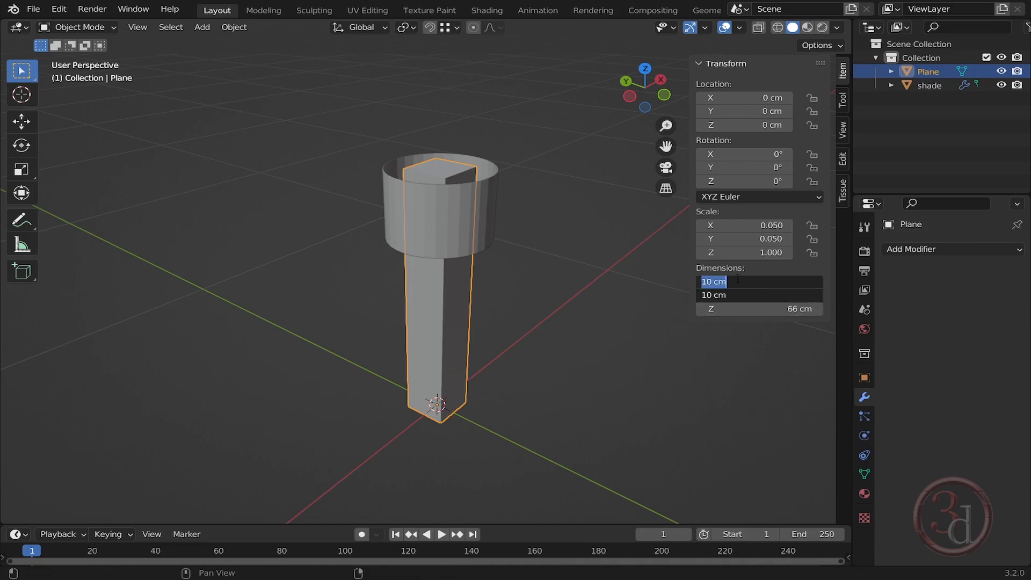
{"action": "type", "text": "2.5"}
{"action": "key", "text": "Return"}
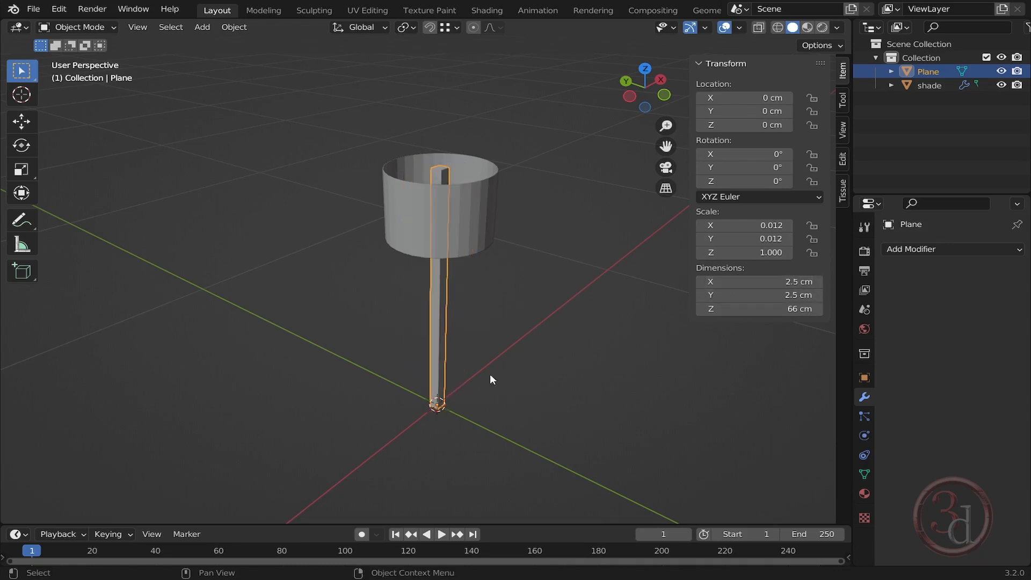
- Show the model in front orthographic view with wireframe shading and select the square post
{"action": "left_click", "coordinate": [533, 359]}
{"action": "middle_click_drag", "start_coordinate": [491, 365], "coordinate": [442, 349]}
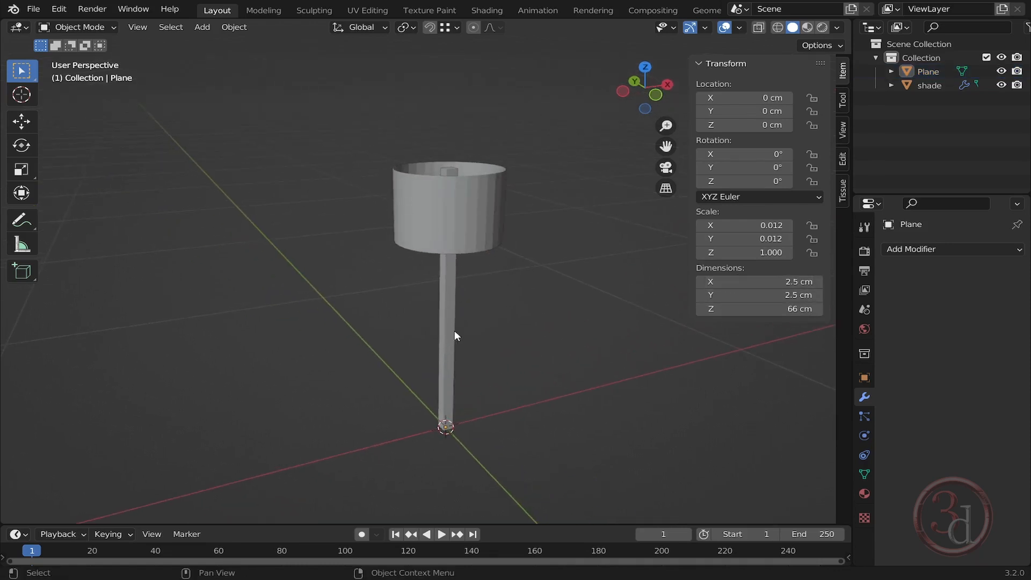
{"action": "key", "text": "grave"}
{"action": "left_click", "coordinate": [407, 267]}
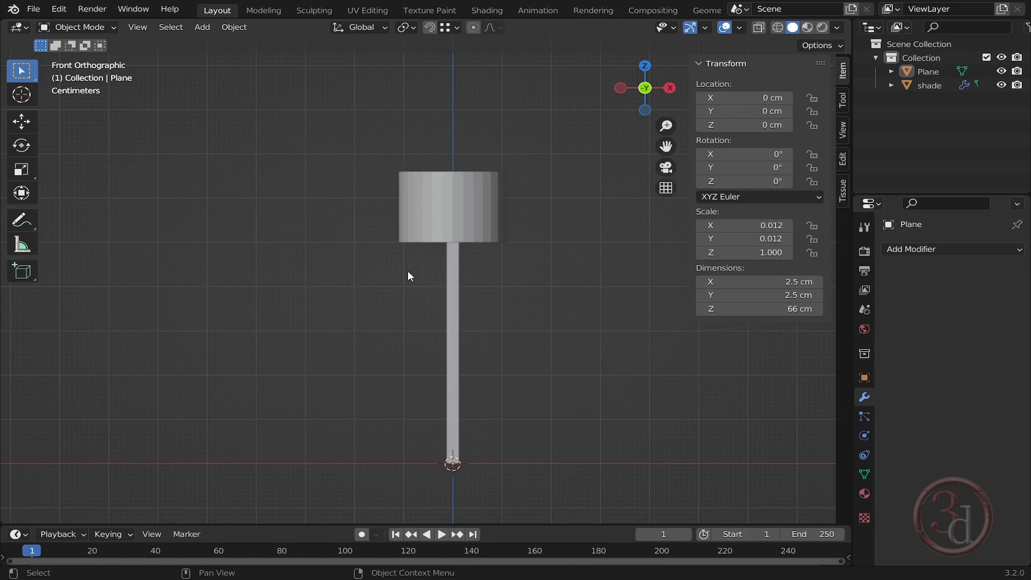
{"action": "key", "text": "z"}
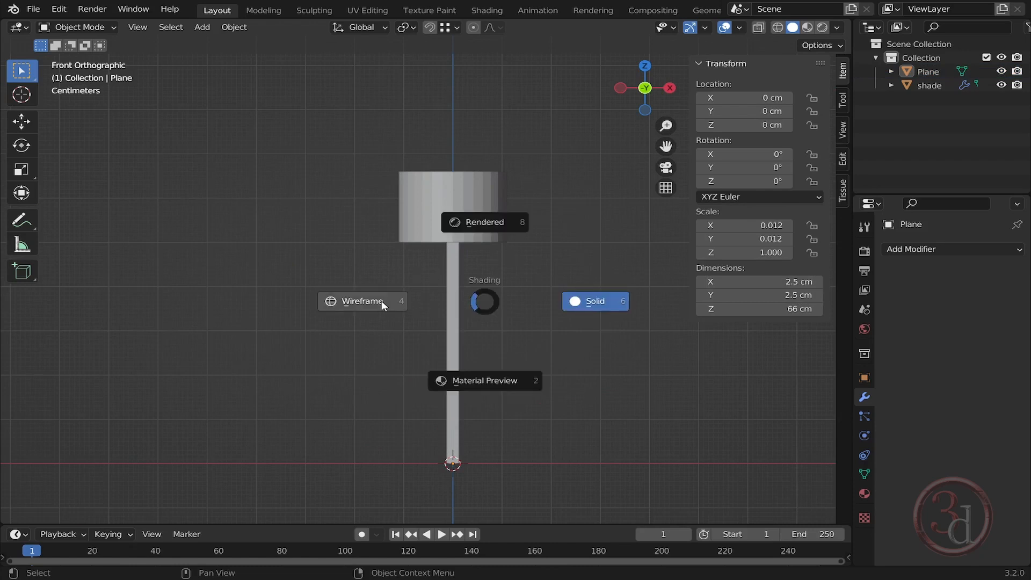
{"action": "left_click", "coordinate": [381, 301]}
{"action": "left_click", "coordinate": [458, 279]}
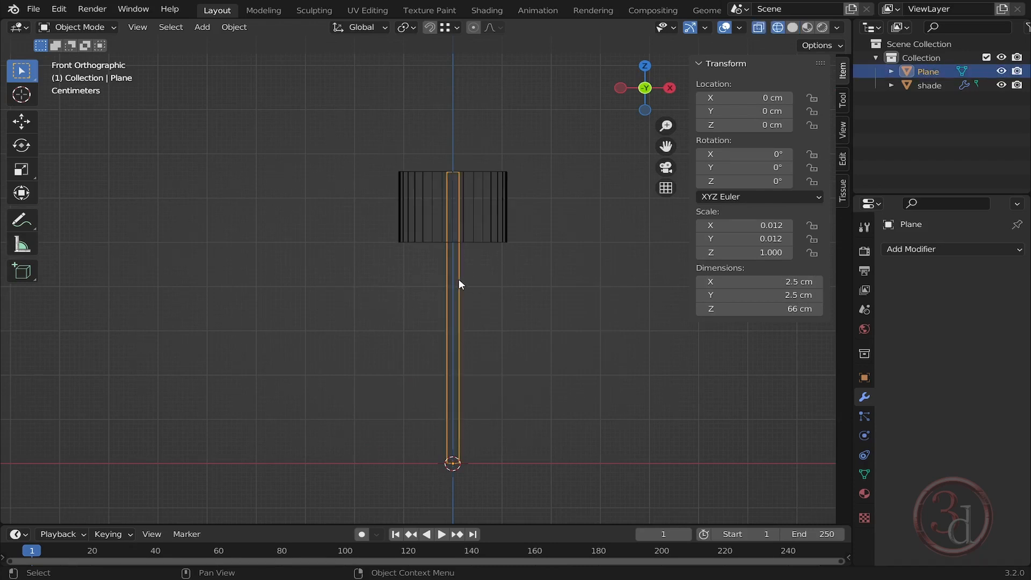
{"action": "scroll", "coordinate": [486, 301], "scroll_direction": "up", "scroll_amount": 2}
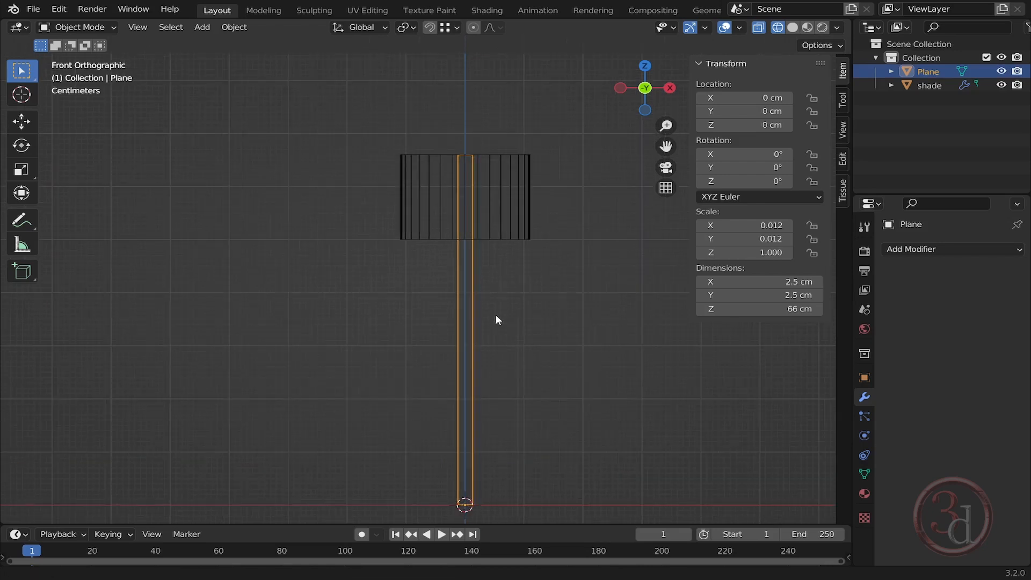
{"action": "middle_click_drag", "start_coordinate": [494, 315], "coordinate": [469, 304], "text": "shift"}
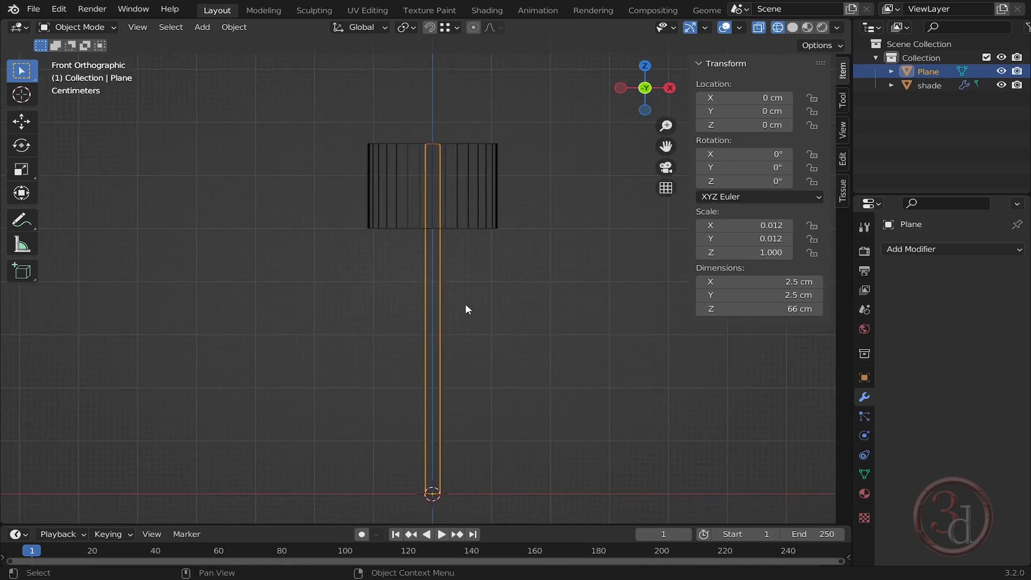
- In Edit Mode, box-select the upper end face of the square post and return to front view
{"action": "key", "text": "Tab"}
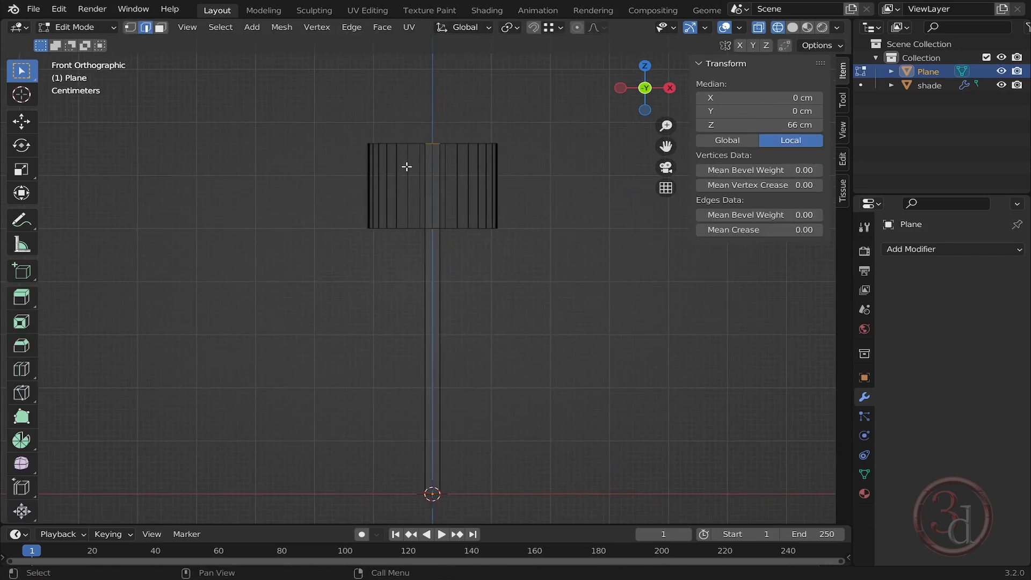
{"action": "left_click", "coordinate": [327, 97]}
{"action": "left_click_drag", "start_coordinate": [327, 95], "coordinate": [563, 240]}
{"action": "middle_click_drag", "start_coordinate": [502, 256], "coordinate": [518, 312]}
{"action": "key", "text": "grave"}
{"action": "left_click", "coordinate": [462, 263]}
{"action": "middle_click_drag", "start_coordinate": [462, 263], "coordinate": [472, 234], "text": "shift"}
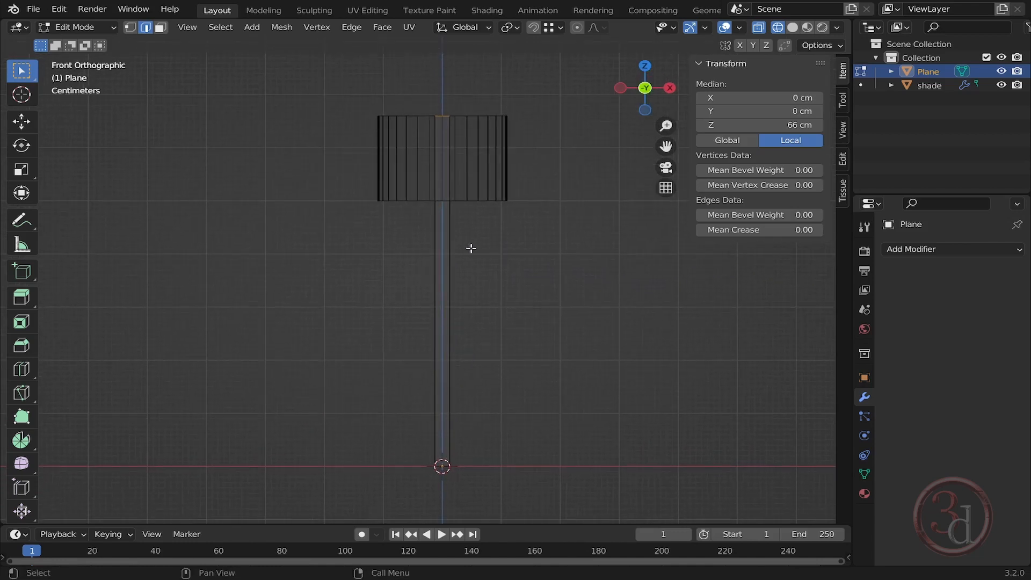
{"action": "key", "text": "g"}
{"action": "key", "text": "z"}
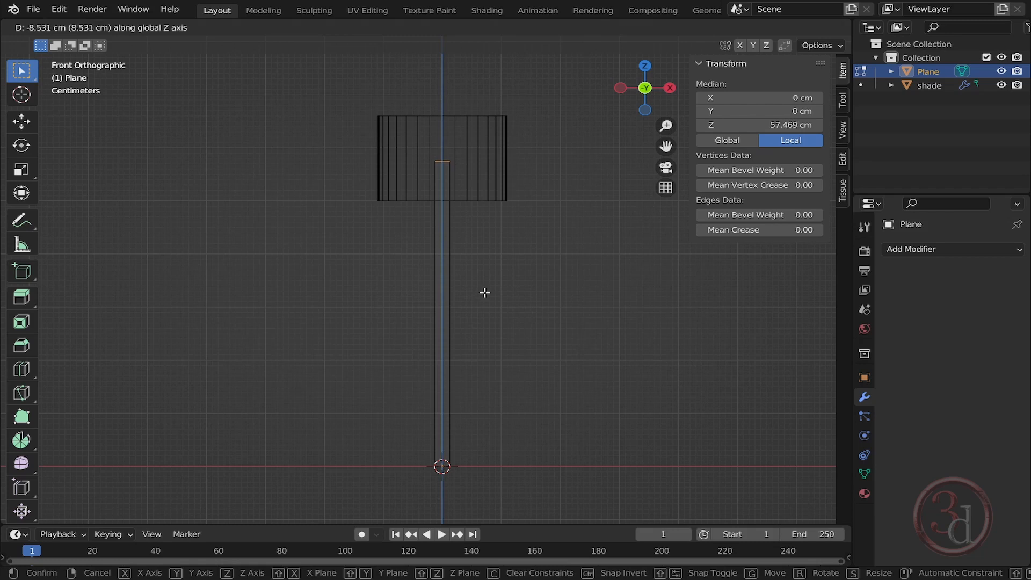
{"action": "key", "text": "Escape"}
- Lower the post's upper end along the Z axis to a height of about 56.3 cm, then return to Object Mode with solid shading
{"action": "middle_click_drag", "start_coordinate": [472, 219], "coordinate": [469, 249], "text": "shift"}
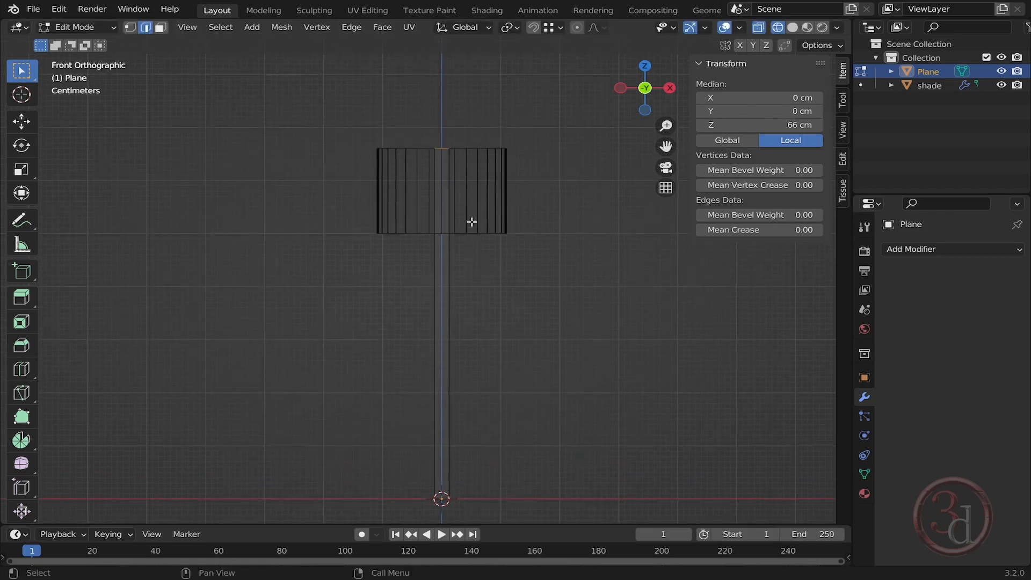
{"action": "key", "text": "g"}
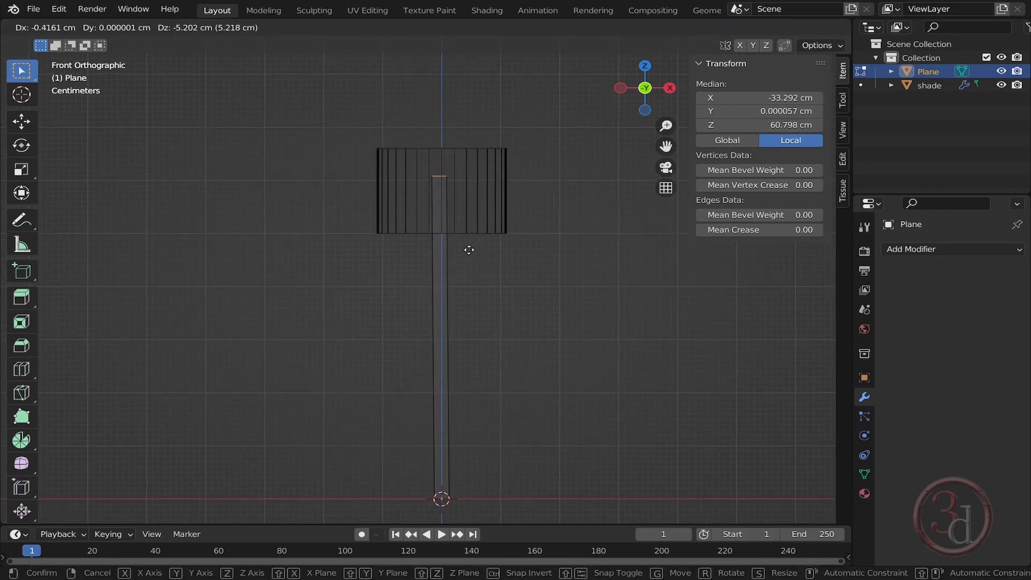
{"action": "key", "text": "z"}
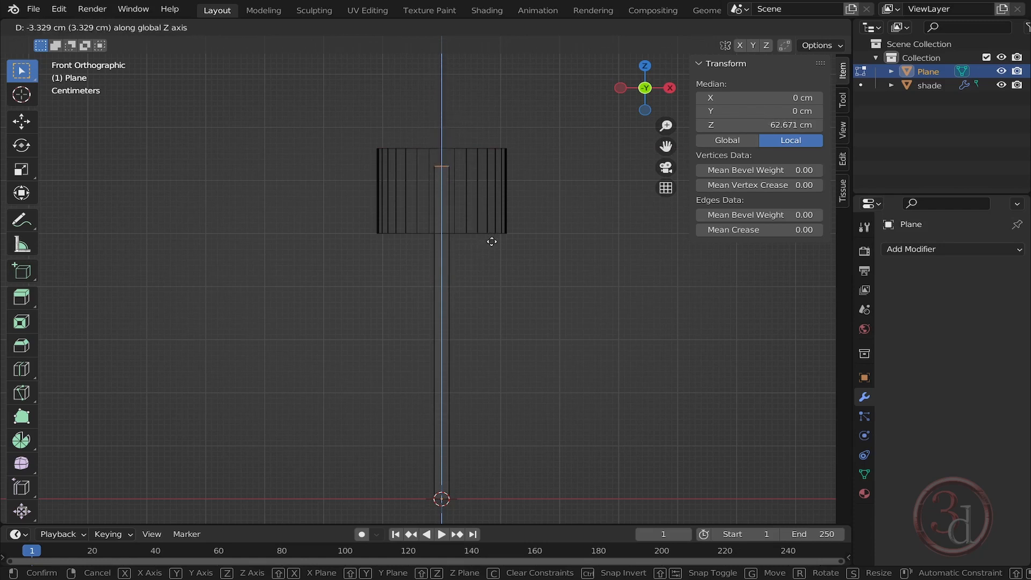
{"action": "left_click", "coordinate": [490, 274]}
{"action": "mouse_move", "coordinate": [490, 274]}
{"action": "middle_mouse_down"}
{"action": "mouse_move", "coordinate": [470, 325]}
{"action": "mouse_move", "coordinate": [543, 345]}
{"action": "mouse_move", "coordinate": [546, 408]}
{"action": "mouse_move", "coordinate": [557, 408]}
{"action": "mouse_move", "coordinate": [484, 344]}
{"action": "mouse_move", "coordinate": [412, 340]}
{"action": "mouse_move", "coordinate": [470, 340]}
{"action": "mouse_move", "coordinate": [495, 368]}
{"action": "mouse_move", "coordinate": [564, 387]}
{"action": "middle_mouse_up"}
{"action": "key", "text": "Tab"}
{"action": "key", "text": "z"}
{"action": "left_click", "coordinate": [590, 390]}
{"action": "middle_click_drag", "start_coordinate": [503, 379], "coordinate": [435, 247]}
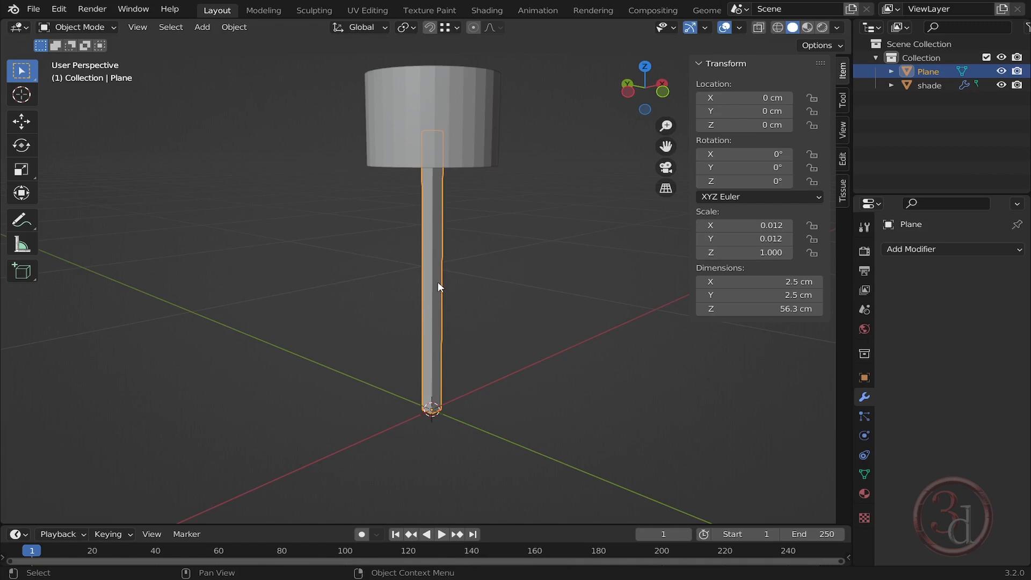
- Enter Edit Mode on the post with wireframe shading, box-select its lower end face and switch to front view
{"action": "middle_click_drag", "start_coordinate": [404, 334], "coordinate": [452, 302]}
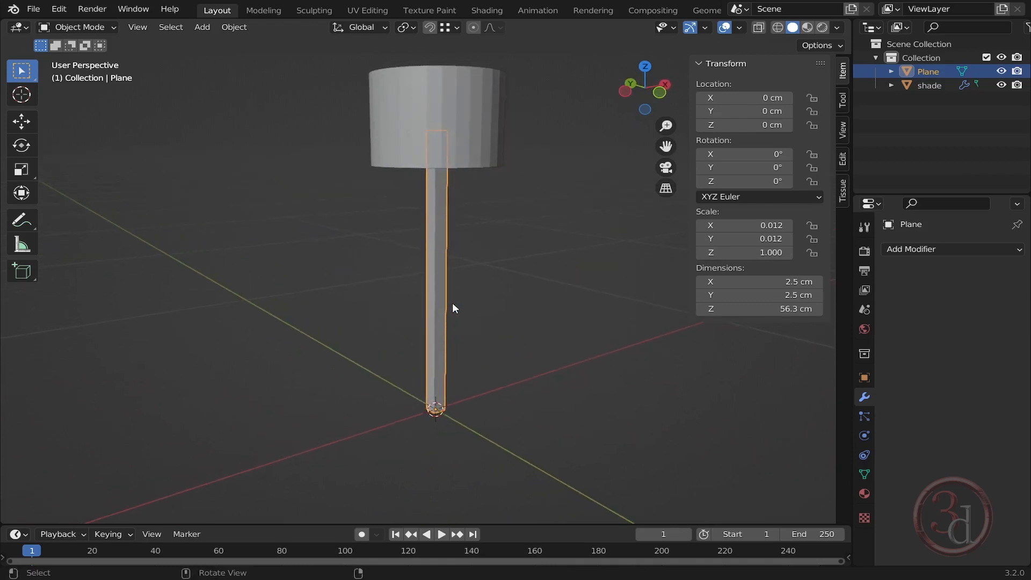
{"action": "left_click", "coordinate": [461, 302]}
{"action": "left_click", "coordinate": [449, 286]}
{"action": "key", "text": "Tab"}
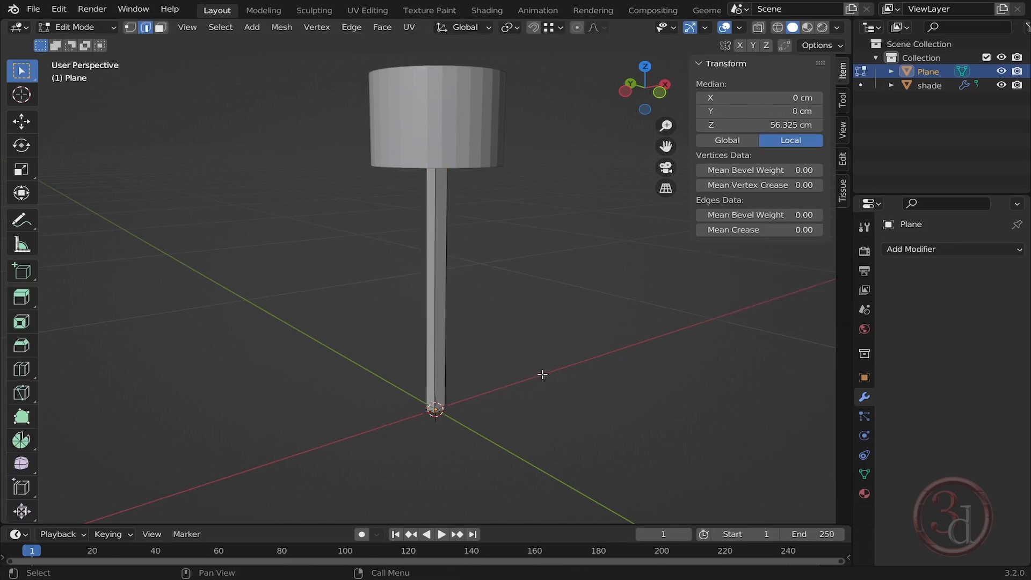
{"action": "key", "text": "shift+z"}
{"action": "left_click", "coordinate": [322, 364]}
{"action": "middle_click_drag", "start_coordinate": [533, 396], "coordinate": [361, 364]}
{"action": "left_click_drag", "start_coordinate": [406, 370], "coordinate": [525, 465]}
{"action": "middle_click_drag", "start_coordinate": [509, 451], "coordinate": [523, 421]}
{"action": "key", "text": "grave"}
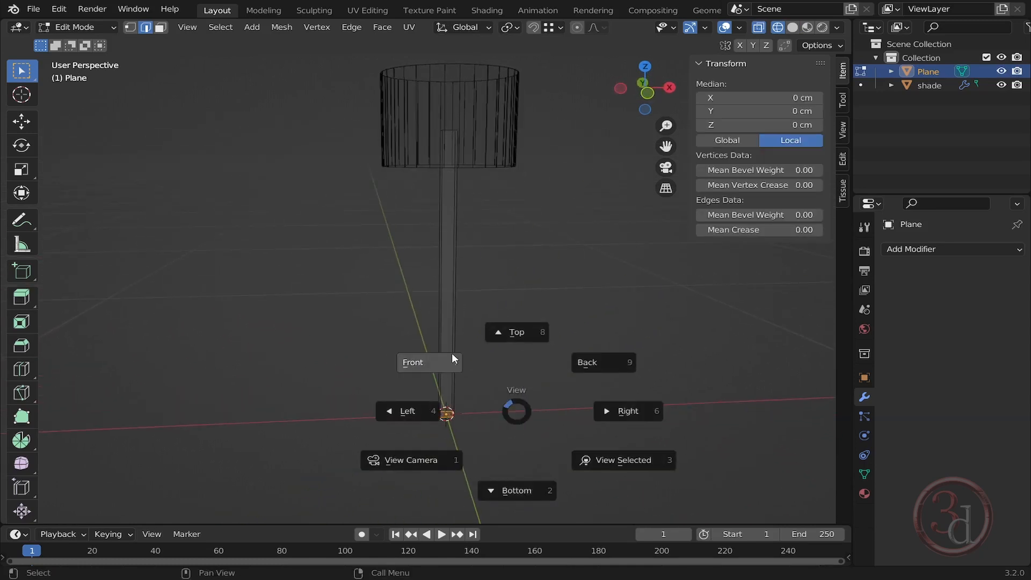
{"action": "left_click", "coordinate": [453, 356]}
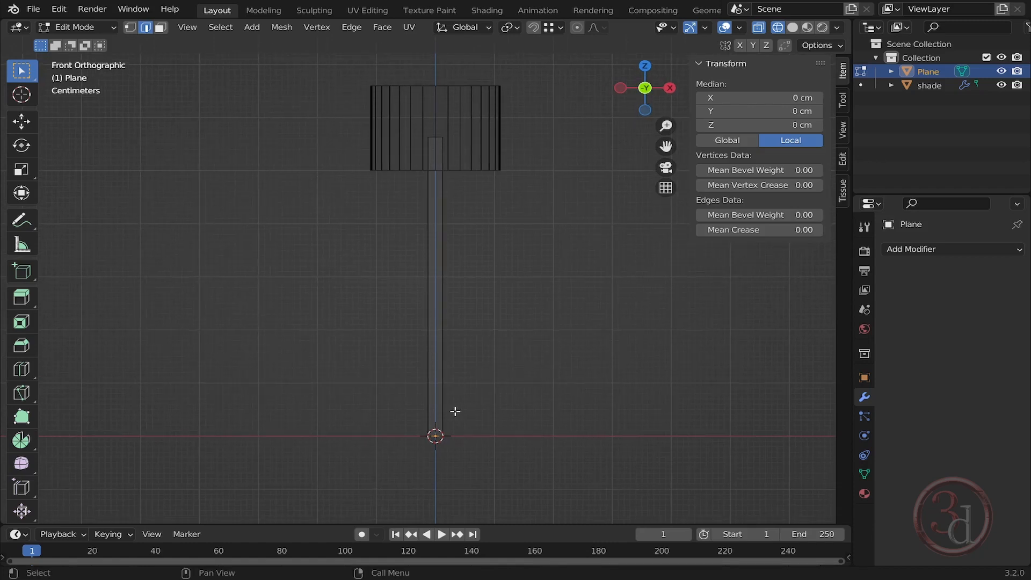
- Raise the post's lower end 35 cm along the Z axis, then return to Object Mode with solid shading
{"action": "key", "text": "g"}
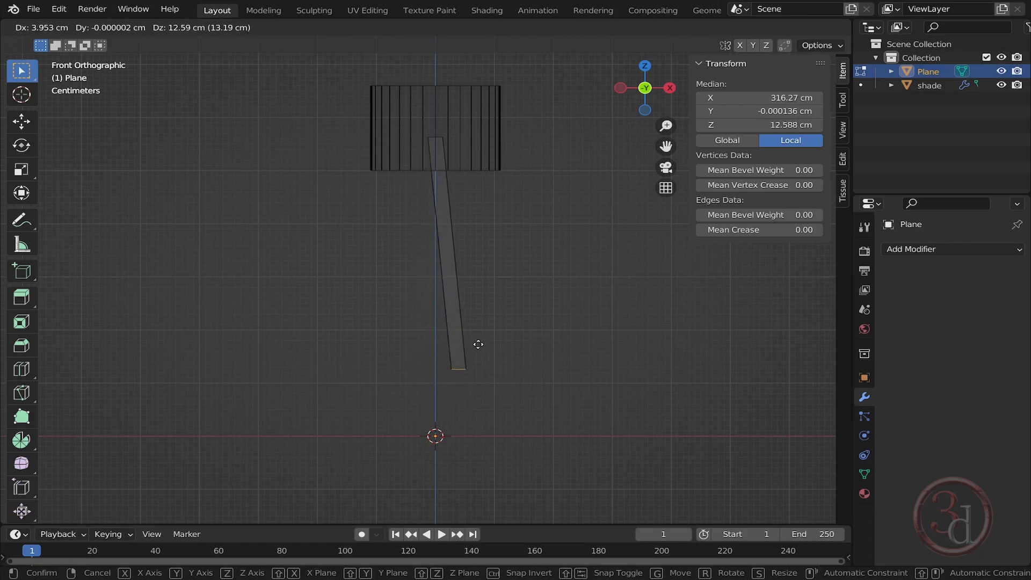
{"action": "key", "text": "z"}
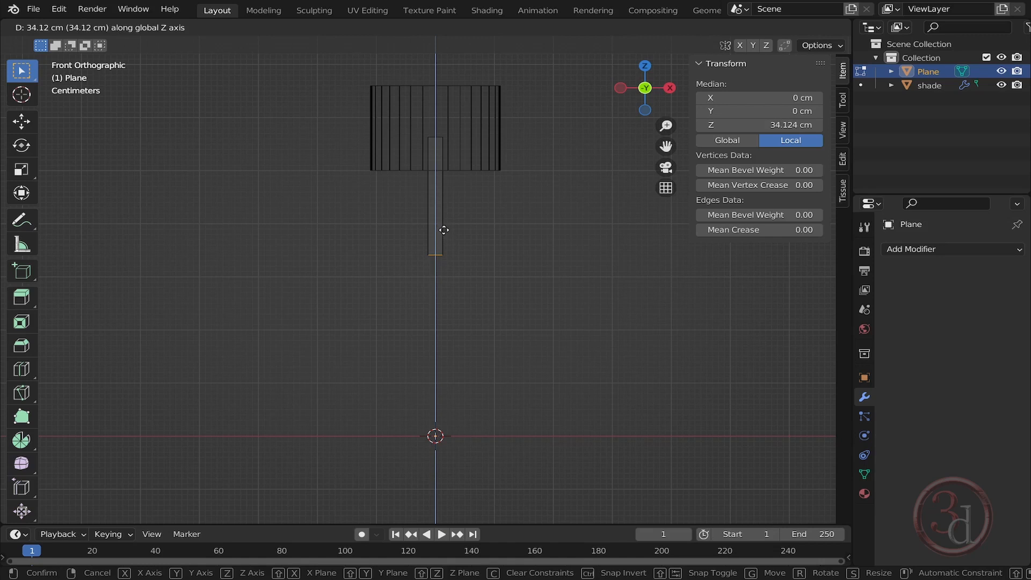
{"action": "type", "text": "35"}
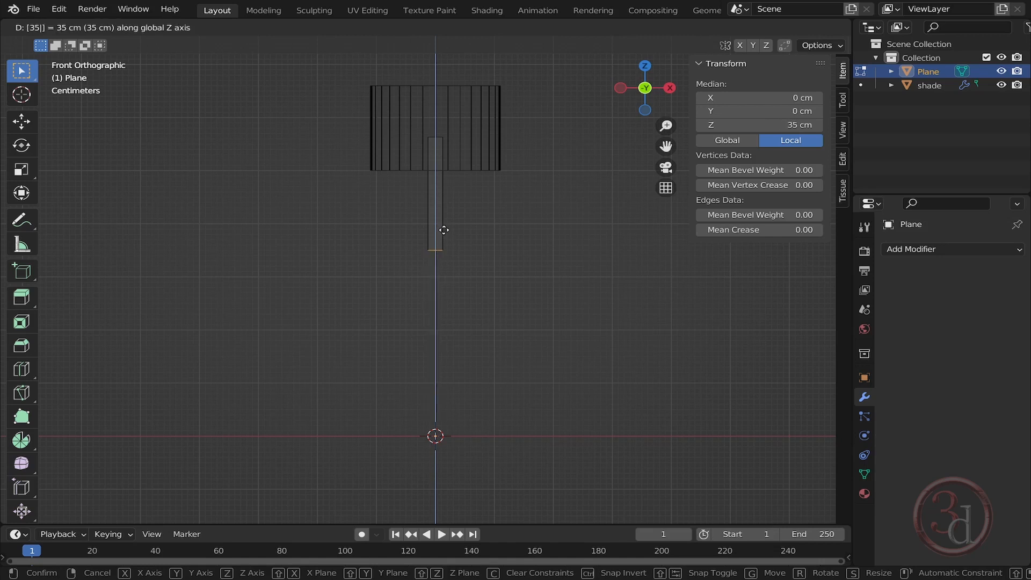
{"action": "key", "text": "Return"}
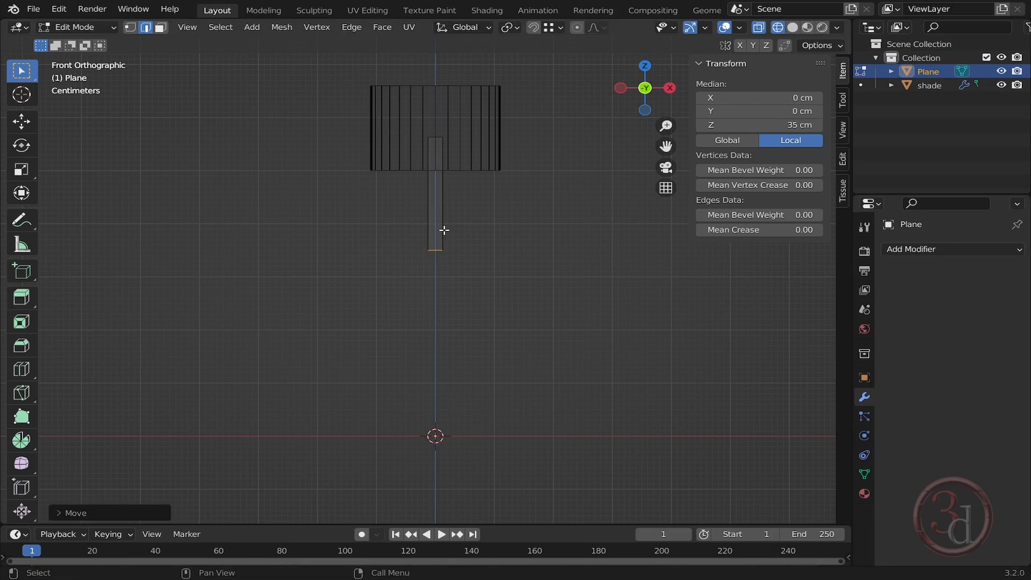
{"action": "middle_click_drag", "start_coordinate": [444, 285], "coordinate": [469, 302]}
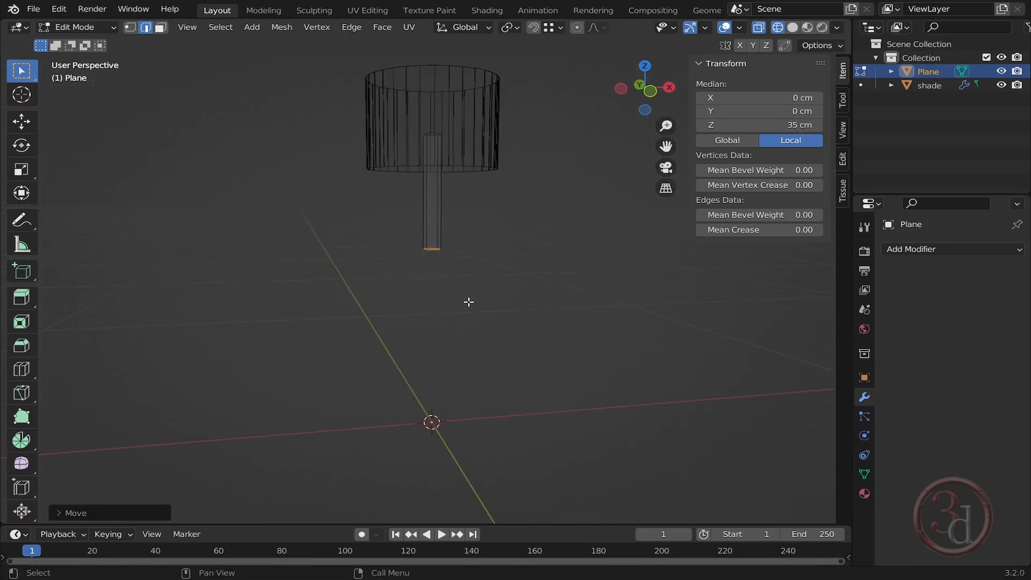
{"action": "key", "text": "Tab"}
{"action": "mouse_move", "coordinate": [416, 280]}
{"action": "middle_mouse_down"}
{"action": "mouse_move", "coordinate": [447, 290]}
{"action": "mouse_move", "coordinate": [443, 253]}
{"action": "mouse_move", "coordinate": [455, 235]}
{"action": "middle_mouse_up"}
{"action": "key", "text": "z"}
{"action": "left_click", "coordinate": [559, 292]}
- Reselect the shortened post, enter Edit Mode and clear the selection of its bottom face, viewing the post from below
{"action": "scroll", "coordinate": [466, 212], "scroll_direction": "up", "scroll_amount": 4}
{"action": "left_click", "coordinate": [466, 212]}
{"action": "left_click", "coordinate": [369, 255]}
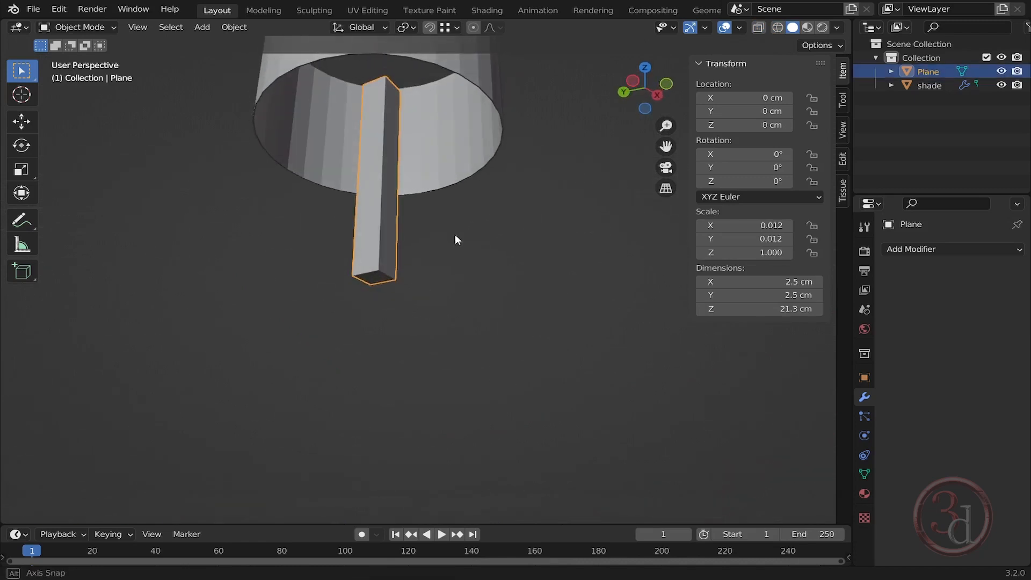
{"action": "scroll", "coordinate": [373, 271], "scroll_direction": "up", "scroll_amount": 4}
{"action": "key", "text": "Tab"}
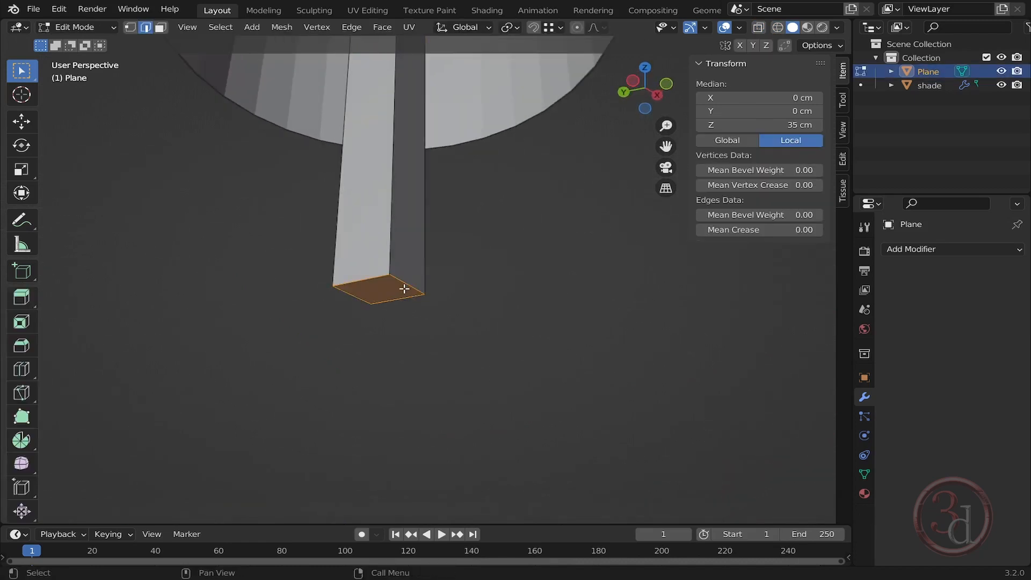
{"action": "scroll", "coordinate": [402, 287], "scroll_direction": "up", "scroll_amount": 3}
{"action": "mouse_move", "coordinate": [402, 295]}
{"action": "middle_mouse_down"}
{"action": "mouse_move", "coordinate": [394, 322]}
{"action": "mouse_move", "coordinate": [392, 296]}
{"action": "mouse_move", "coordinate": [416, 292]}
{"action": "middle_mouse_up"}
{"action": "left_click", "coordinate": [504, 280]}
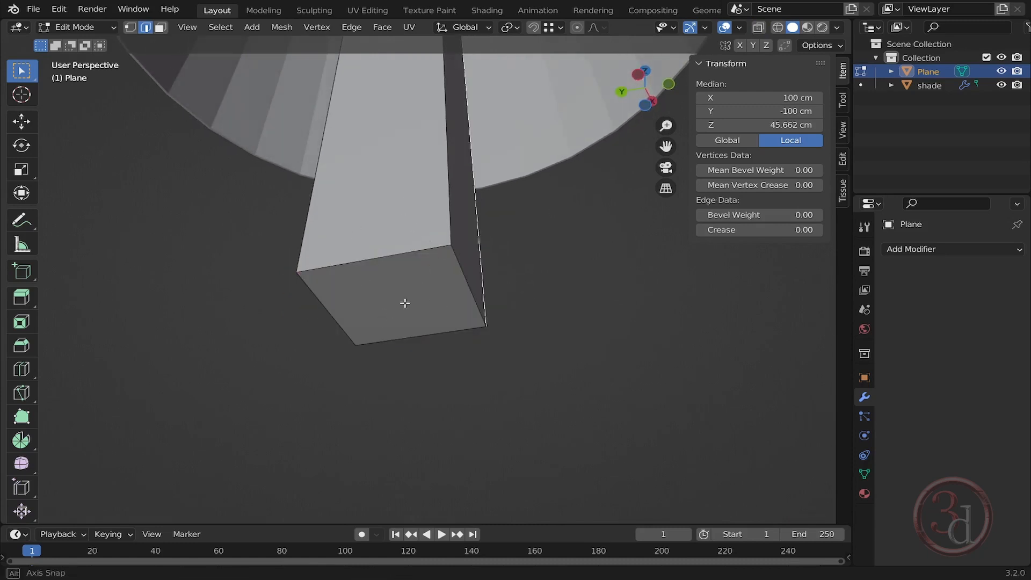
{"action": "middle_click_drag", "start_coordinate": [405, 301], "coordinate": [404, 276]}
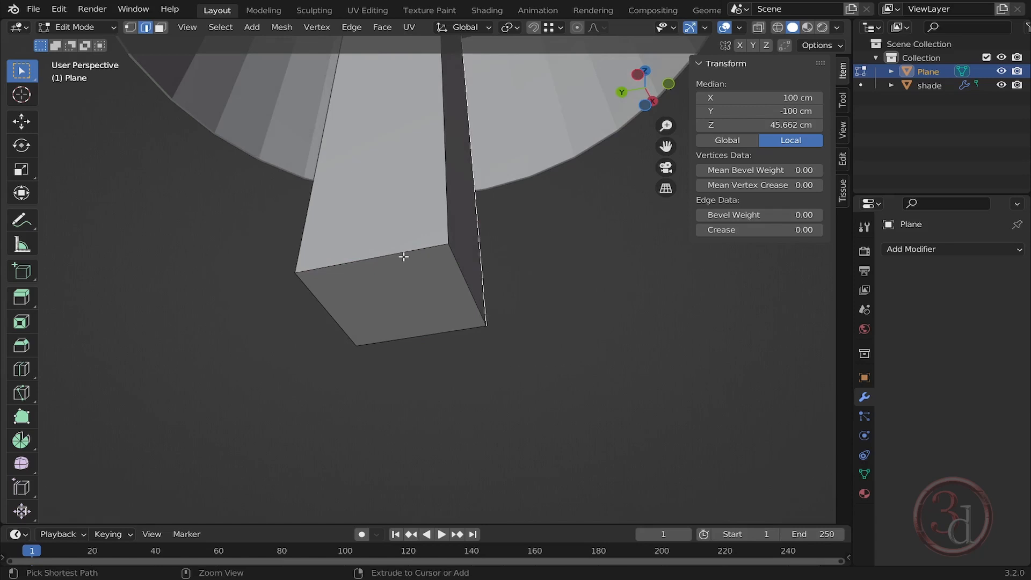
- Add two evenly spaced loop cuts running lengthwise along the post without sliding them, and return to Object Mode
{"action": "key", "text": "ctrl+r"}
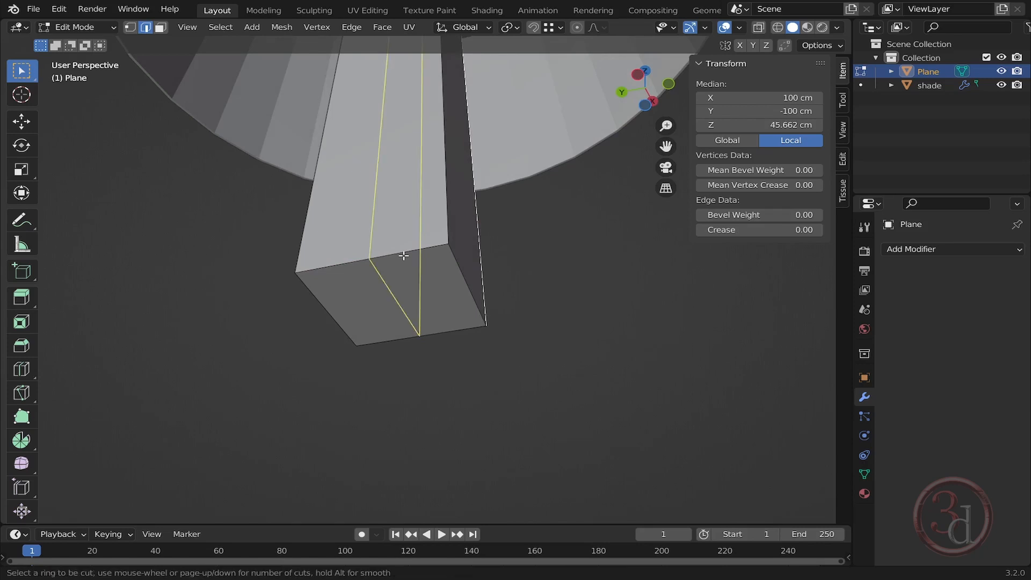
{"action": "scroll", "coordinate": [404, 256], "scroll_direction": "up", "scroll_amount": 3}
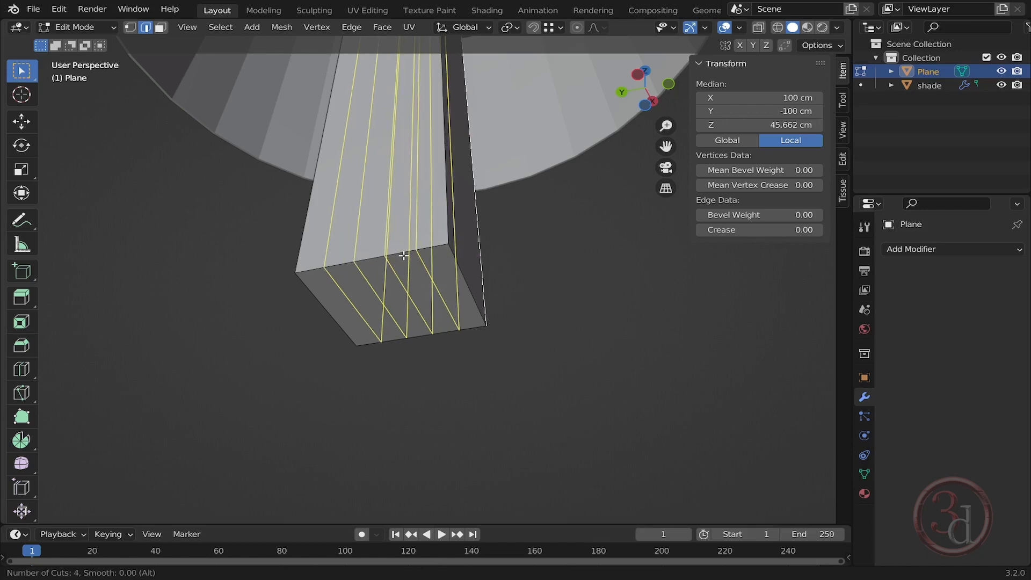
{"action": "scroll", "coordinate": [404, 256], "scroll_direction": "down", "scroll_amount": 2}
{"action": "scroll", "coordinate": [404, 256], "scroll_direction": "down", "scroll_amount": 1}
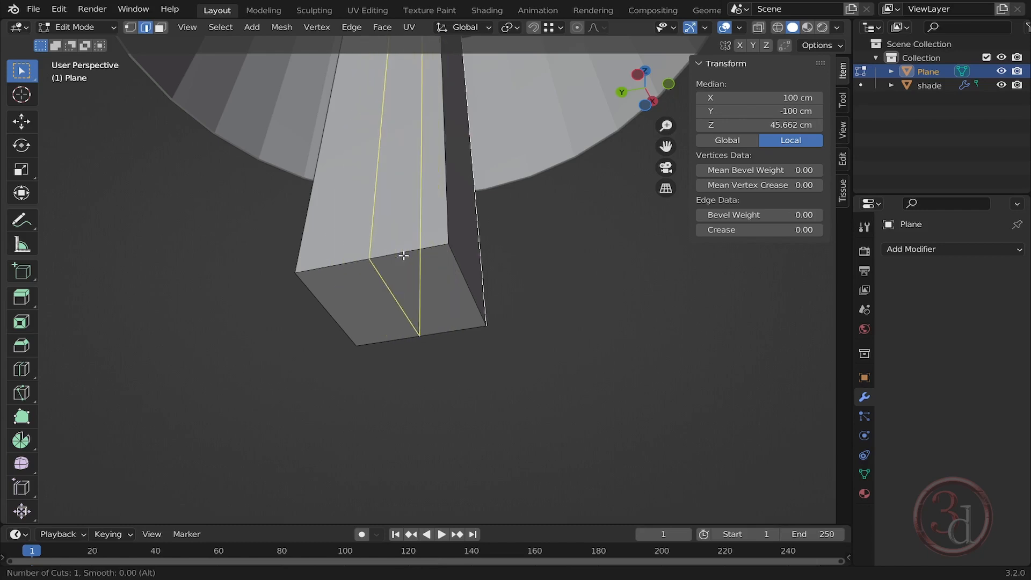
{"action": "scroll", "coordinate": [404, 255], "scroll_direction": "up", "scroll_amount": 1}
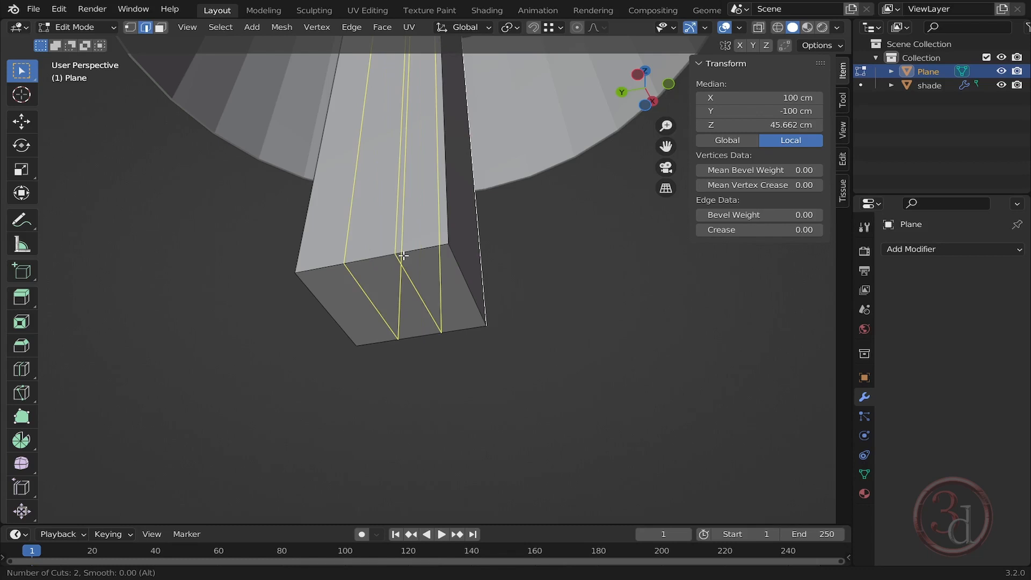
{"action": "left_click", "coordinate": [404, 256]}
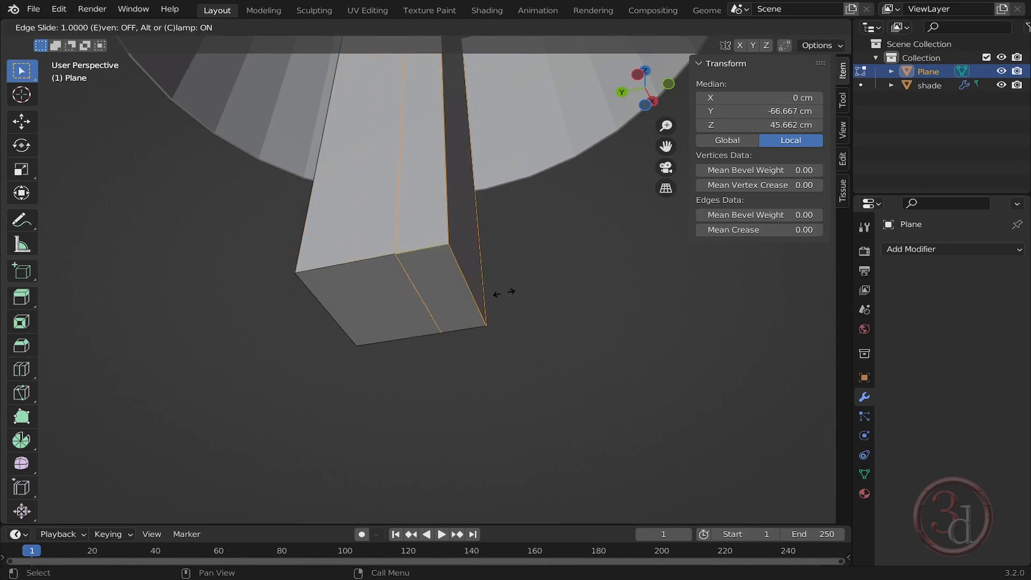
{"action": "right_click", "coordinate": [502, 293]}
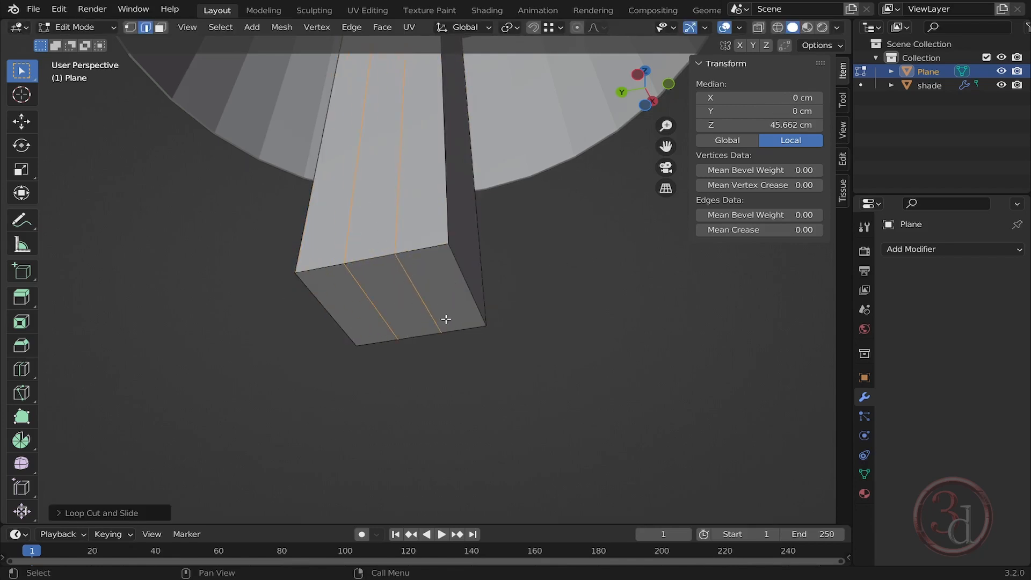
{"action": "middle_click_drag", "start_coordinate": [410, 363], "coordinate": [472, 345]}
{"action": "left_click", "coordinate": [504, 352]}
{"action": "key", "text": "Tab"}
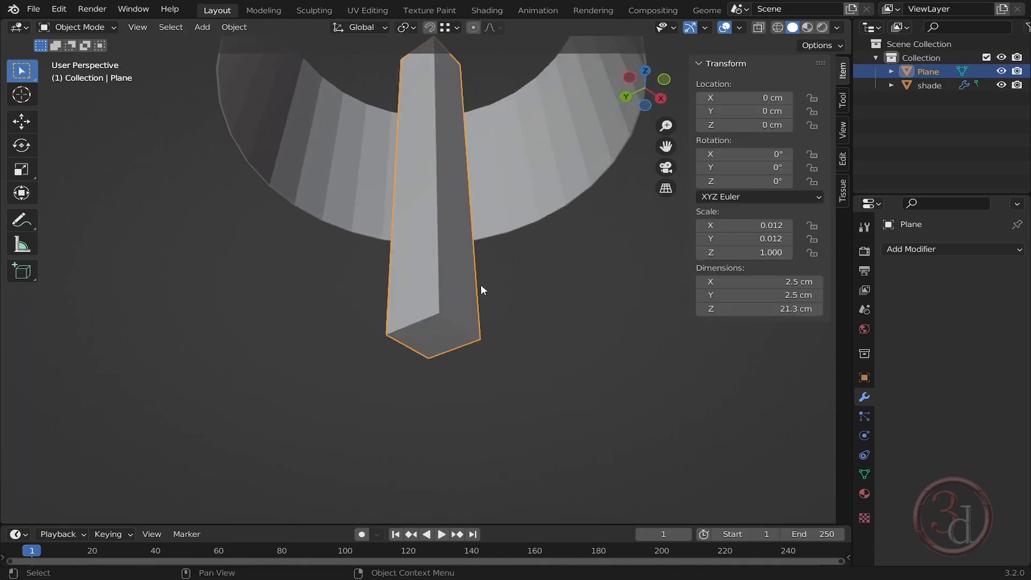
- Duplicate the post in left view and place the copy about 22.4 cm lower along the Z axis
{"action": "key", "text": "KP_1"}
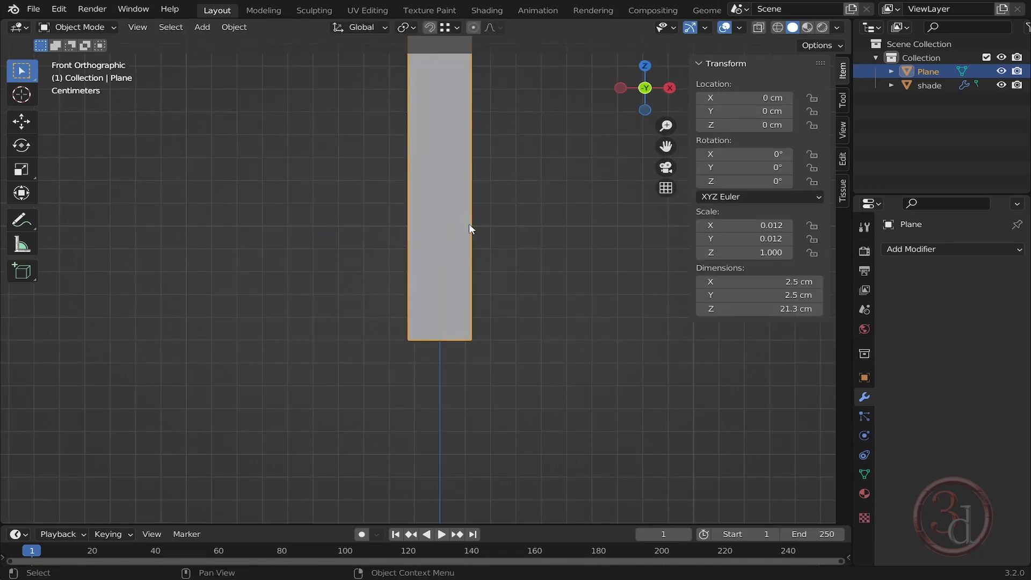
{"action": "scroll", "coordinate": [424, 312], "scroll_direction": "down", "scroll_amount": 2}
{"action": "key", "text": "grave"}
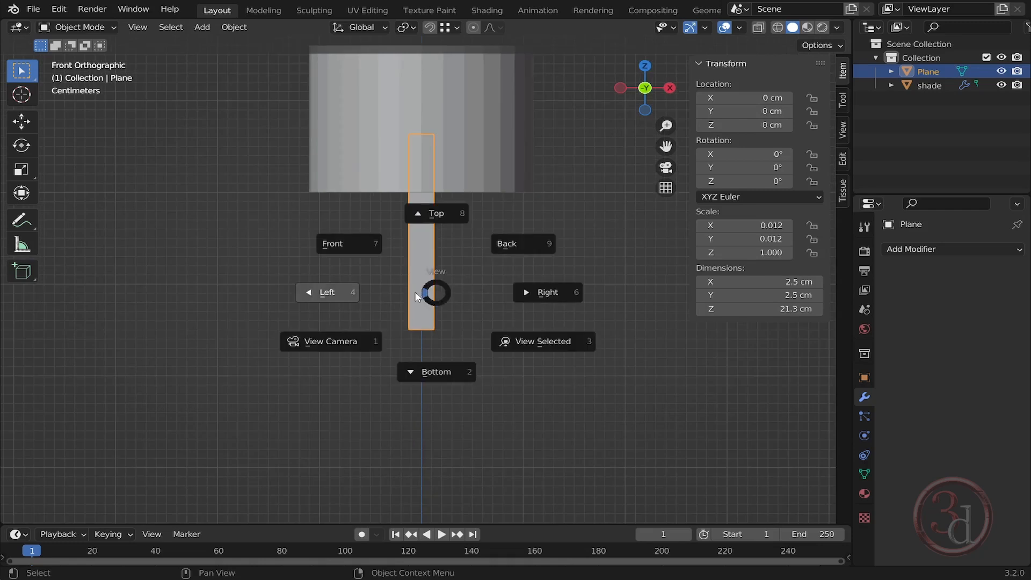
{"action": "left_click", "coordinate": [303, 292]}
{"action": "left_click", "coordinate": [513, 255]}
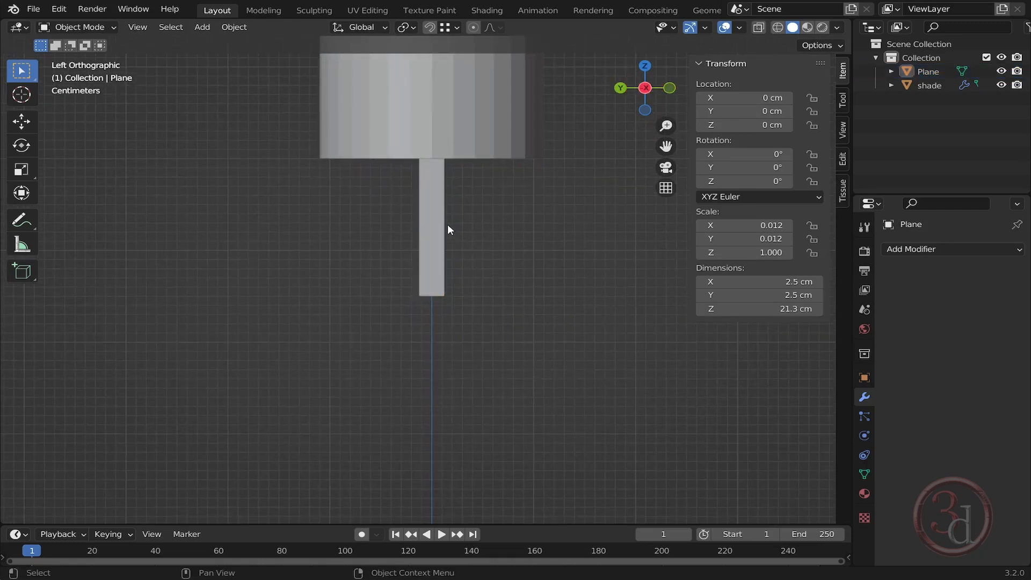
{"action": "left_click", "coordinate": [437, 215]}
{"action": "scroll", "coordinate": [456, 215], "scroll_direction": "down", "scroll_amount": 3}
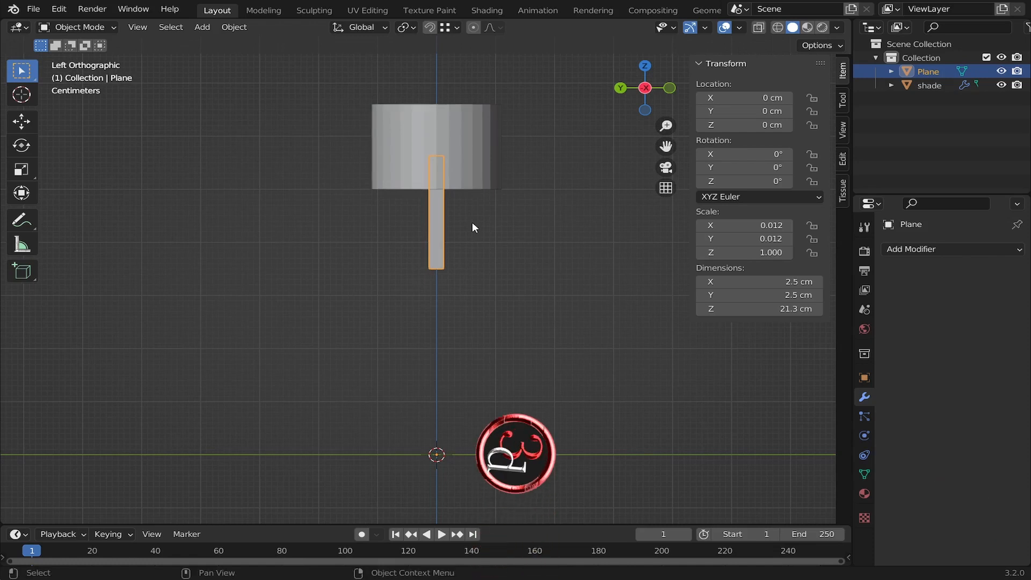
{"action": "key", "text": "shift+d"}
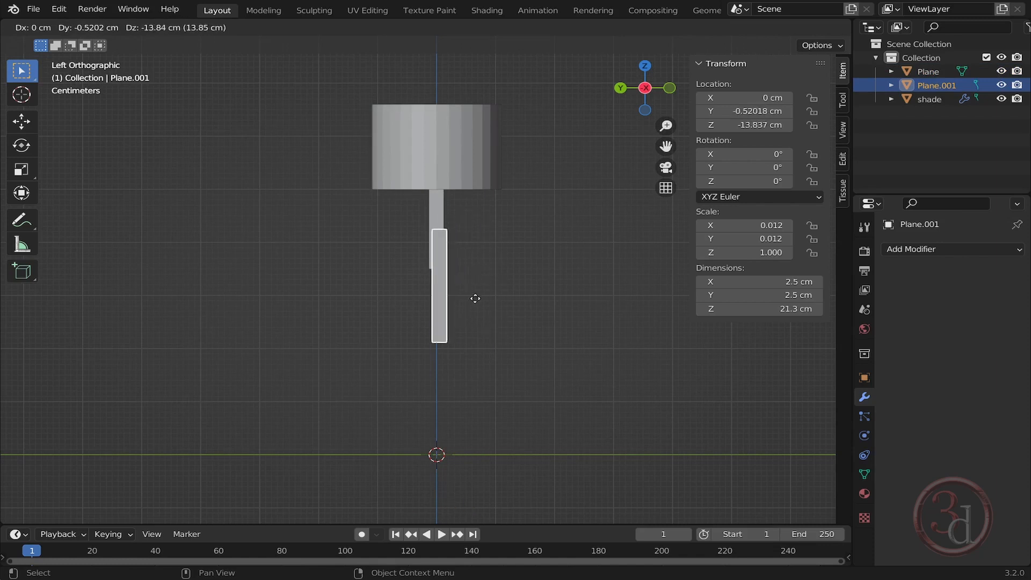
{"action": "key", "text": "z"}
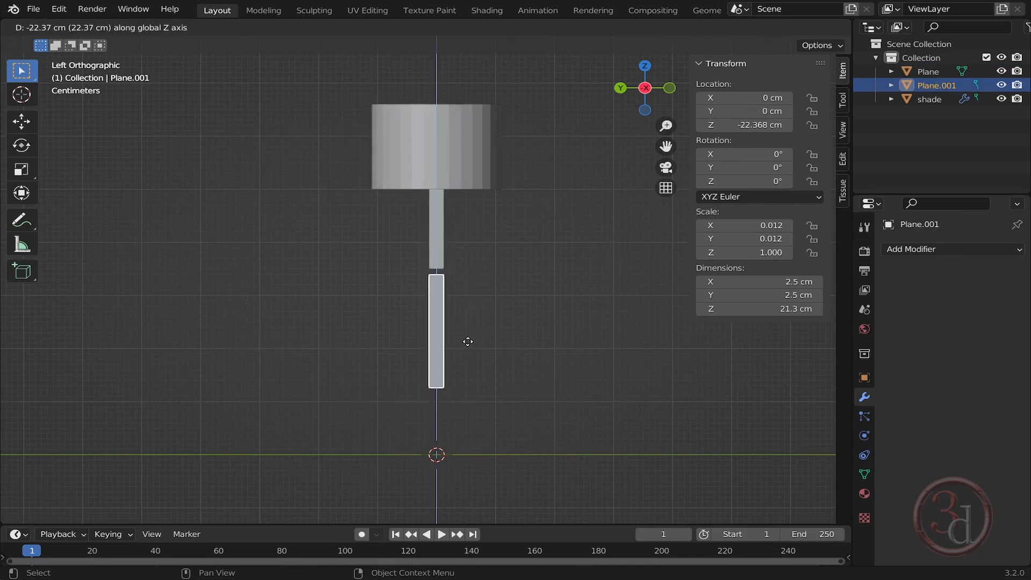
{"action": "left_click", "coordinate": [468, 342]}
{"action": "middle_click_drag", "start_coordinate": [462, 343], "coordinate": [525, 336]}
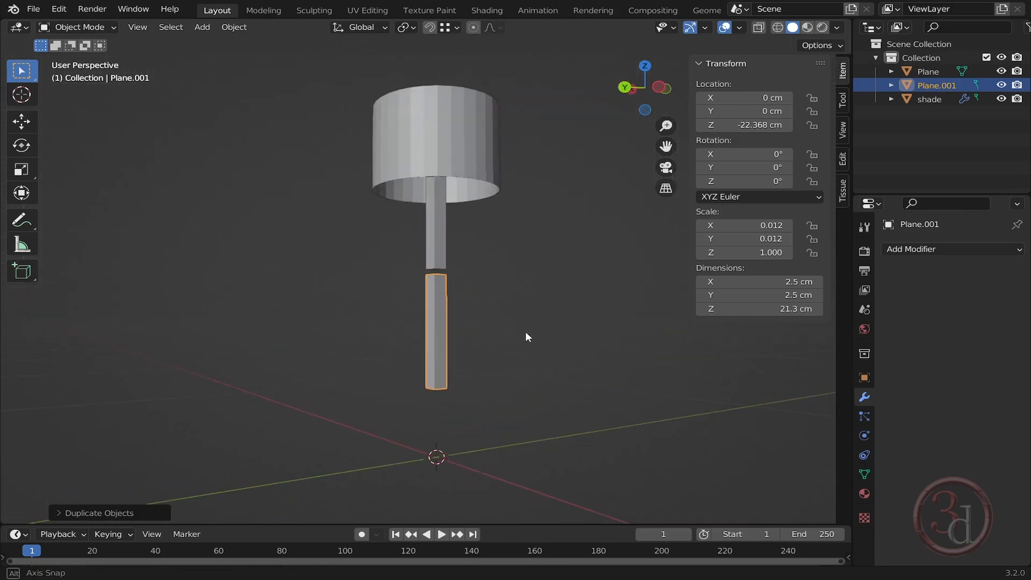
- Enter Edit Mode on the upper post and select the two outer faces of its lower end in face select mode
{"action": "left_click", "coordinate": [456, 253]}
{"action": "left_click", "coordinate": [446, 249]}
{"action": "scroll", "coordinate": [440, 261], "scroll_direction": "up", "scroll_amount": 5}
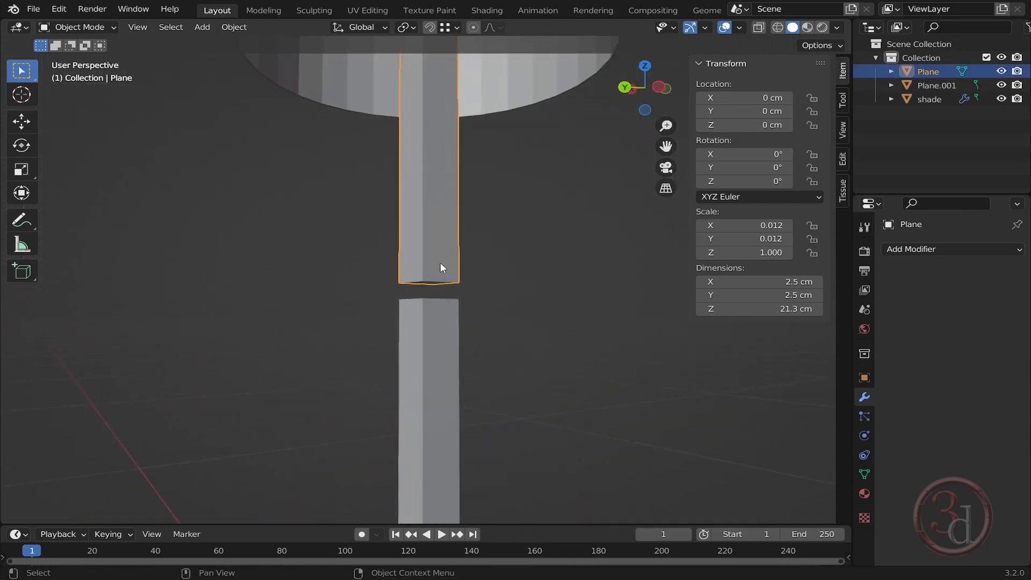
{"action": "scroll", "coordinate": [440, 268], "scroll_direction": "up", "scroll_amount": 2}
{"action": "middle_click_drag", "start_coordinate": [428, 292], "coordinate": [394, 304]}
{"action": "key", "text": "Tab"}
{"action": "middle_click_drag", "start_coordinate": [499, 313], "coordinate": [451, 304], "text": "shift"}
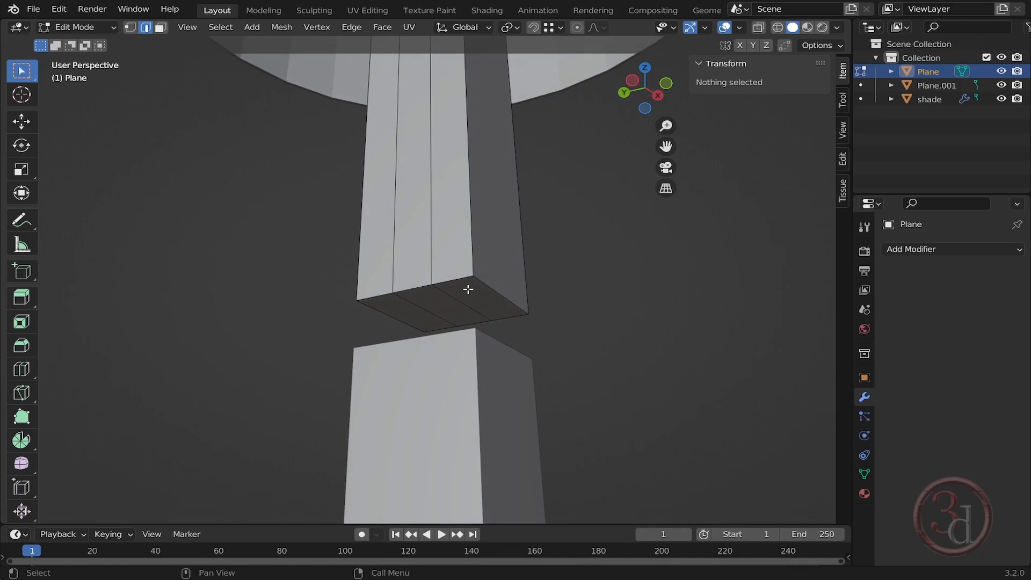
{"action": "left_click", "coordinate": [474, 304]}
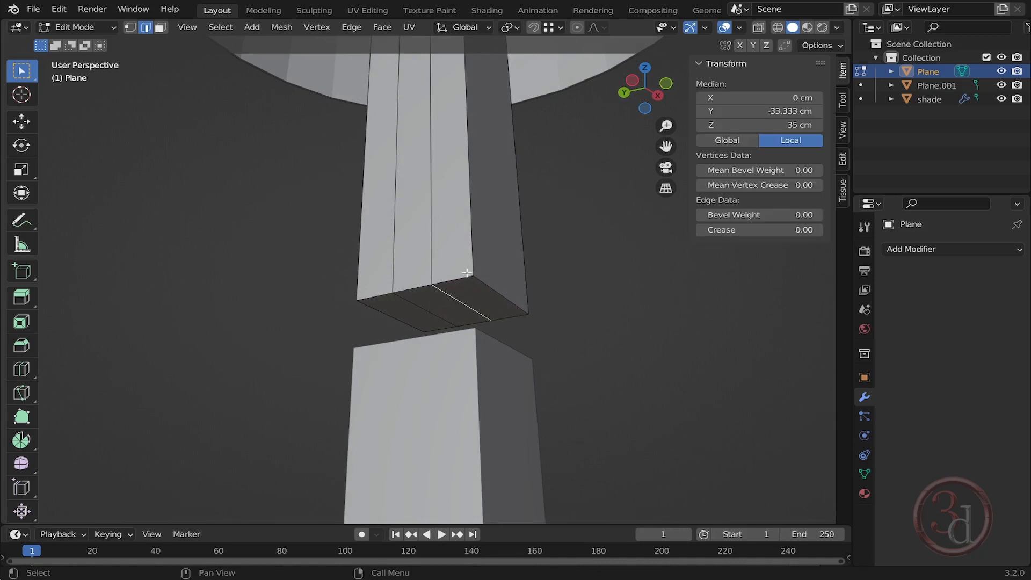
{"action": "left_click", "coordinate": [160, 27]}
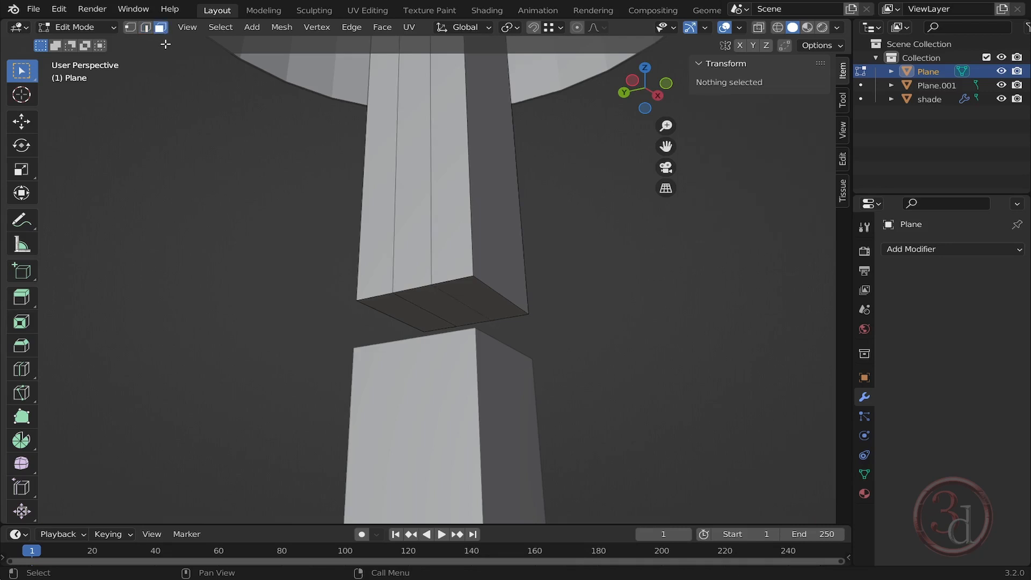
{"action": "left_click", "coordinate": [496, 297]}
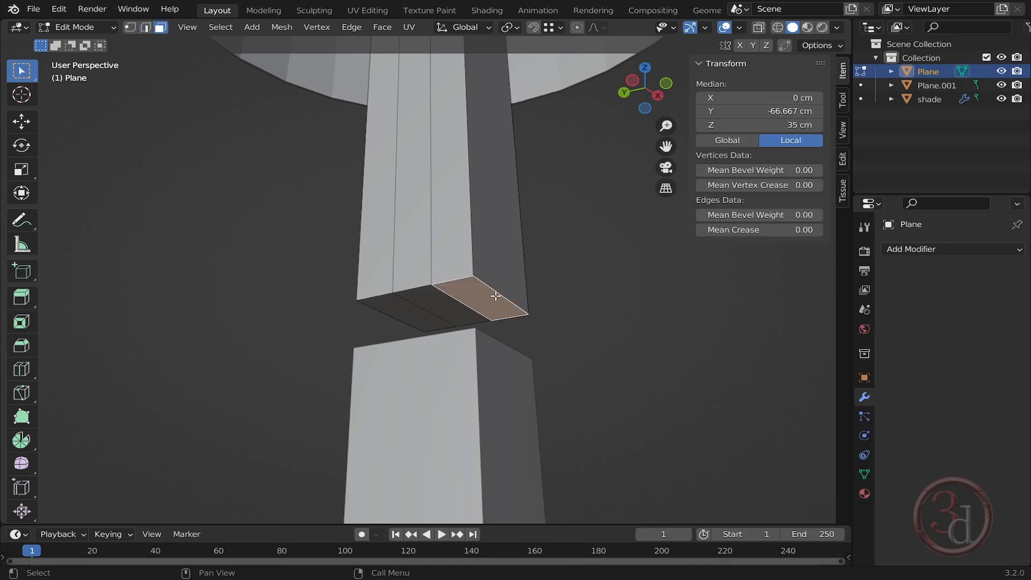
{"action": "left_click", "coordinate": [398, 312], "text": "shift"}
{"action": "mouse_move", "coordinate": [529, 338]}
{"action": "middle_mouse_down"}
{"action": "mouse_move", "coordinate": [426, 361]}
{"action": "mouse_move", "coordinate": [474, 373]}
{"action": "mouse_move", "coordinate": [534, 361]}
{"action": "mouse_move", "coordinate": [531, 351]}
{"action": "middle_mouse_up"}
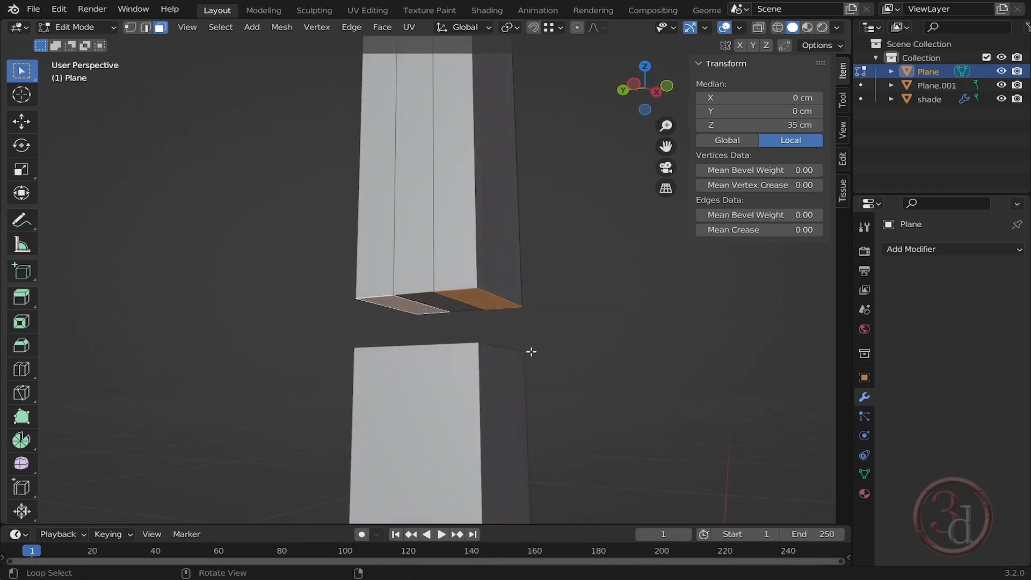
- Extrude the two selected end faces downward along their normal by 2 cm to form prongs
{"action": "key", "text": "e"}
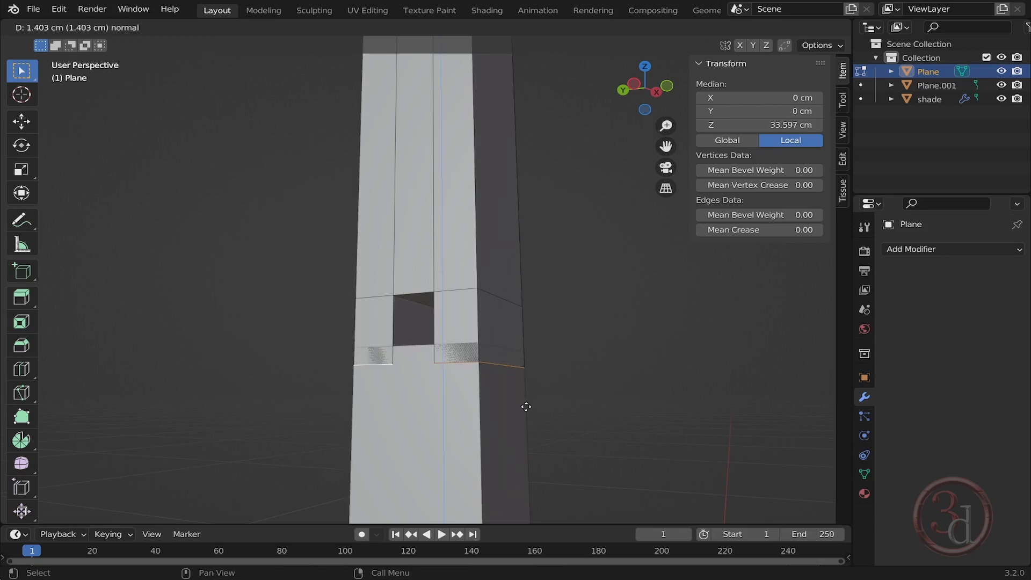
{"action": "left_click", "coordinate": [524, 408]}
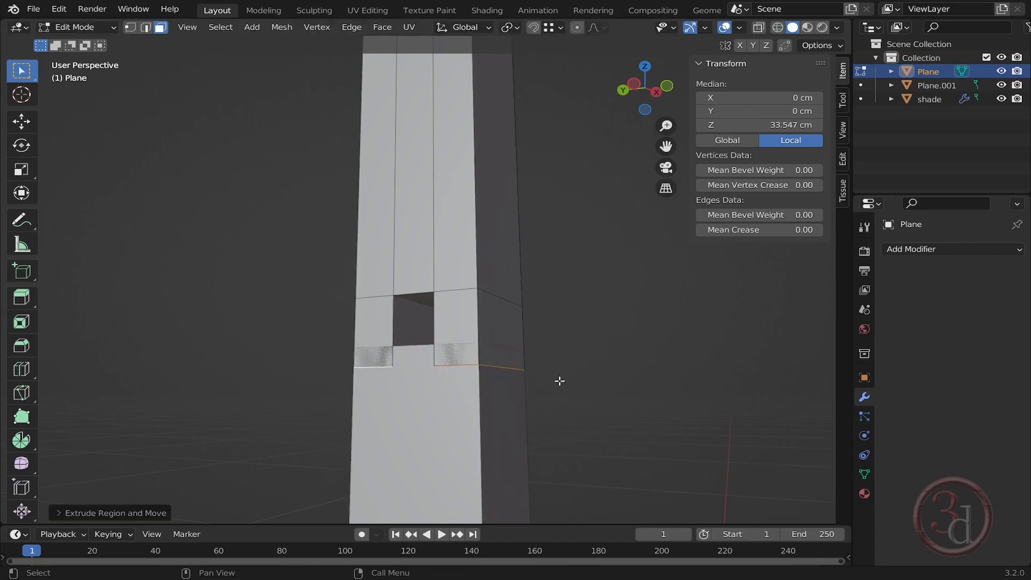
{"action": "left_click", "coordinate": [143, 511]}
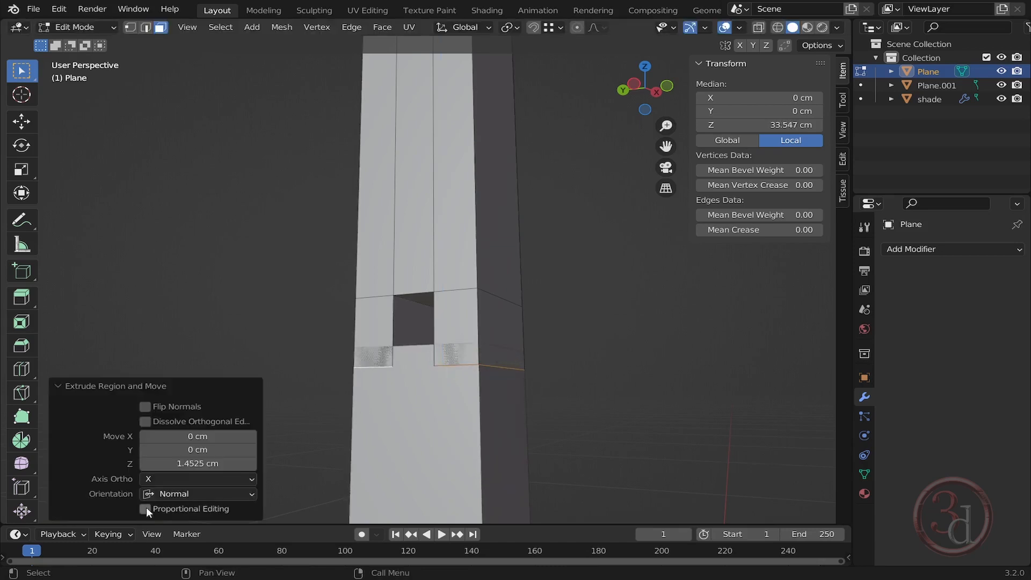
{"action": "left_click", "coordinate": [199, 463]}
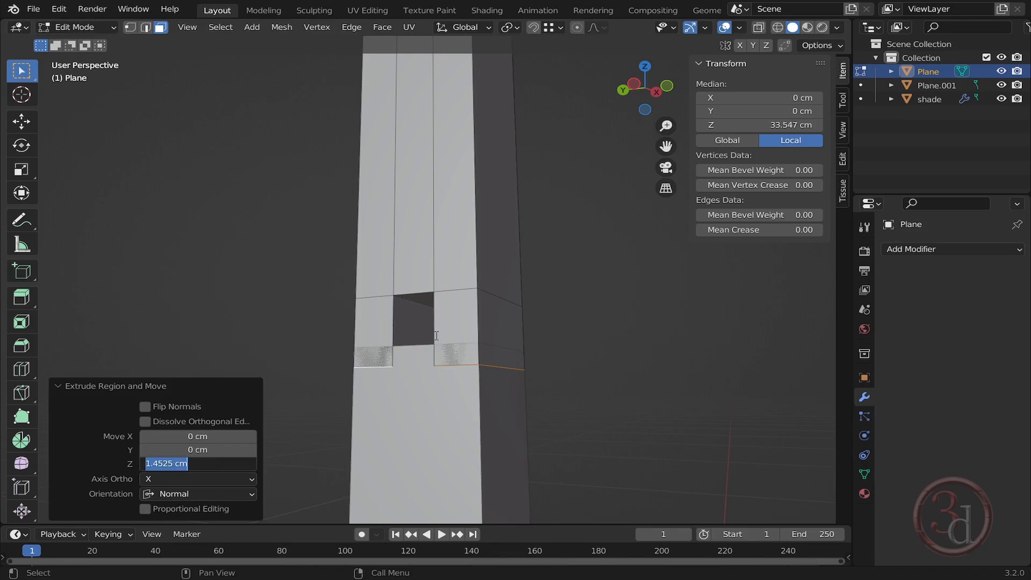
{"action": "type", "text": "2"}
{"action": "key", "text": "Return"}
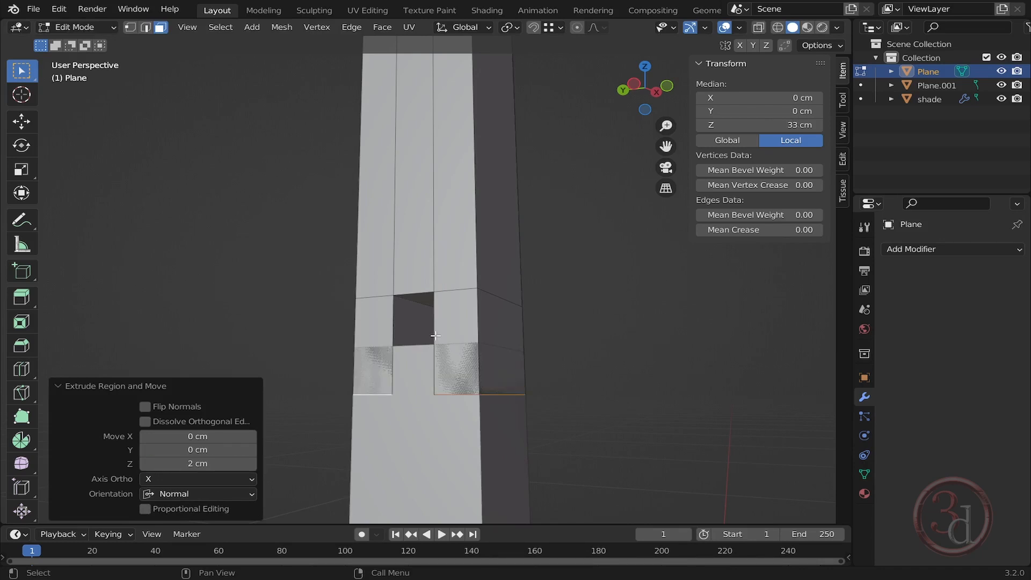
- Change the prong extrusion distance to 1.5 cm and return to Object Mode
{"action": "left_click", "coordinate": [202, 469]}
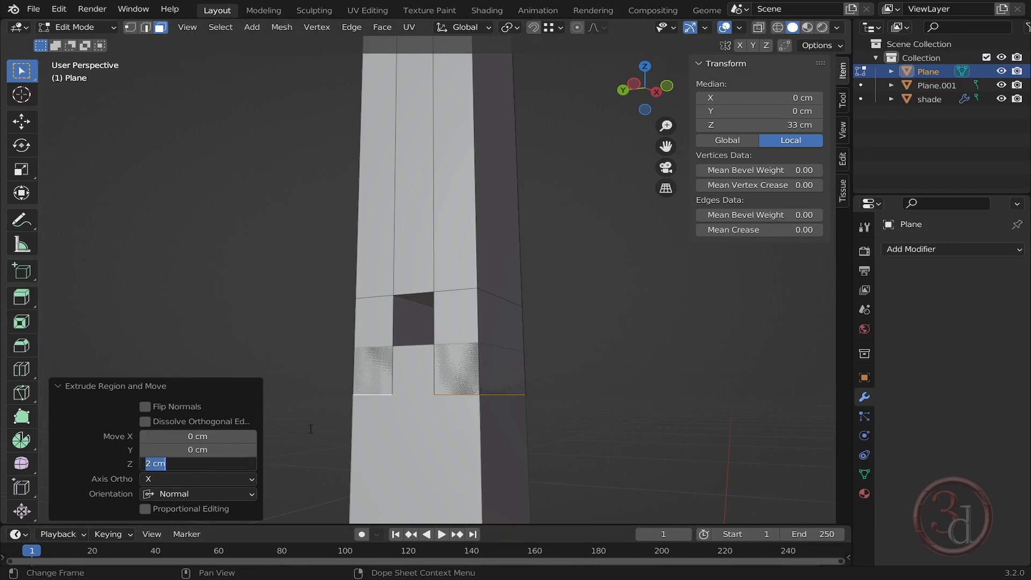
{"action": "type", "text": "1.5"}
{"action": "key", "text": "Return"}
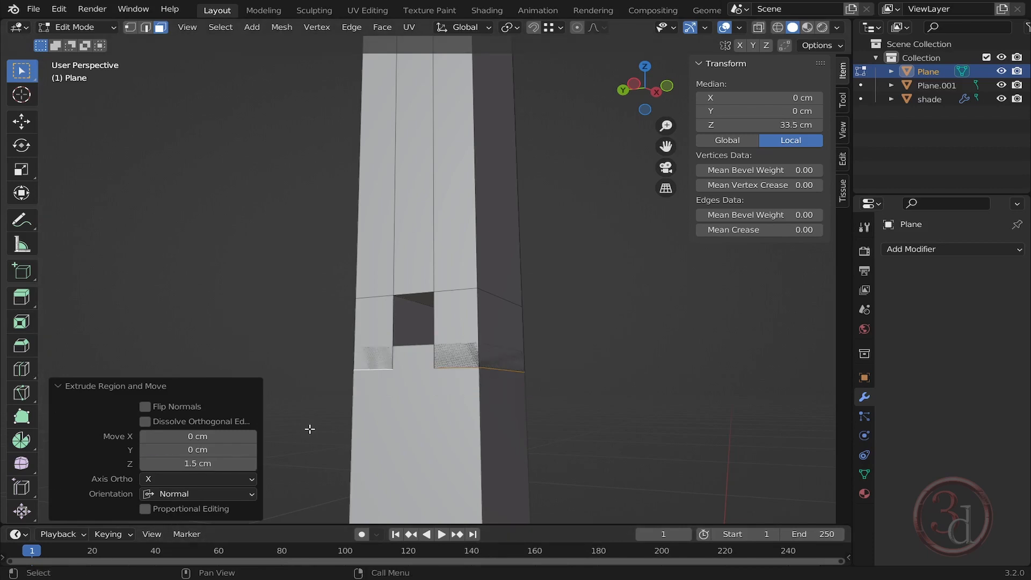
{"action": "middle_click_drag", "start_coordinate": [658, 285], "coordinate": [578, 314]}
{"action": "key", "text": "Tab"}
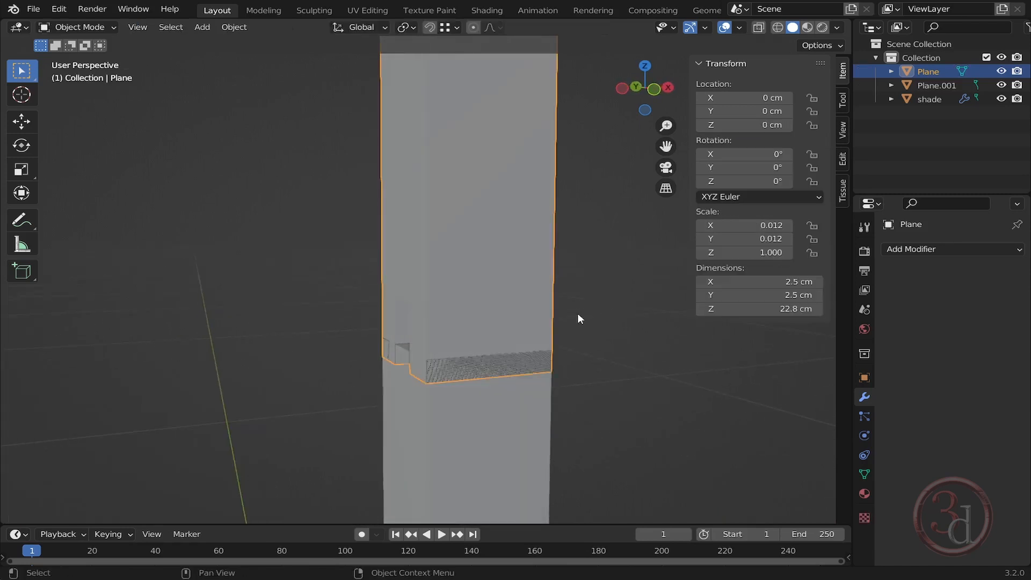
- Move the lower post down about 5.3 cm along the Z axis, away from the upper post's prongs
{"action": "middle_click_drag", "start_coordinate": [628, 405], "coordinate": [642, 292], "text": "shift"}
{"action": "scroll", "coordinate": [643, 292], "scroll_direction": "down", "scroll_amount": 6}
{"action": "left_click", "coordinate": [547, 346]}
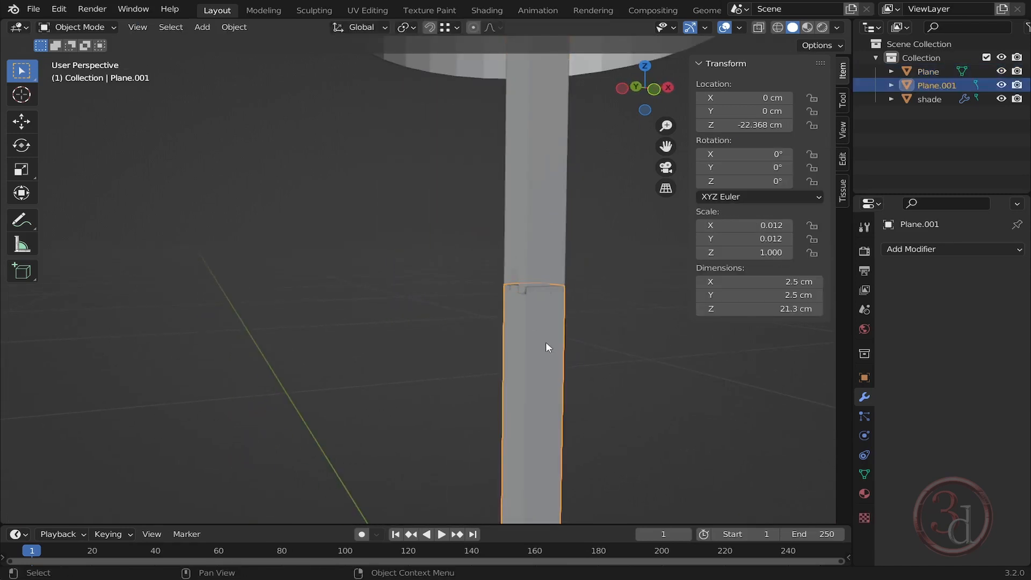
{"action": "key", "text": "g"}
{"action": "key", "text": "z"}
{"action": "left_click", "coordinate": [533, 411]}
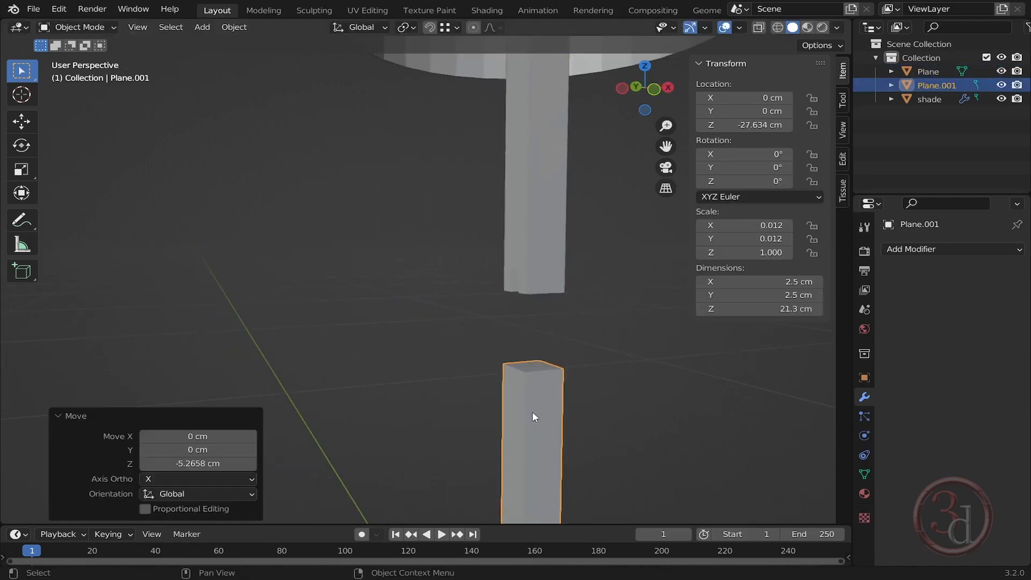
- Examine the notch in the upper post's end and the subdivided top of the lower post
{"action": "left_click", "coordinate": [573, 299]}
{"action": "scroll", "coordinate": [536, 276], "scroll_direction": "up", "scroll_amount": 2}
{"action": "left_click", "coordinate": [531, 285]}
{"action": "middle_click_drag", "start_coordinate": [541, 336], "coordinate": [481, 246]}
{"action": "scroll", "coordinate": [540, 289], "scroll_direction": "up", "scroll_amount": 4}
{"action": "scroll", "coordinate": [482, 246], "scroll_direction": "down", "scroll_amount": 3}
{"action": "middle_click_drag", "start_coordinate": [474, 347], "coordinate": [482, 423]}
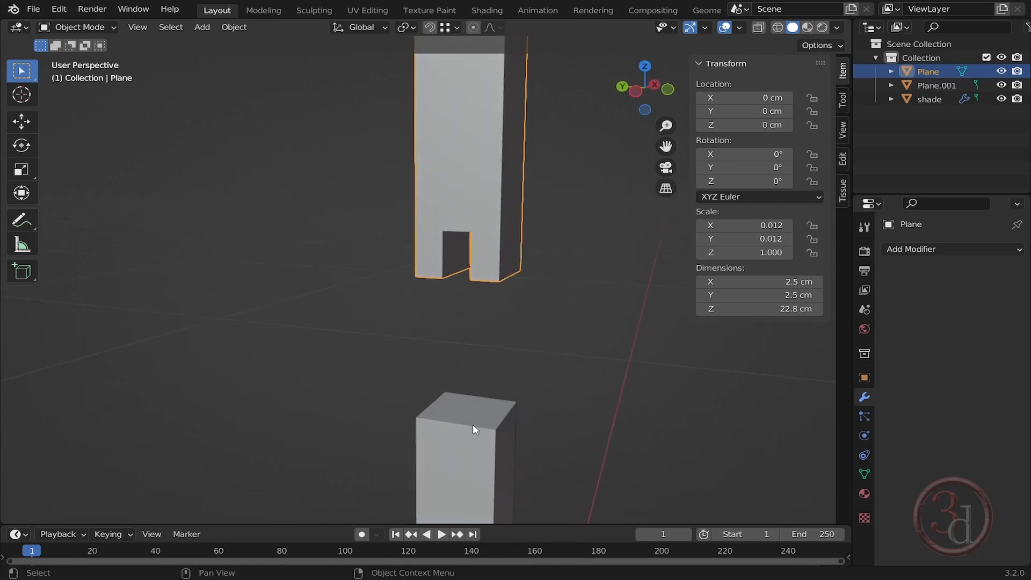
{"action": "left_click", "coordinate": [472, 423]}
{"action": "key", "text": "Tab"}
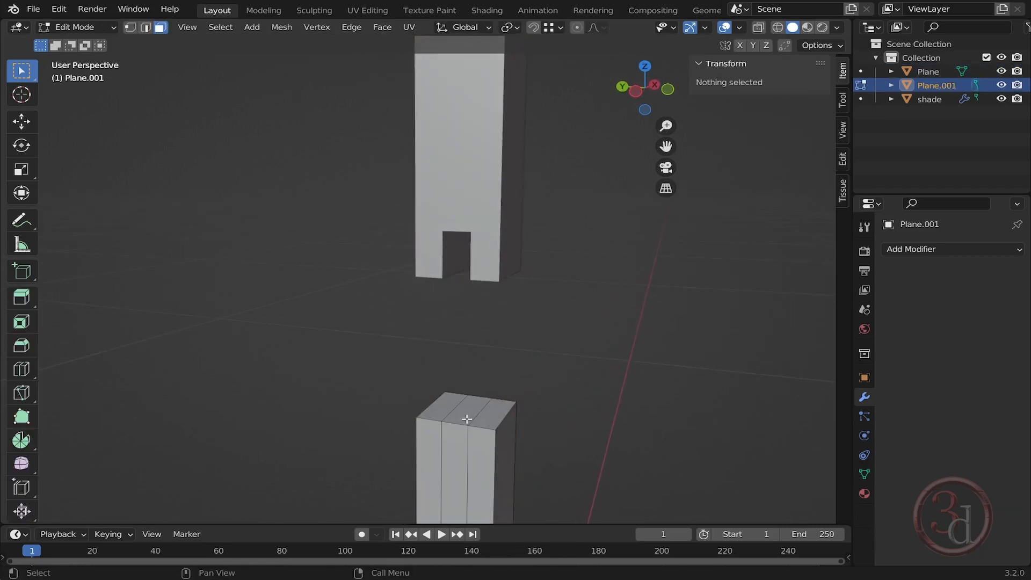
{"action": "key", "text": "Tab"}
- Reselect the upper post, enter Edit Mode and clear the selection of its prong end faces
{"action": "left_click", "coordinate": [508, 268]}
{"action": "scroll", "coordinate": [507, 263], "scroll_direction": "up", "scroll_amount": 3}
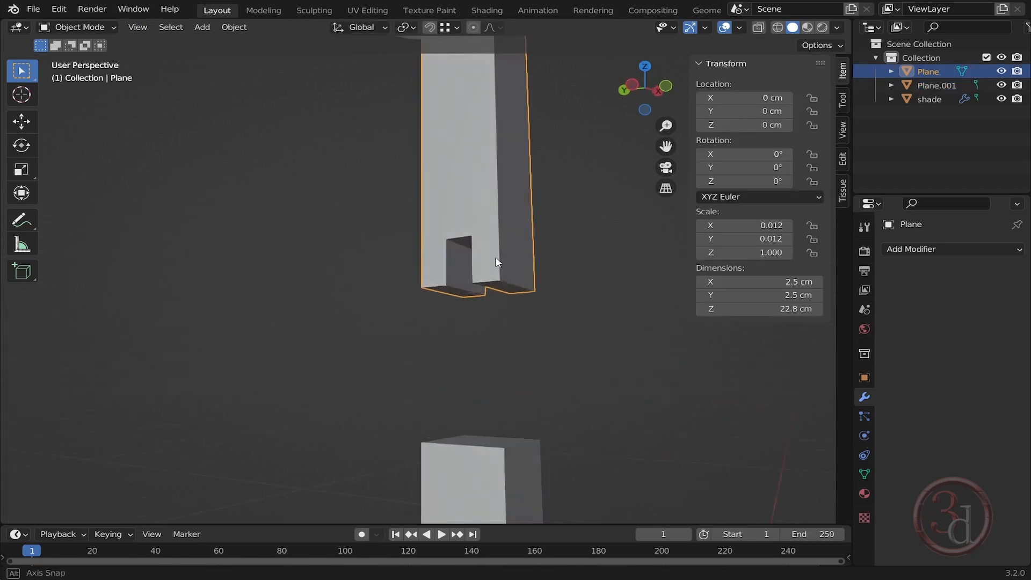
{"action": "scroll", "coordinate": [506, 252], "scroll_direction": "up", "scroll_amount": 2}
{"action": "middle_click_drag", "start_coordinate": [508, 297], "coordinate": [447, 292]}
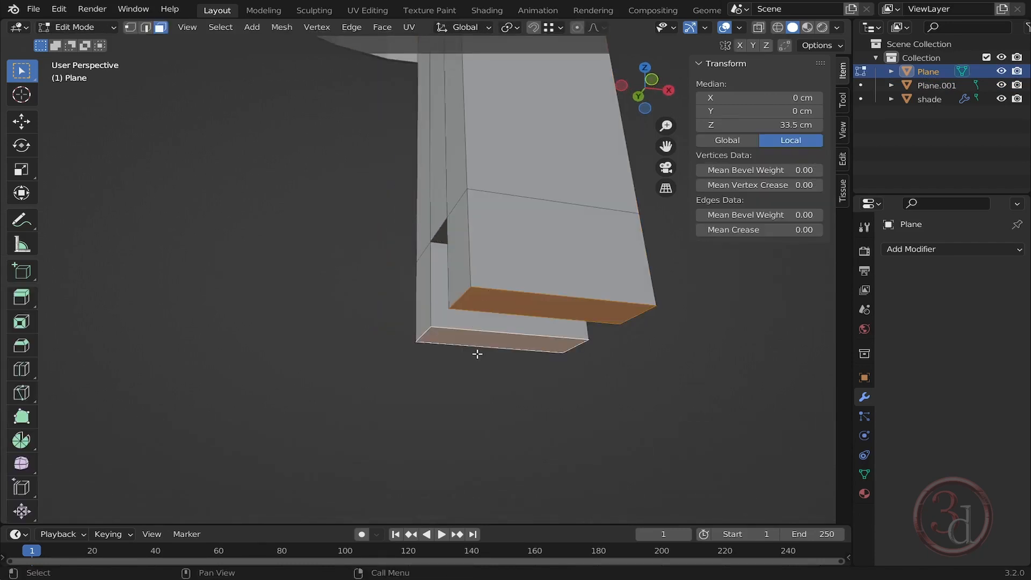
{"action": "middle_click_drag", "start_coordinate": [477, 354], "coordinate": [525, 338]}
{"action": "left_click_drag", "start_coordinate": [587, 407], "coordinate": [604, 417]}
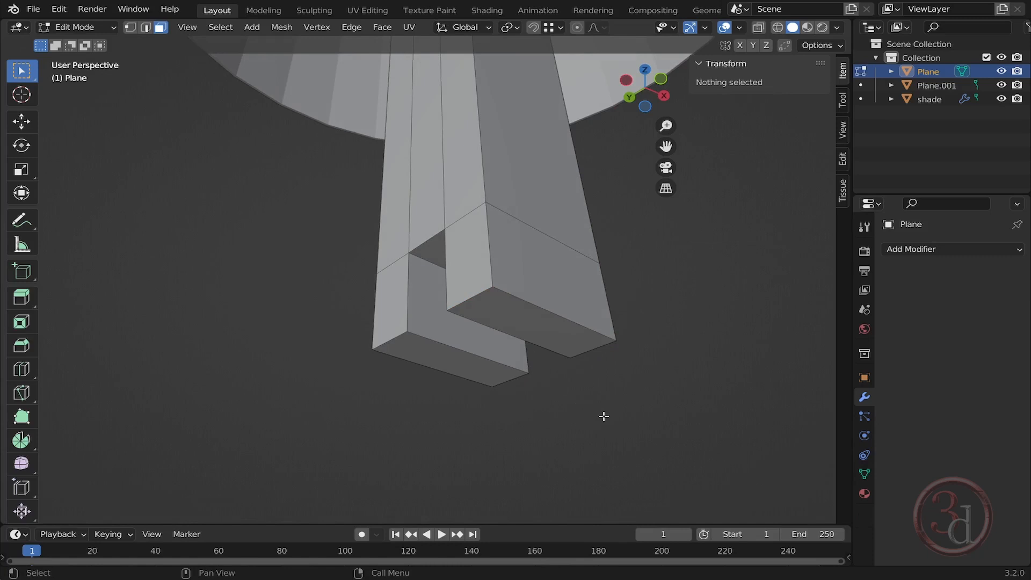
- Switch to edge select mode and select the four short outer edges at the ends of both prongs
{"action": "left_click", "coordinate": [485, 314]}
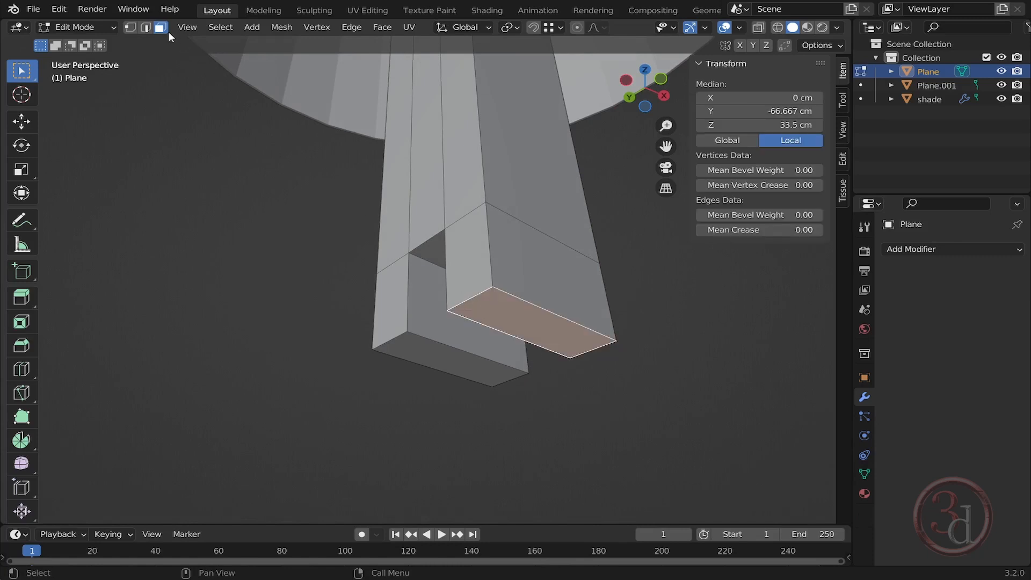
{"action": "left_click", "coordinate": [147, 27]}
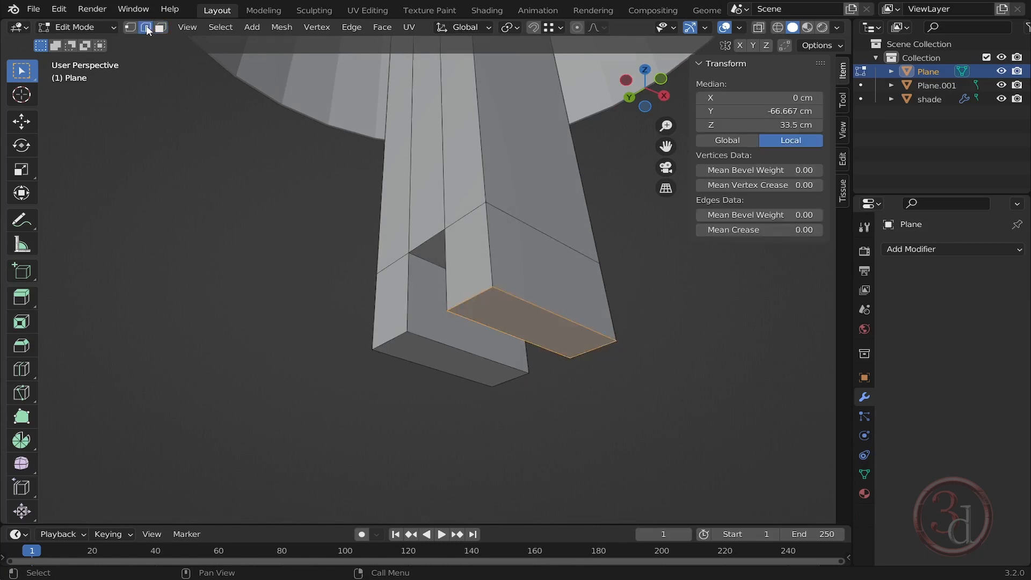
{"action": "left_click", "coordinate": [475, 287]}
{"action": "left_click", "coordinate": [589, 350], "text": "shift"}
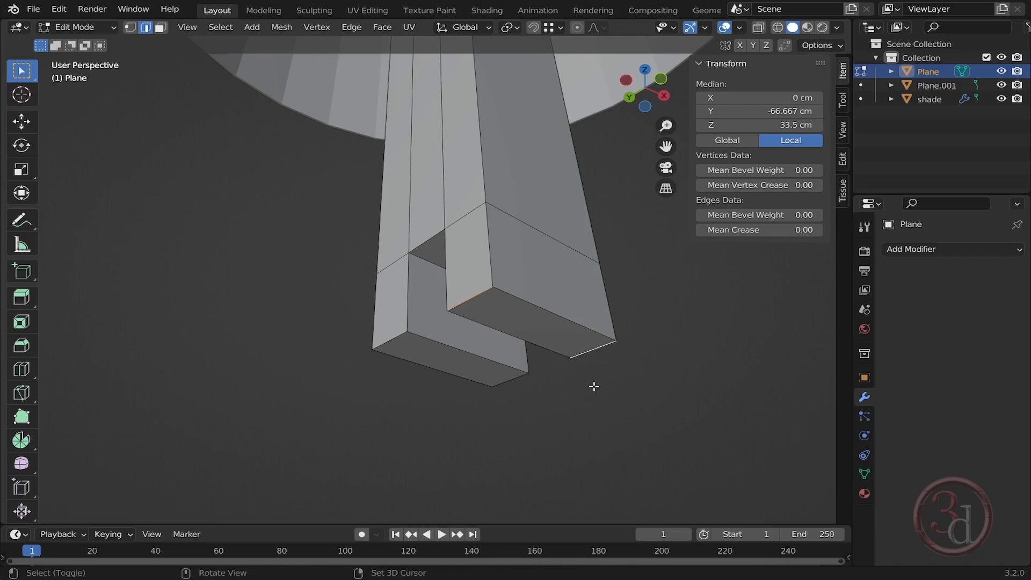
{"action": "left_click", "coordinate": [392, 341], "text": "shift"}
{"action": "left_click", "coordinate": [510, 379], "text": "shift"}
{"action": "mouse_move", "coordinate": [599, 394]}
{"action": "middle_mouse_down"}
{"action": "mouse_move", "coordinate": [558, 388]}
{"action": "mouse_move", "coordinate": [596, 398]}
{"action": "middle_mouse_up"}
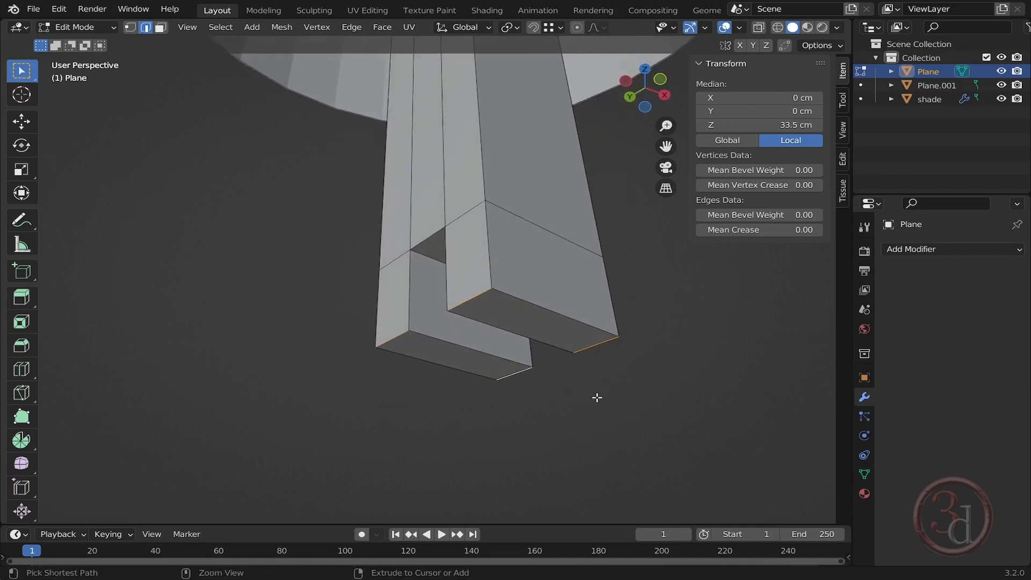
- Try to bevel the four selected prong edges and return to Object Mode
{"action": "key", "text": "ctrl+b"}
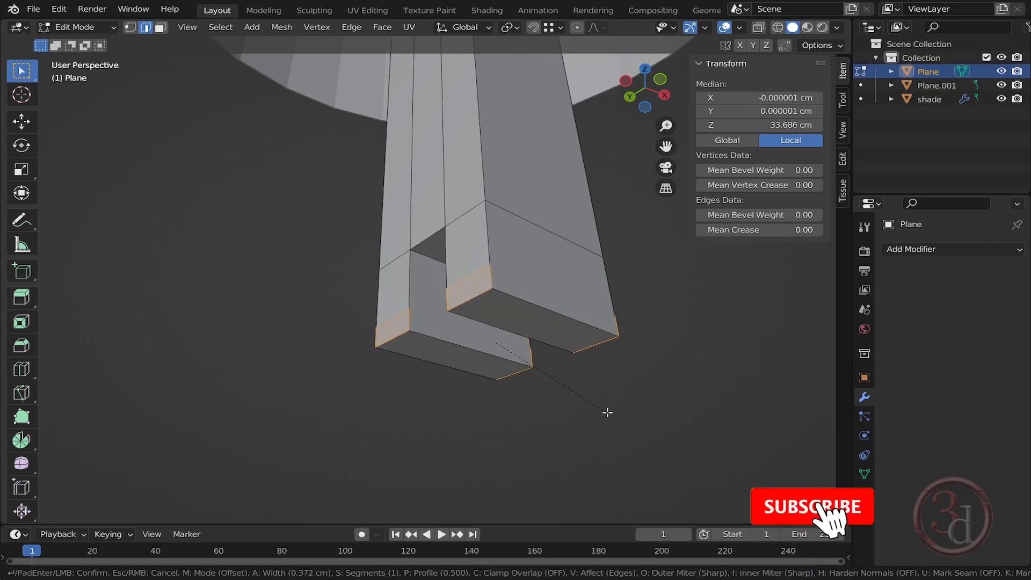
{"action": "key", "text": "Escape"}
{"action": "key", "text": "Tab"}
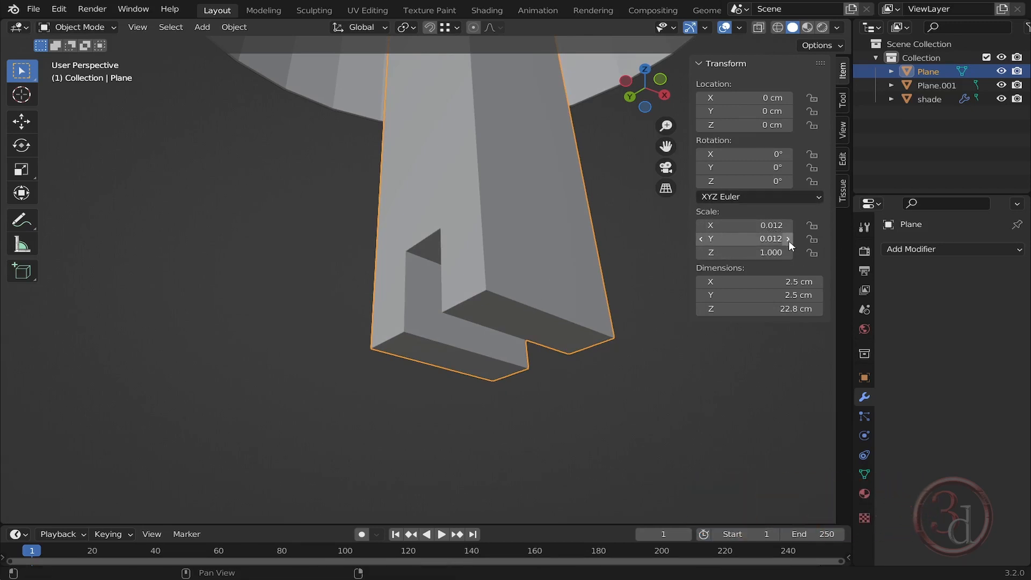
{"action": "middle_click_drag", "start_coordinate": [564, 315], "coordinate": [486, 336], "text": "shift"}
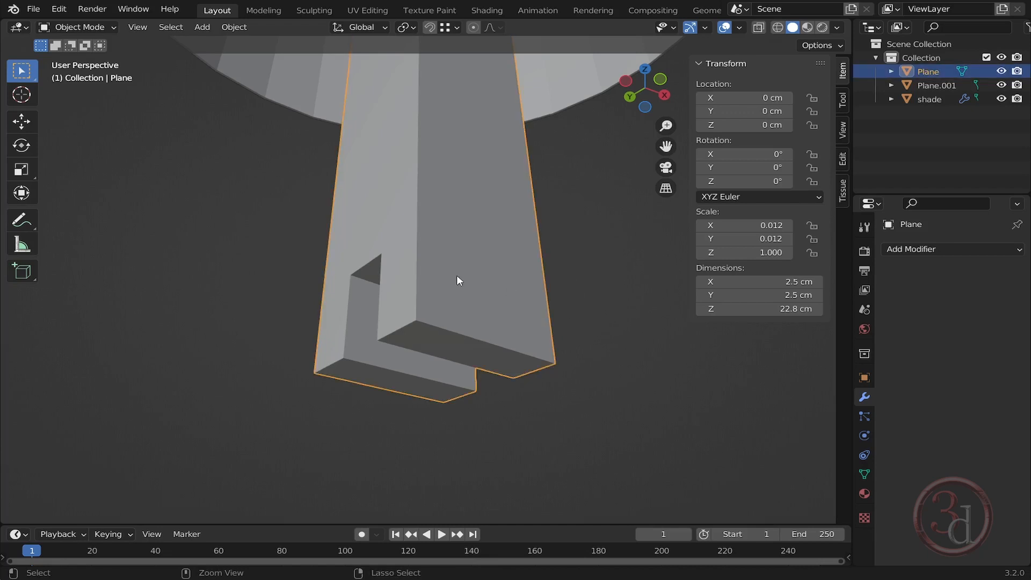
- Apply the upper post's scale and reselect the post
{"action": "key", "text": "ctrl+a"}
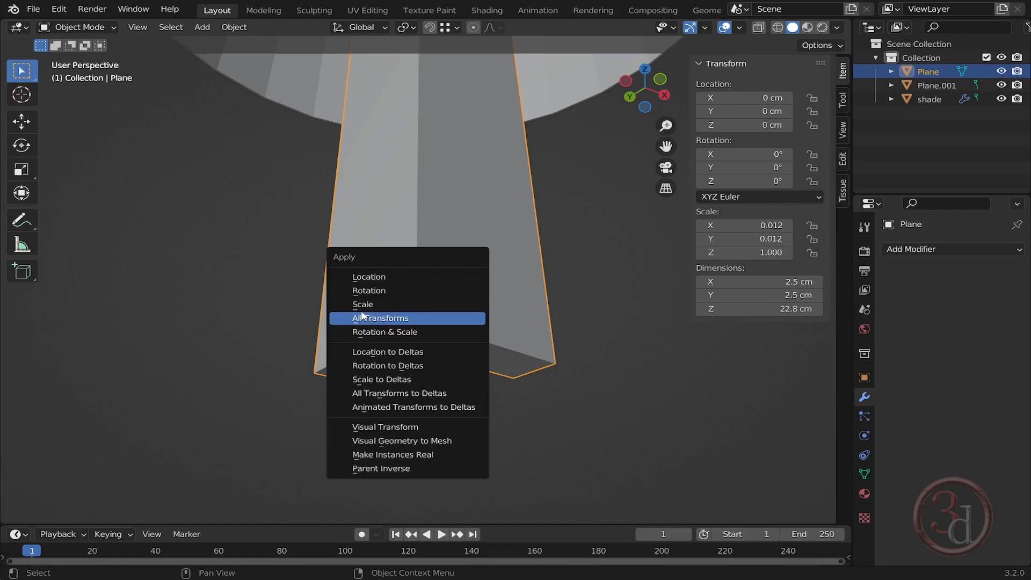
{"action": "left_click", "coordinate": [392, 305]}
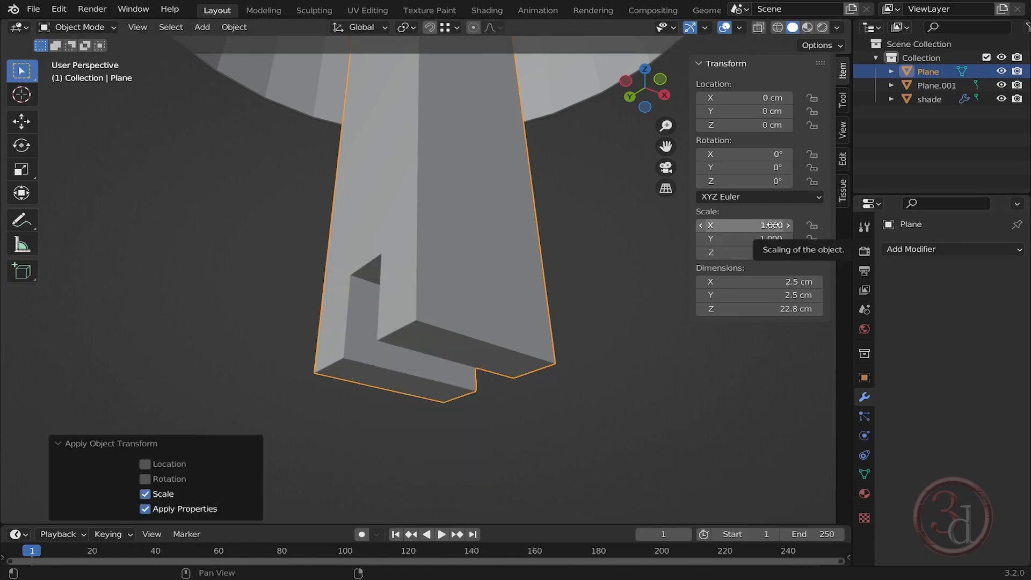
{"action": "middle_click_drag", "start_coordinate": [542, 300], "coordinate": [563, 410]}
{"action": "left_click", "coordinate": [562, 405]}
{"action": "left_click", "coordinate": [485, 280]}
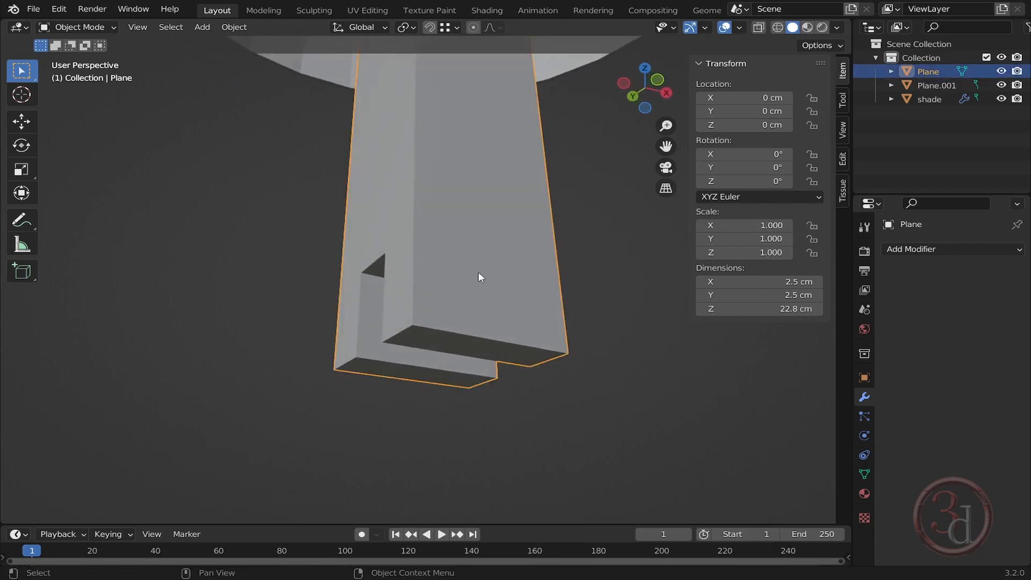
- Enter Edit Mode on the upper post and bevel the four selected prong edges about 1.18 cm wide with 4 segments
{"action": "middle_click_drag", "start_coordinate": [479, 276], "coordinate": [396, 359]}
{"action": "key", "text": "Tab"}
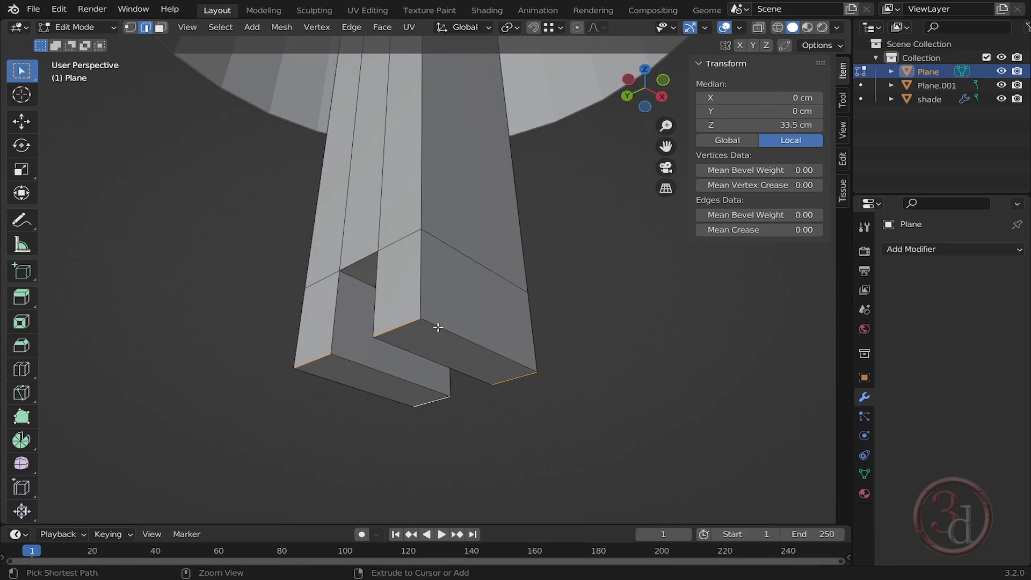
{"action": "key", "text": "ctrl+b"}
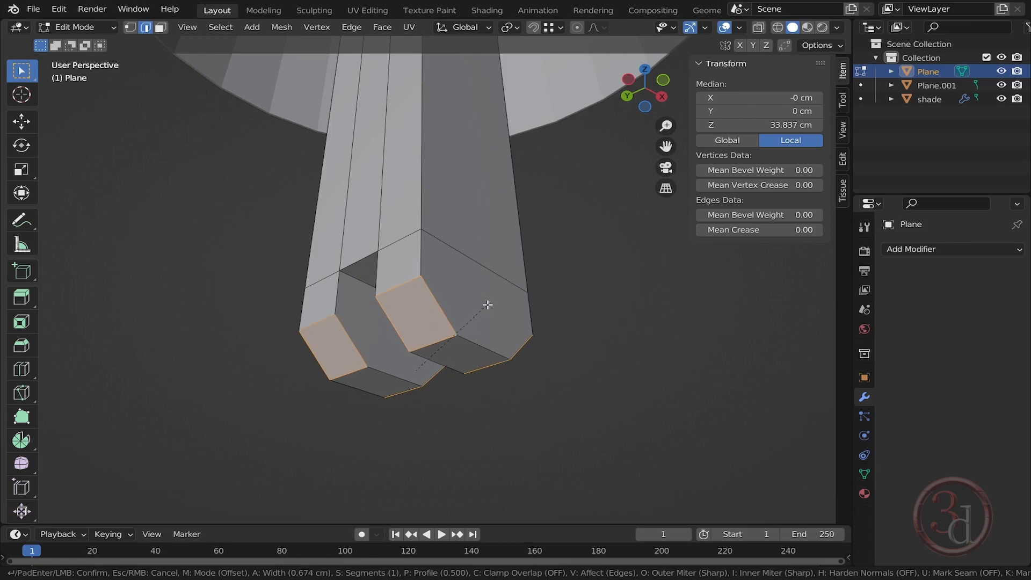
{"action": "scroll", "coordinate": [487, 304], "scroll_direction": "up", "scroll_amount": 2}
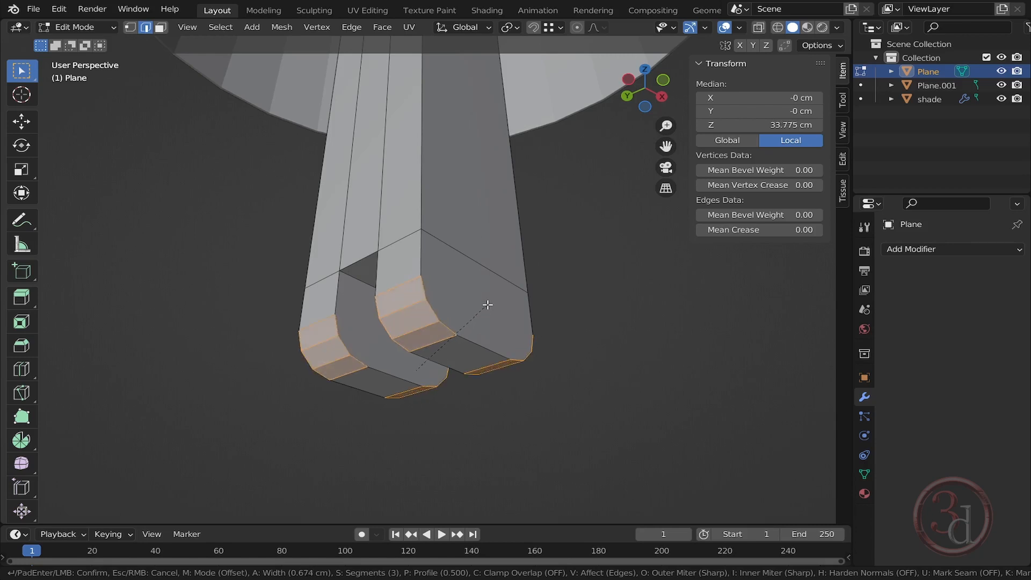
{"action": "scroll", "coordinate": [487, 305], "scroll_direction": "up", "scroll_amount": 1}
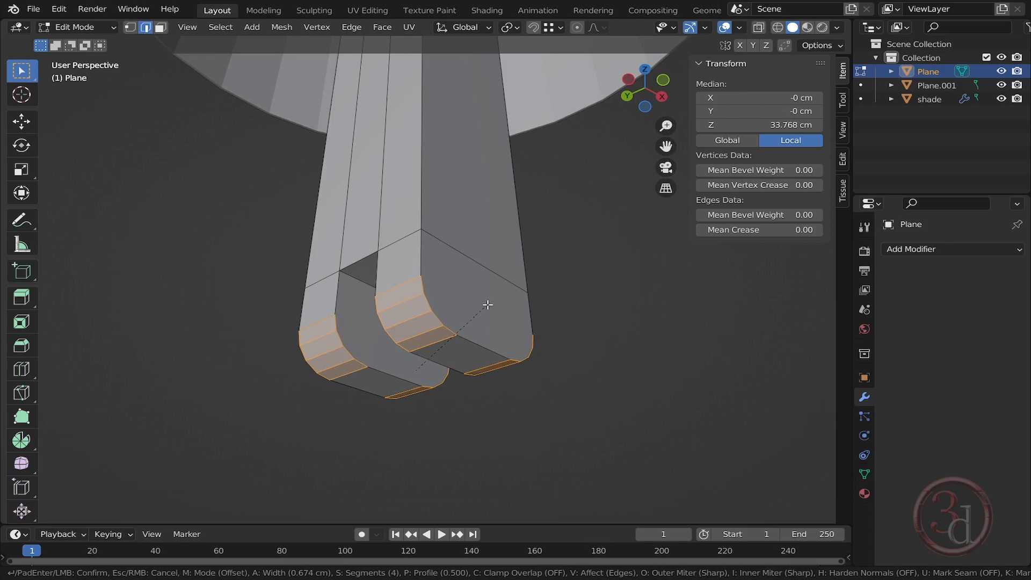
{"action": "left_click", "coordinate": [513, 283]}
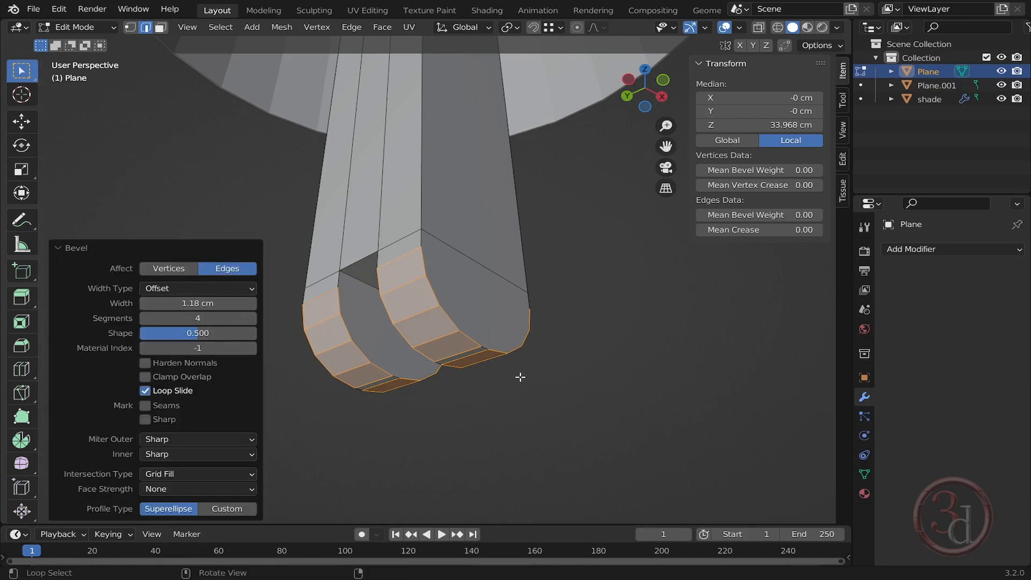
- Increase the prong bevel's segments to 8
{"action": "middle_click_drag", "start_coordinate": [520, 375], "coordinate": [364, 430]}
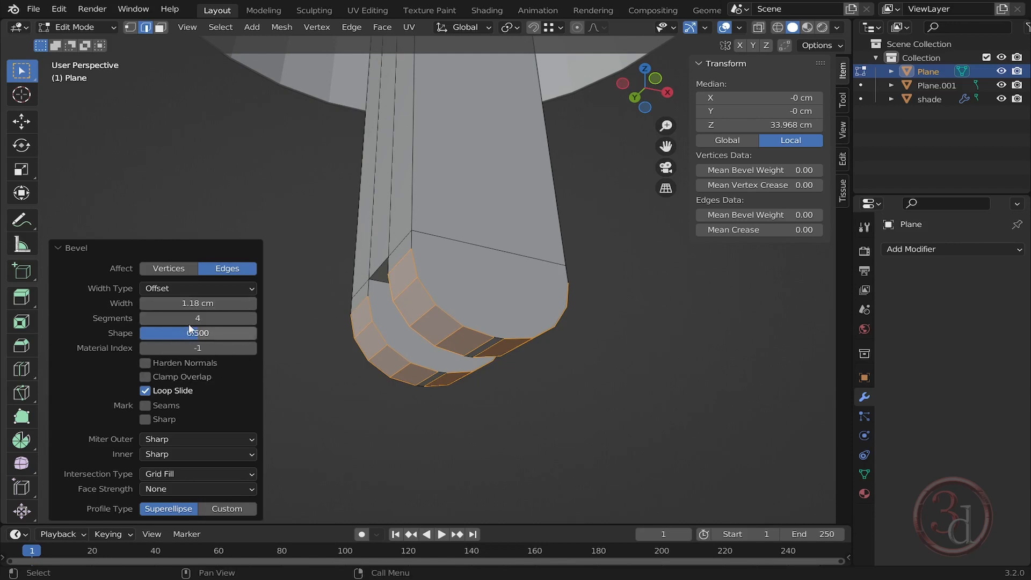
{"action": "left_click", "coordinate": [250, 318]}
{"action": "left_click", "coordinate": [250, 318]}
{"action": "left_click", "coordinate": [250, 317]}
{"action": "left_click", "coordinate": [249, 317]}
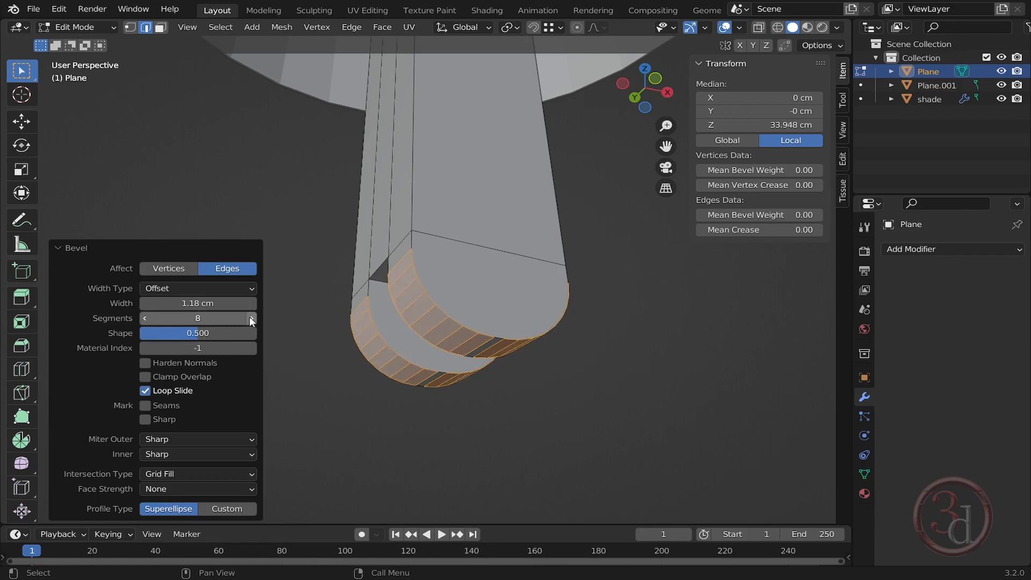
{"action": "left_click", "coordinate": [250, 317]}
{"action": "left_click", "coordinate": [144, 318]}
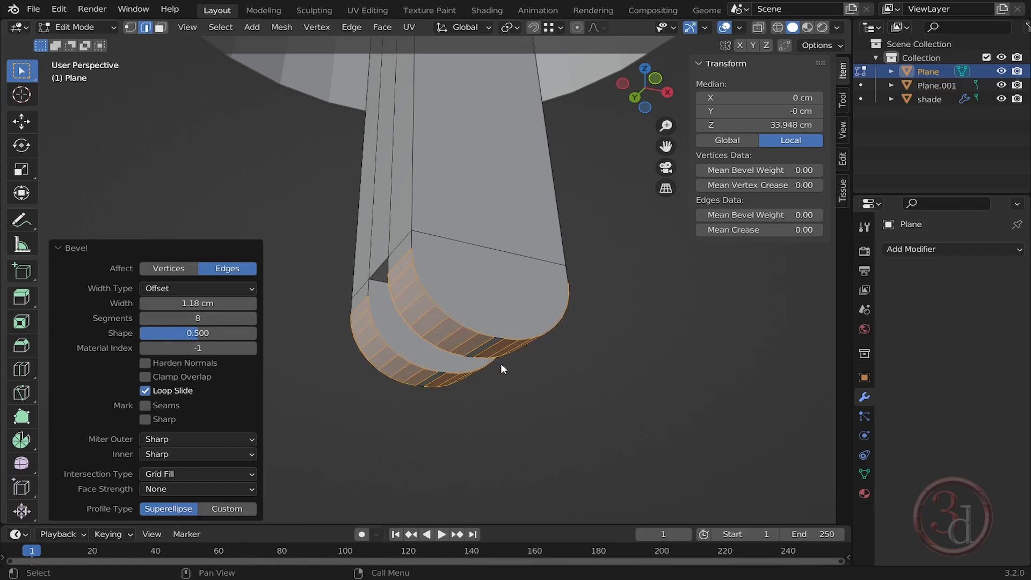
- Set the prong bevel's width to 1.2 cm
{"action": "mouse_move", "coordinate": [501, 363]}
{"action": "middle_mouse_down"}
{"action": "mouse_move", "coordinate": [433, 394]}
{"action": "mouse_move", "coordinate": [502, 382]}
{"action": "middle_mouse_up"}
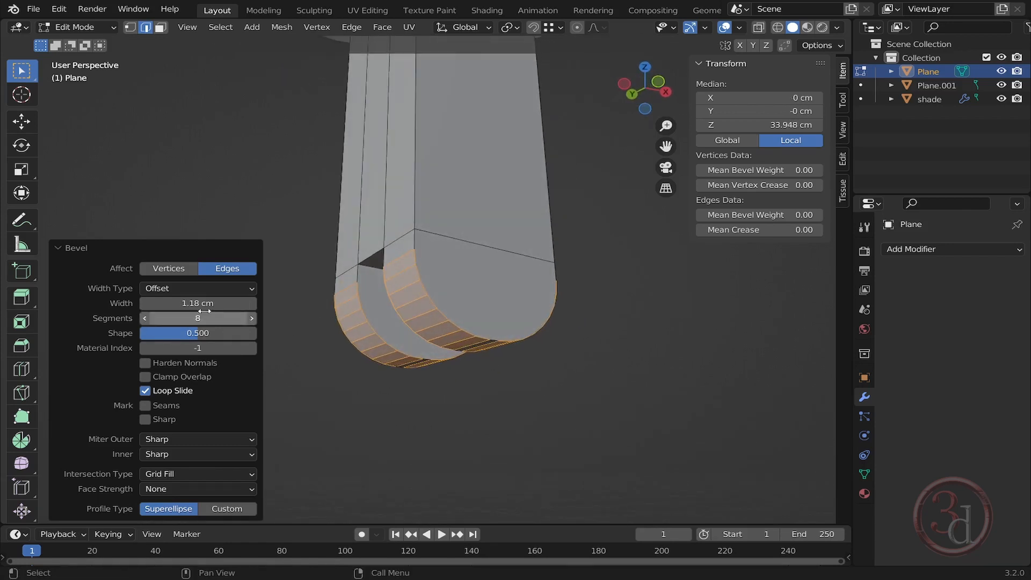
{"action": "left_click_drag", "start_coordinate": [202, 303], "coordinate": [220, 304]}
{"action": "double_click", "coordinate": [203, 303]}
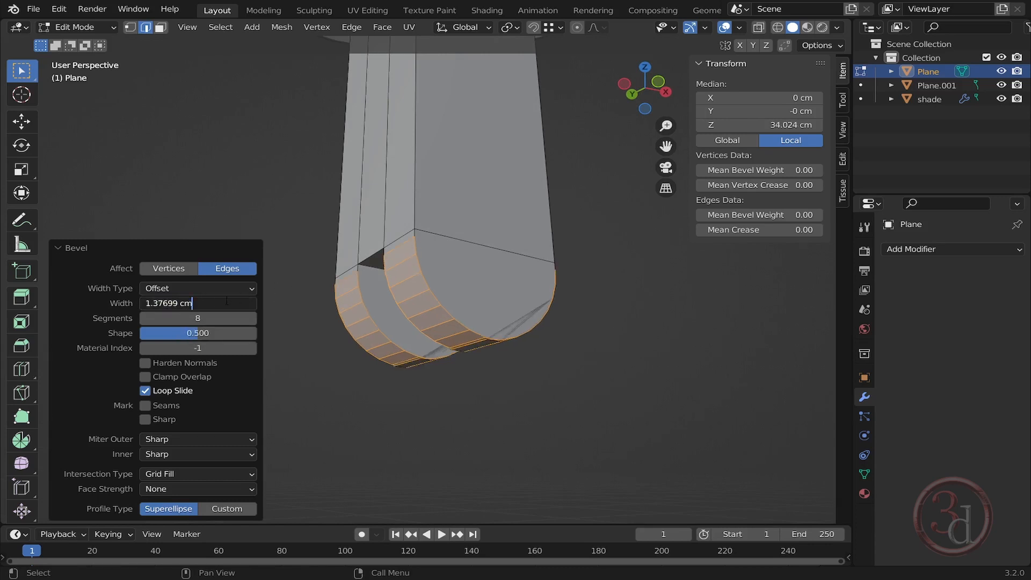
{"action": "key", "text": "ctrl+a"}
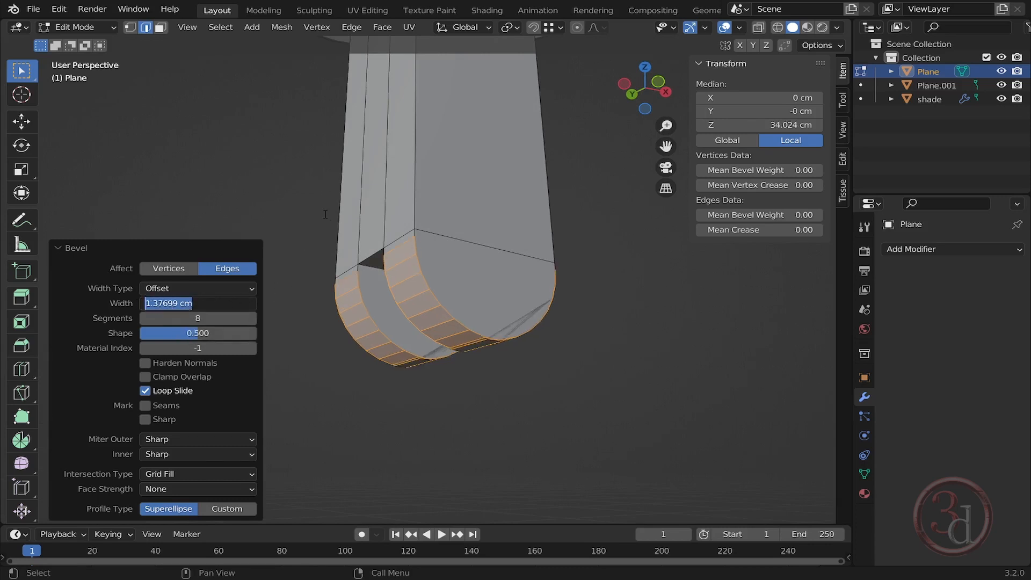
{"action": "type", "text": "1.2"}
{"action": "key", "text": "Return"}
{"action": "middle_click_drag", "start_coordinate": [486, 276], "coordinate": [621, 382]}
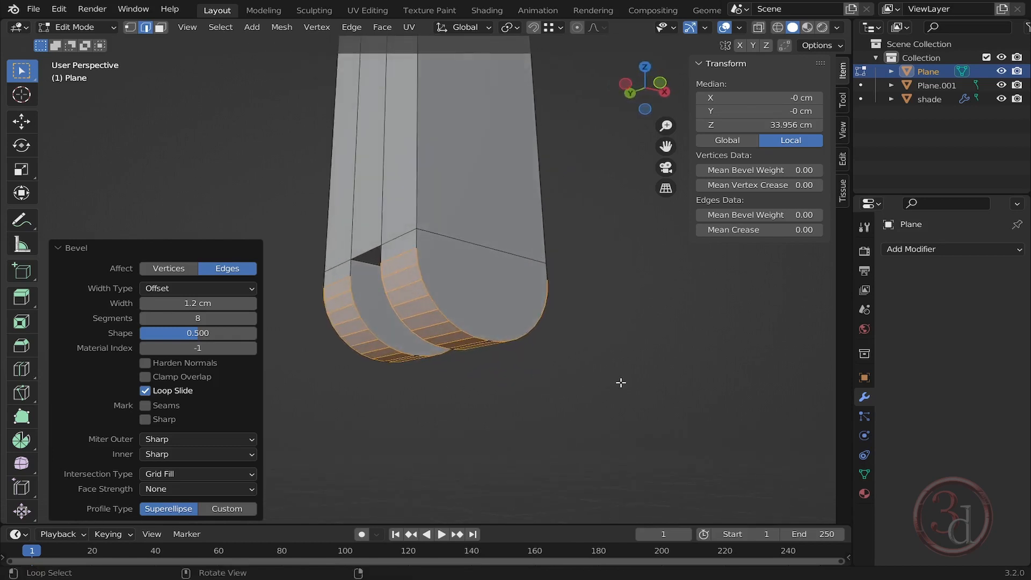